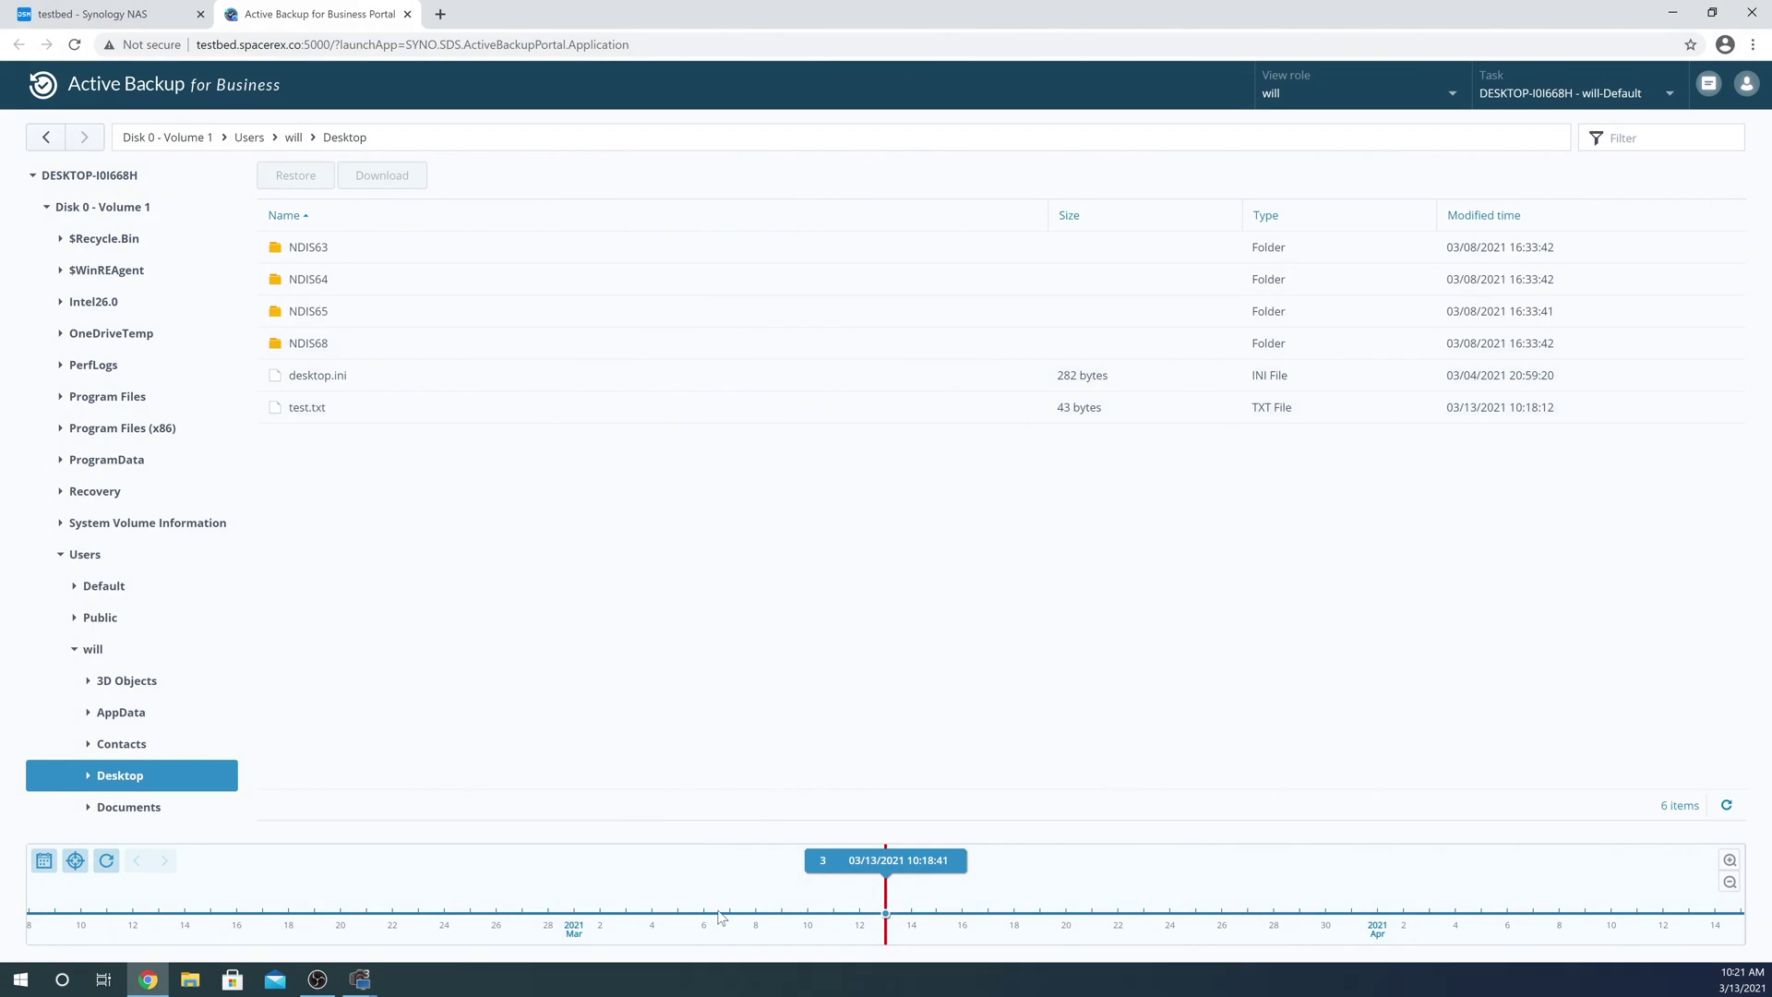
View the Desktop backup at 10:16:13, then at 10:17:54, and bring up test.txt's restore options
click(822, 865)
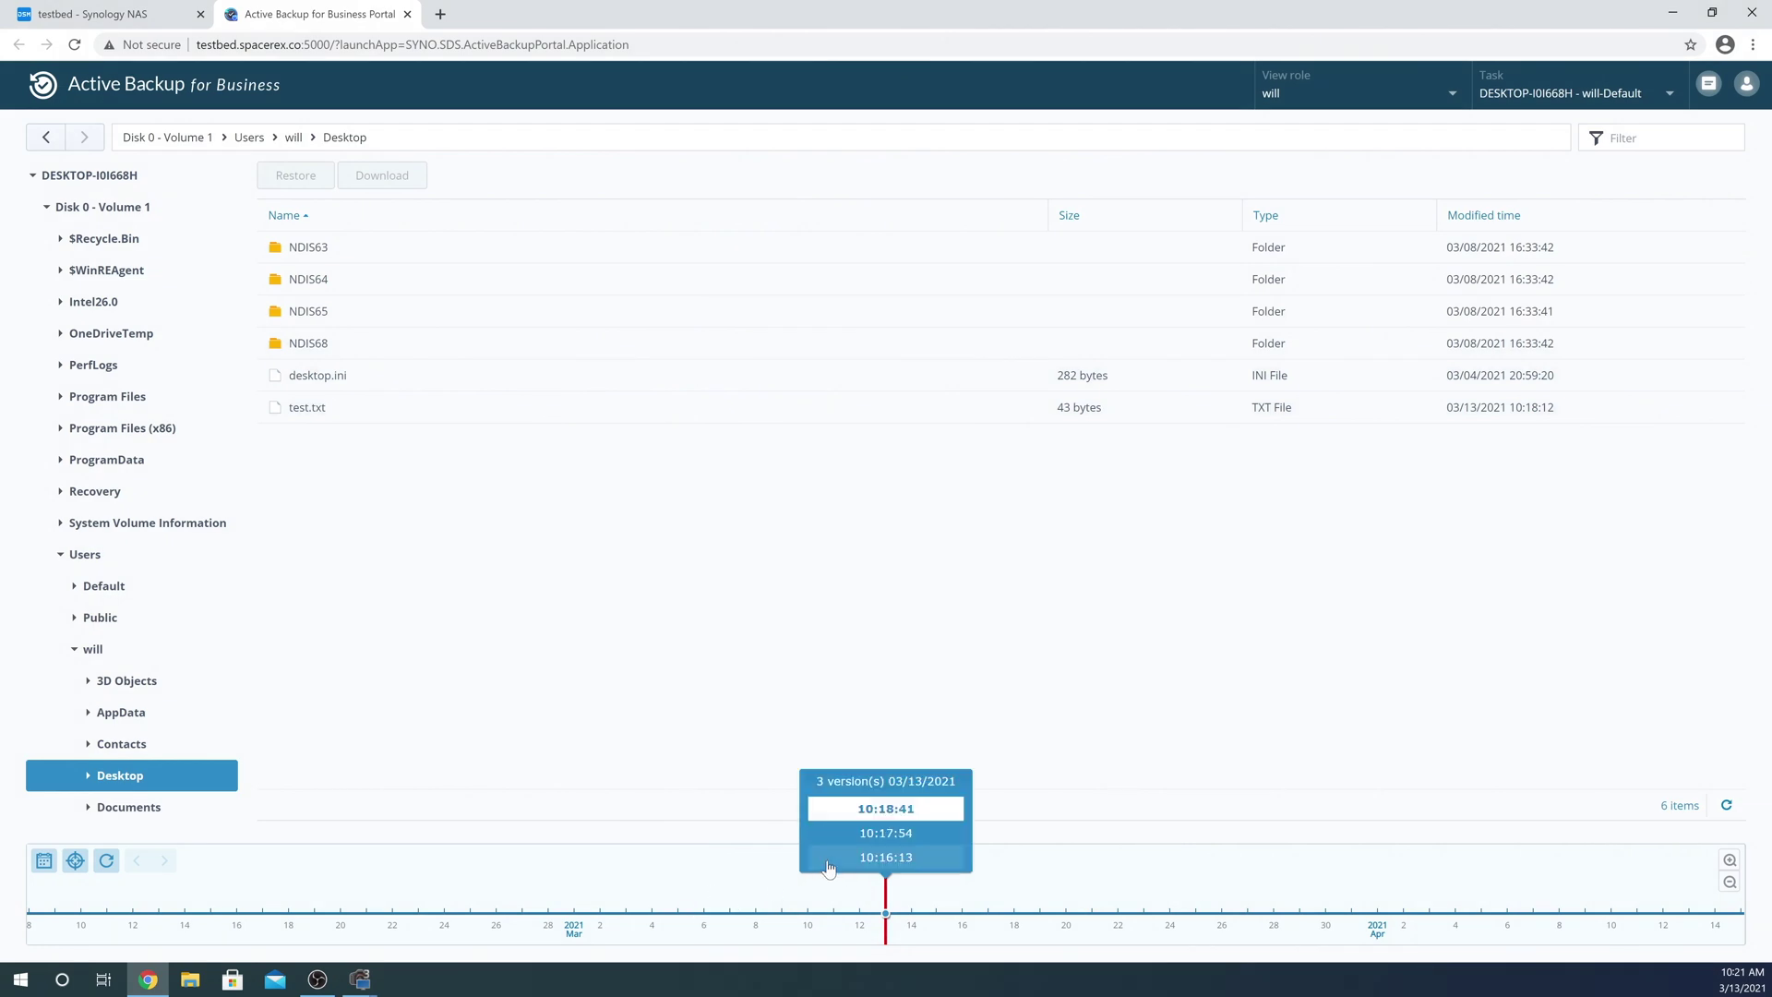
click(891, 858)
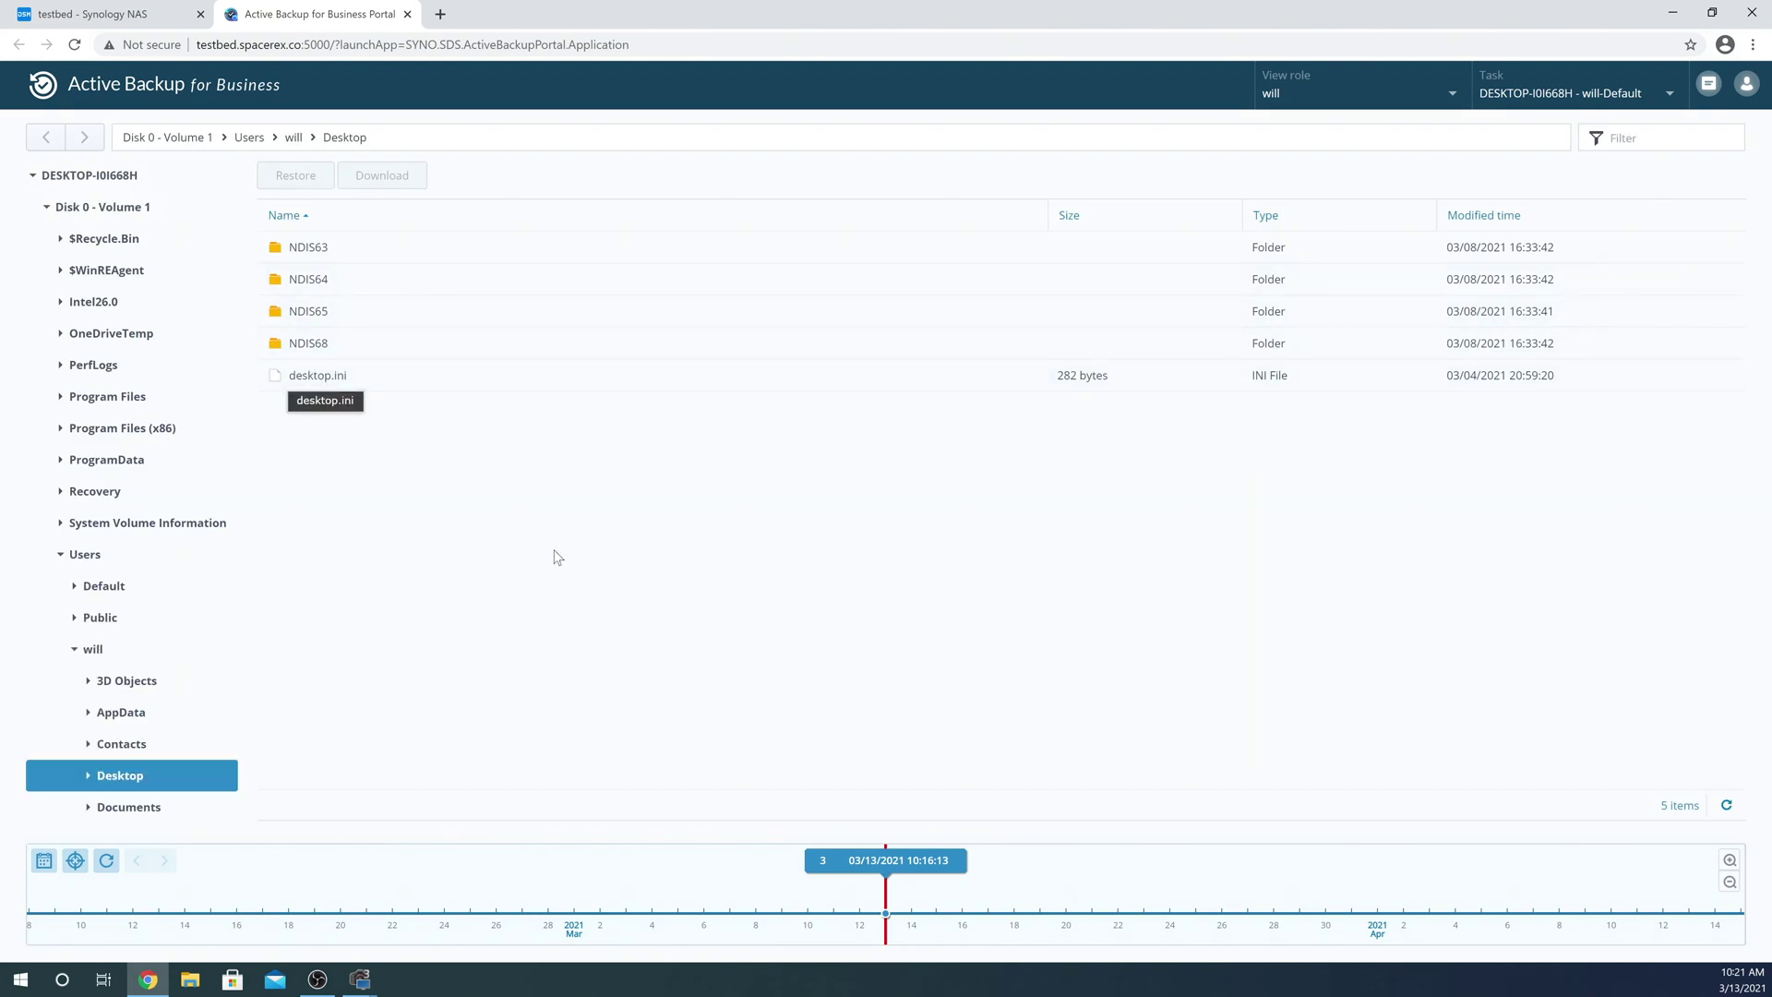
click(930, 862)
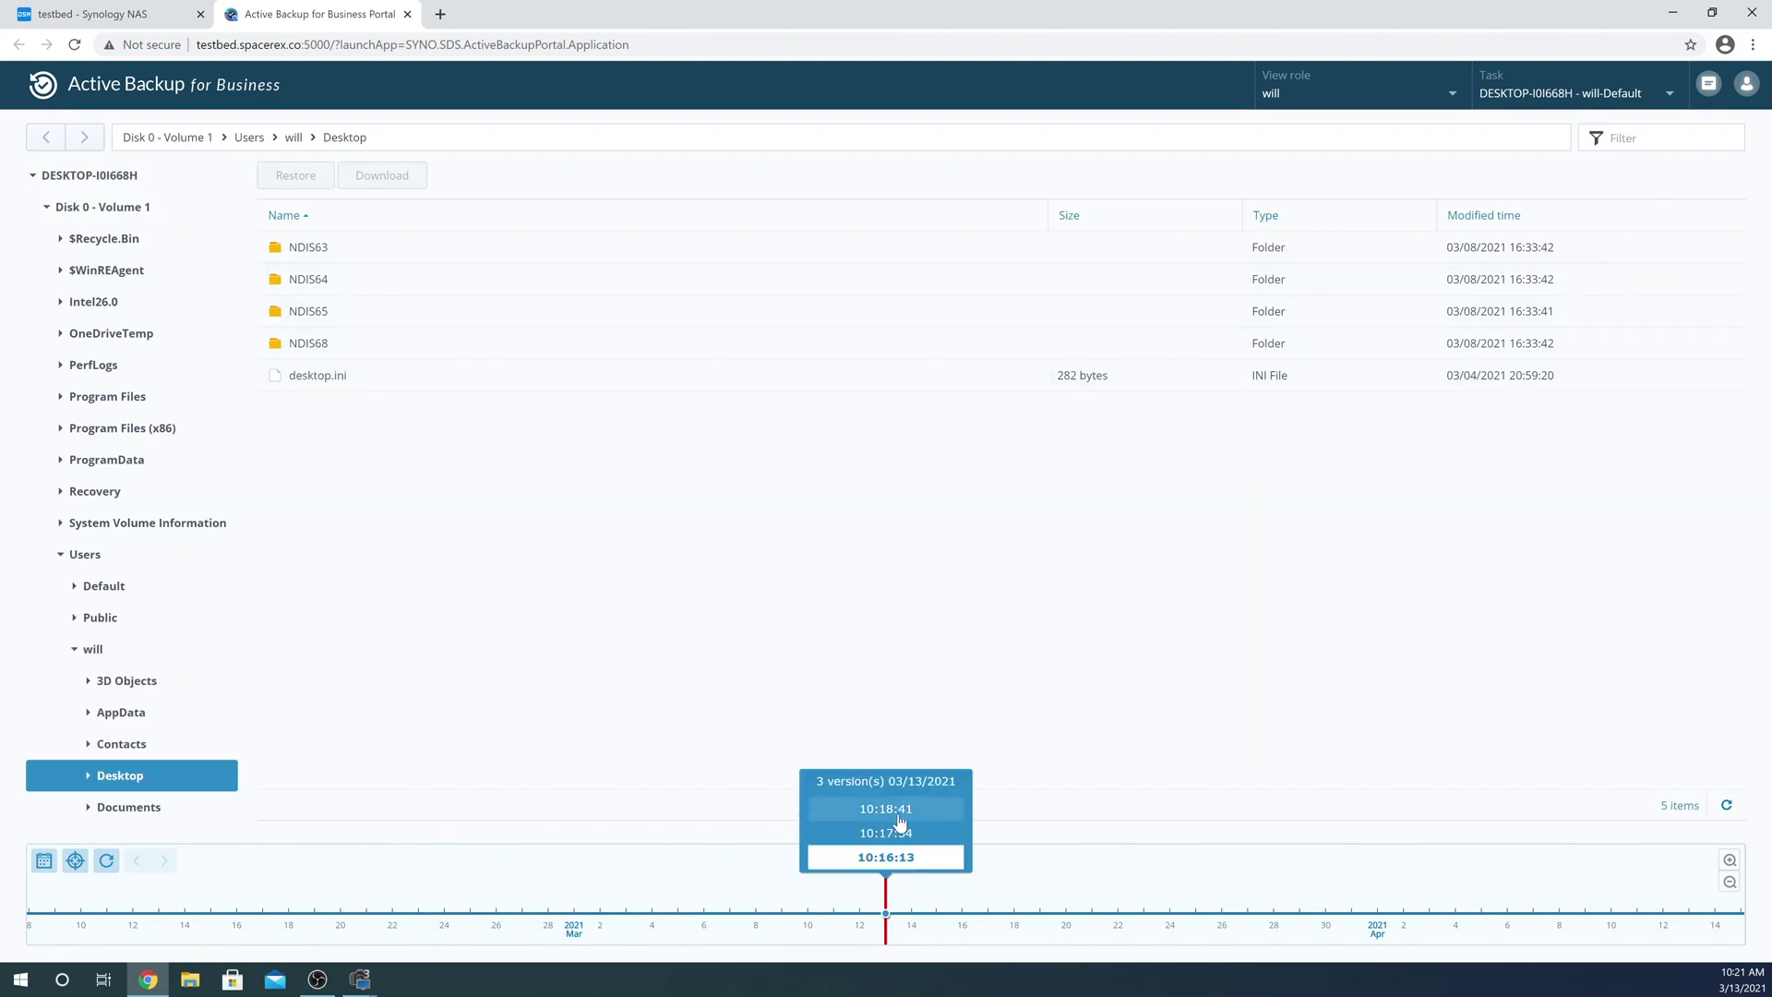
click(903, 822)
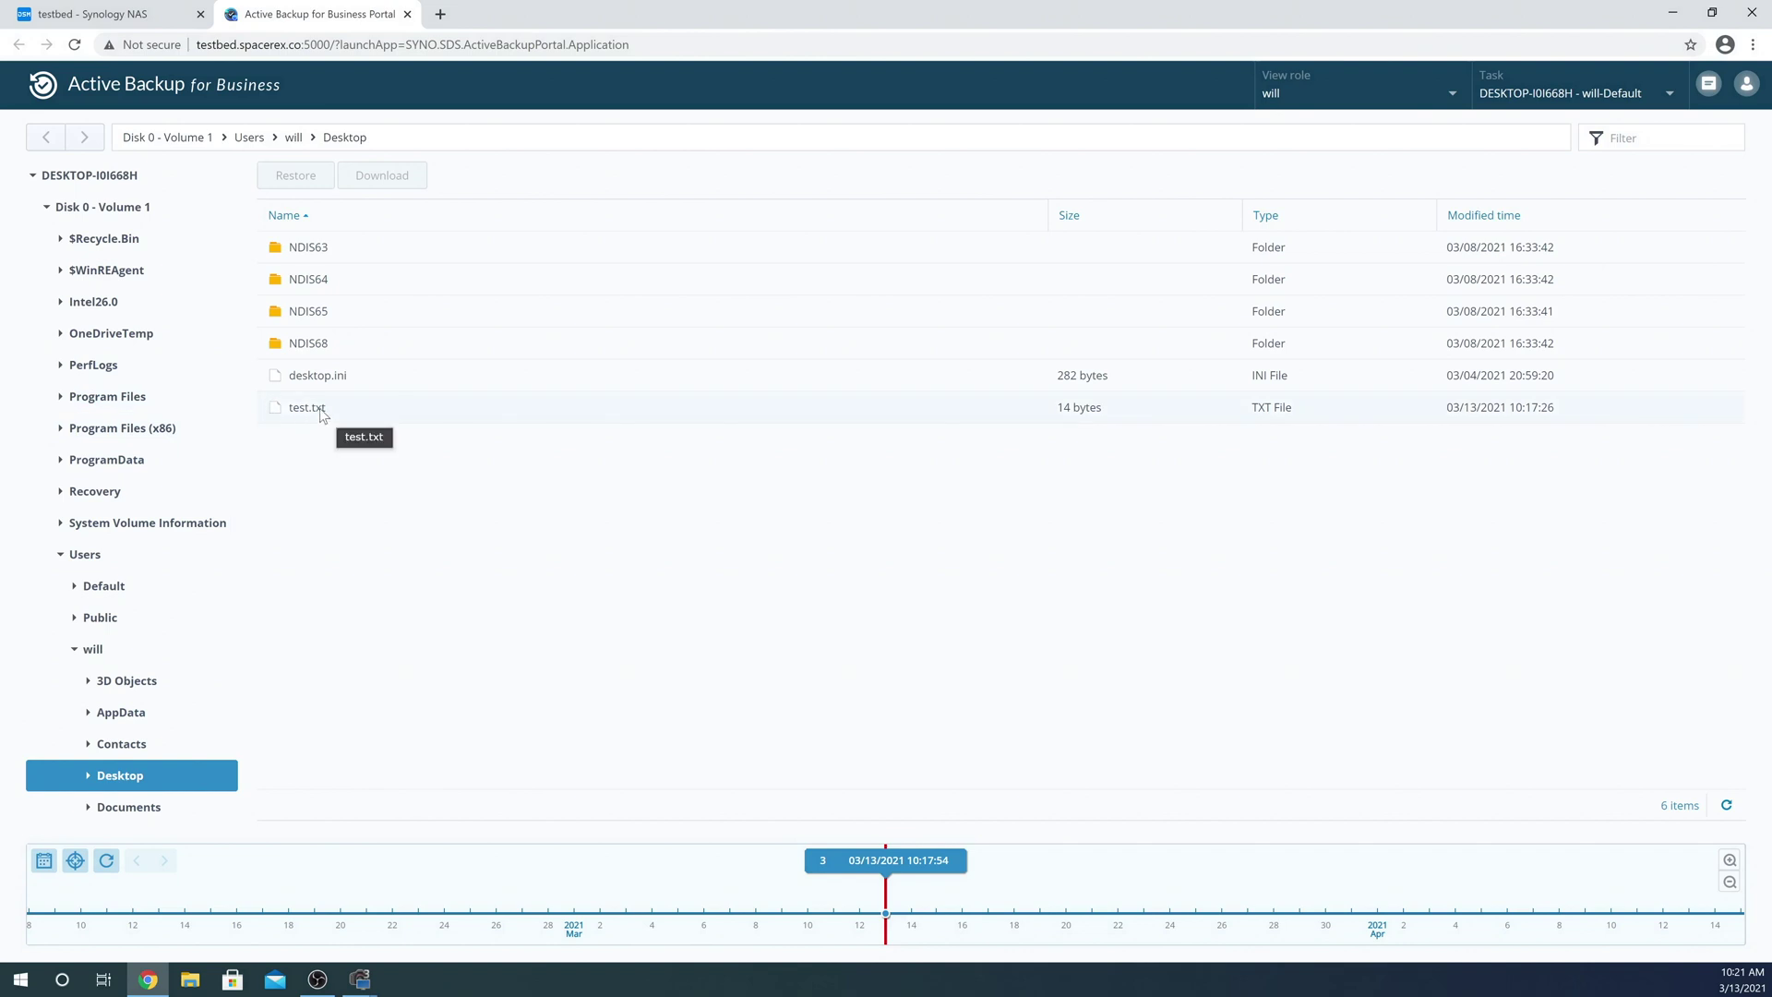
right_click(314, 407)
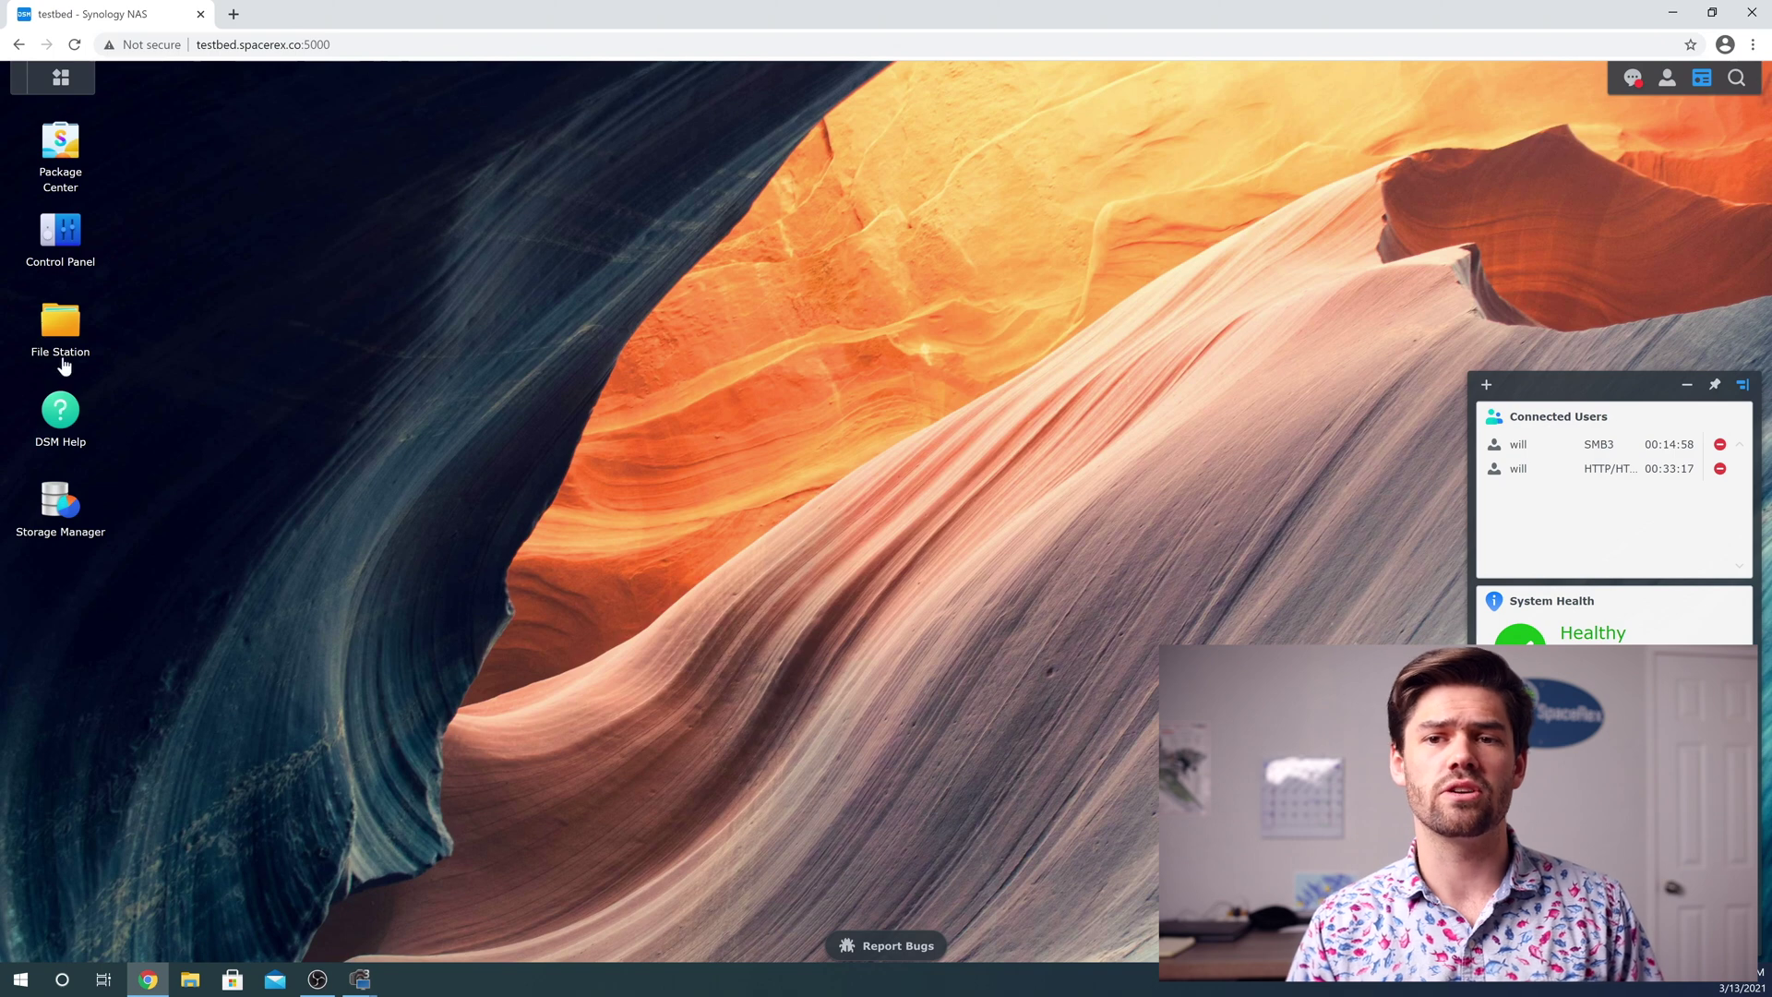
Launch Active Backup for Business from Package Center
double_click(61, 143)
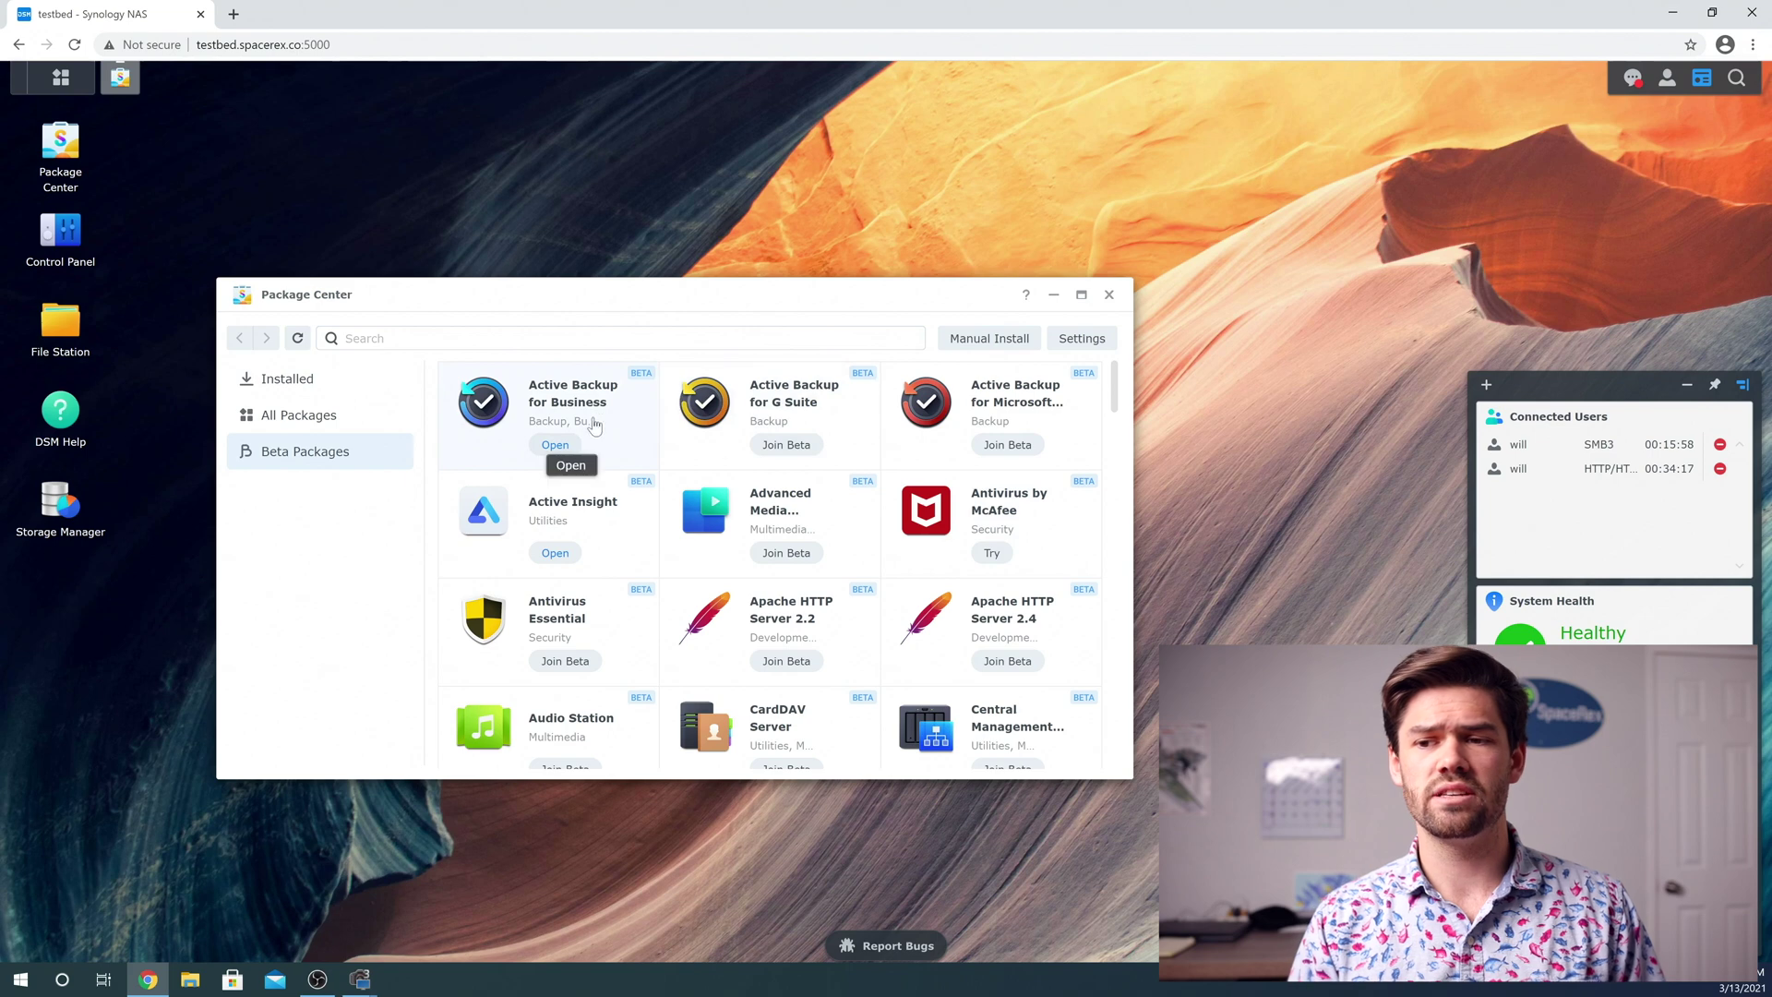
click(554, 444)
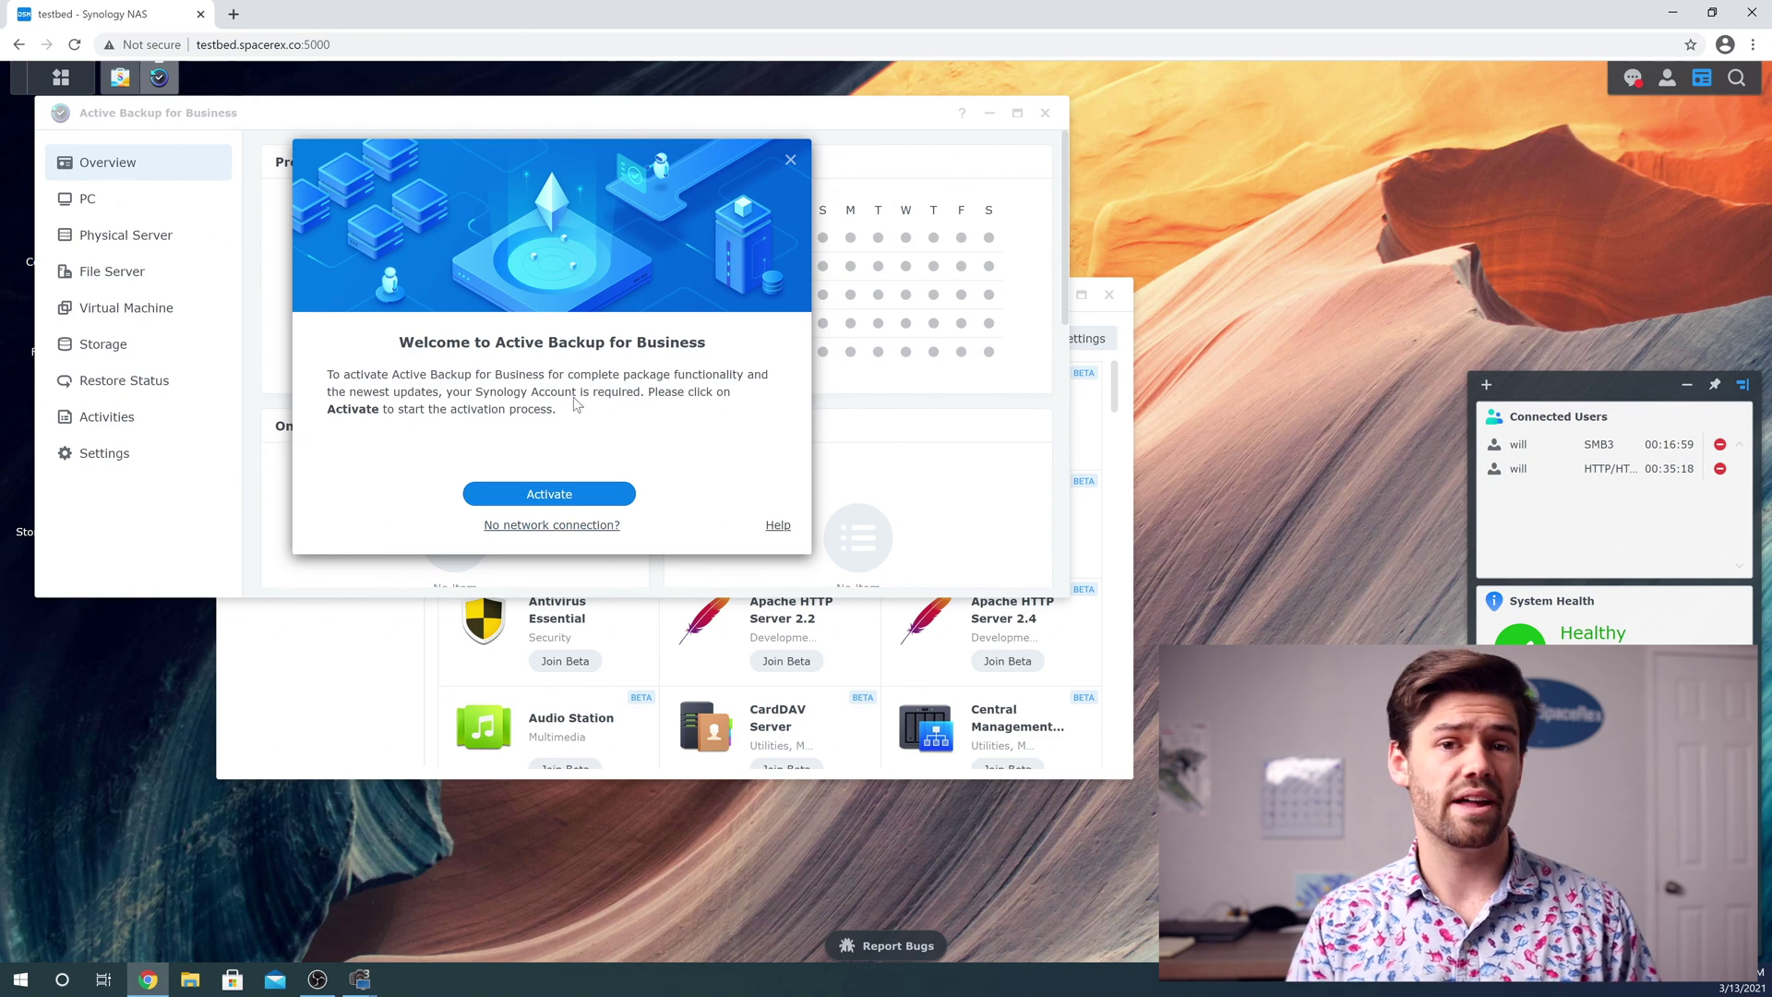
Activate Active Backup for Business, agreeing to the privacy statement and continuing to Synology Account sign-in
click(519, 503)
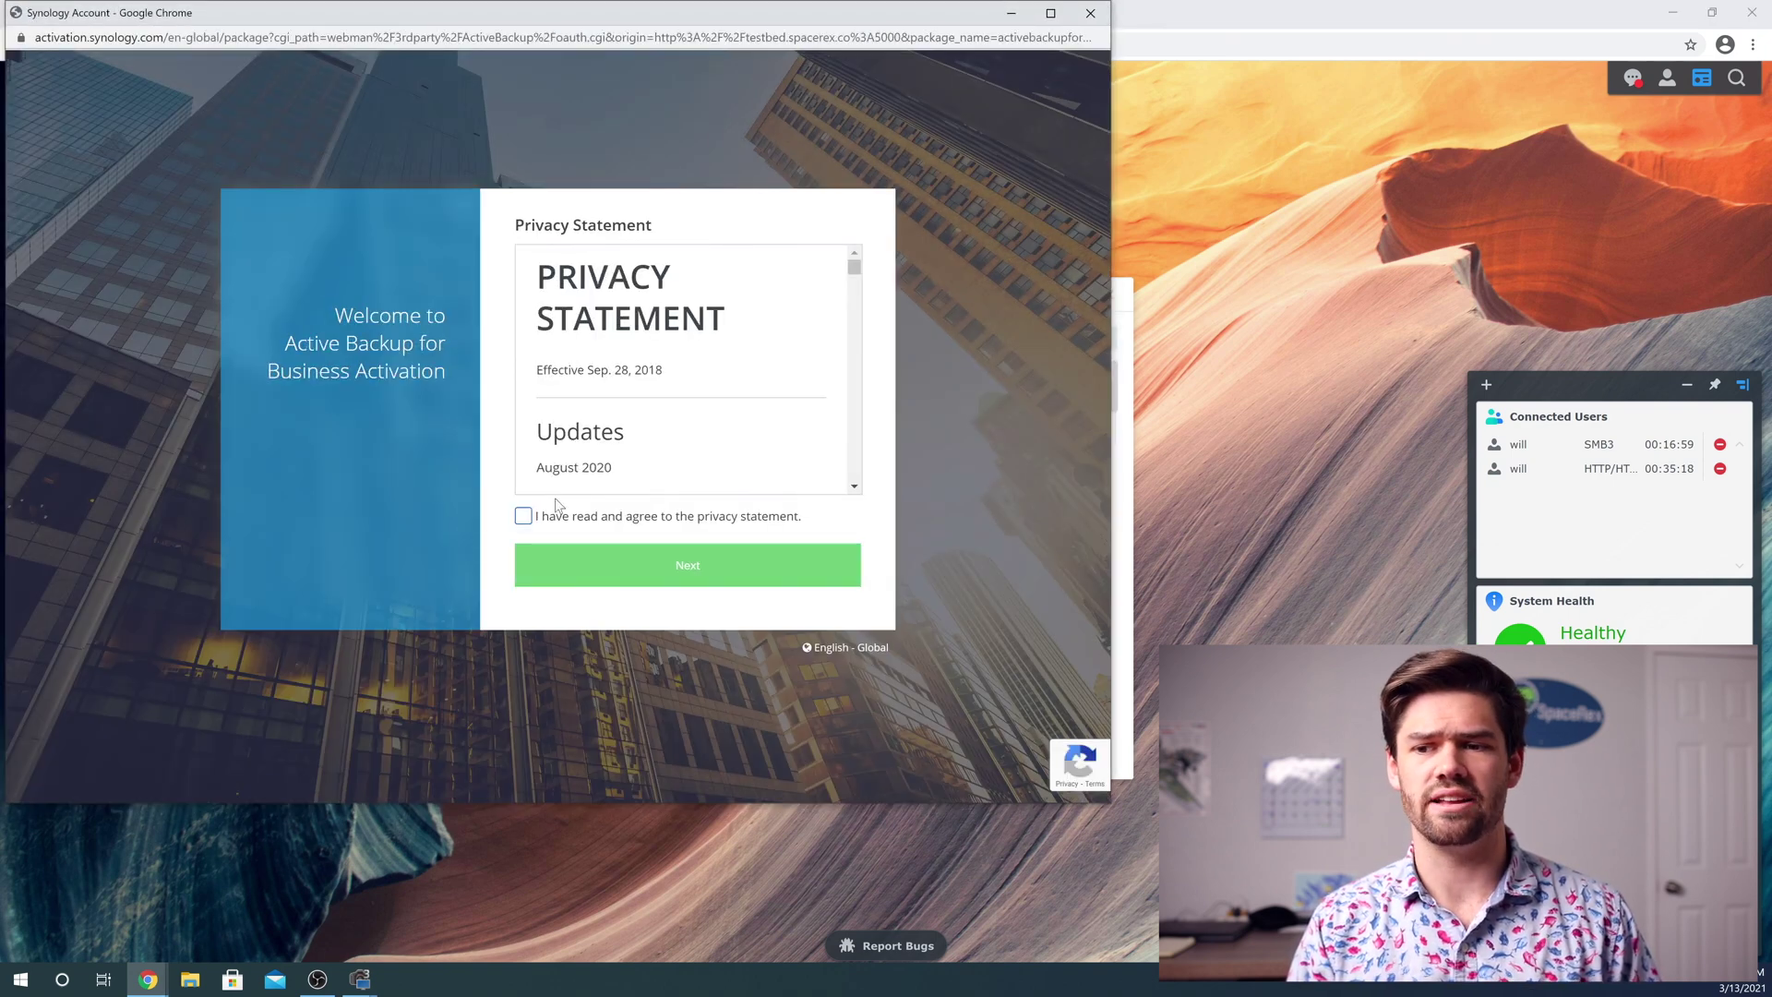
click(524, 516)
click(564, 568)
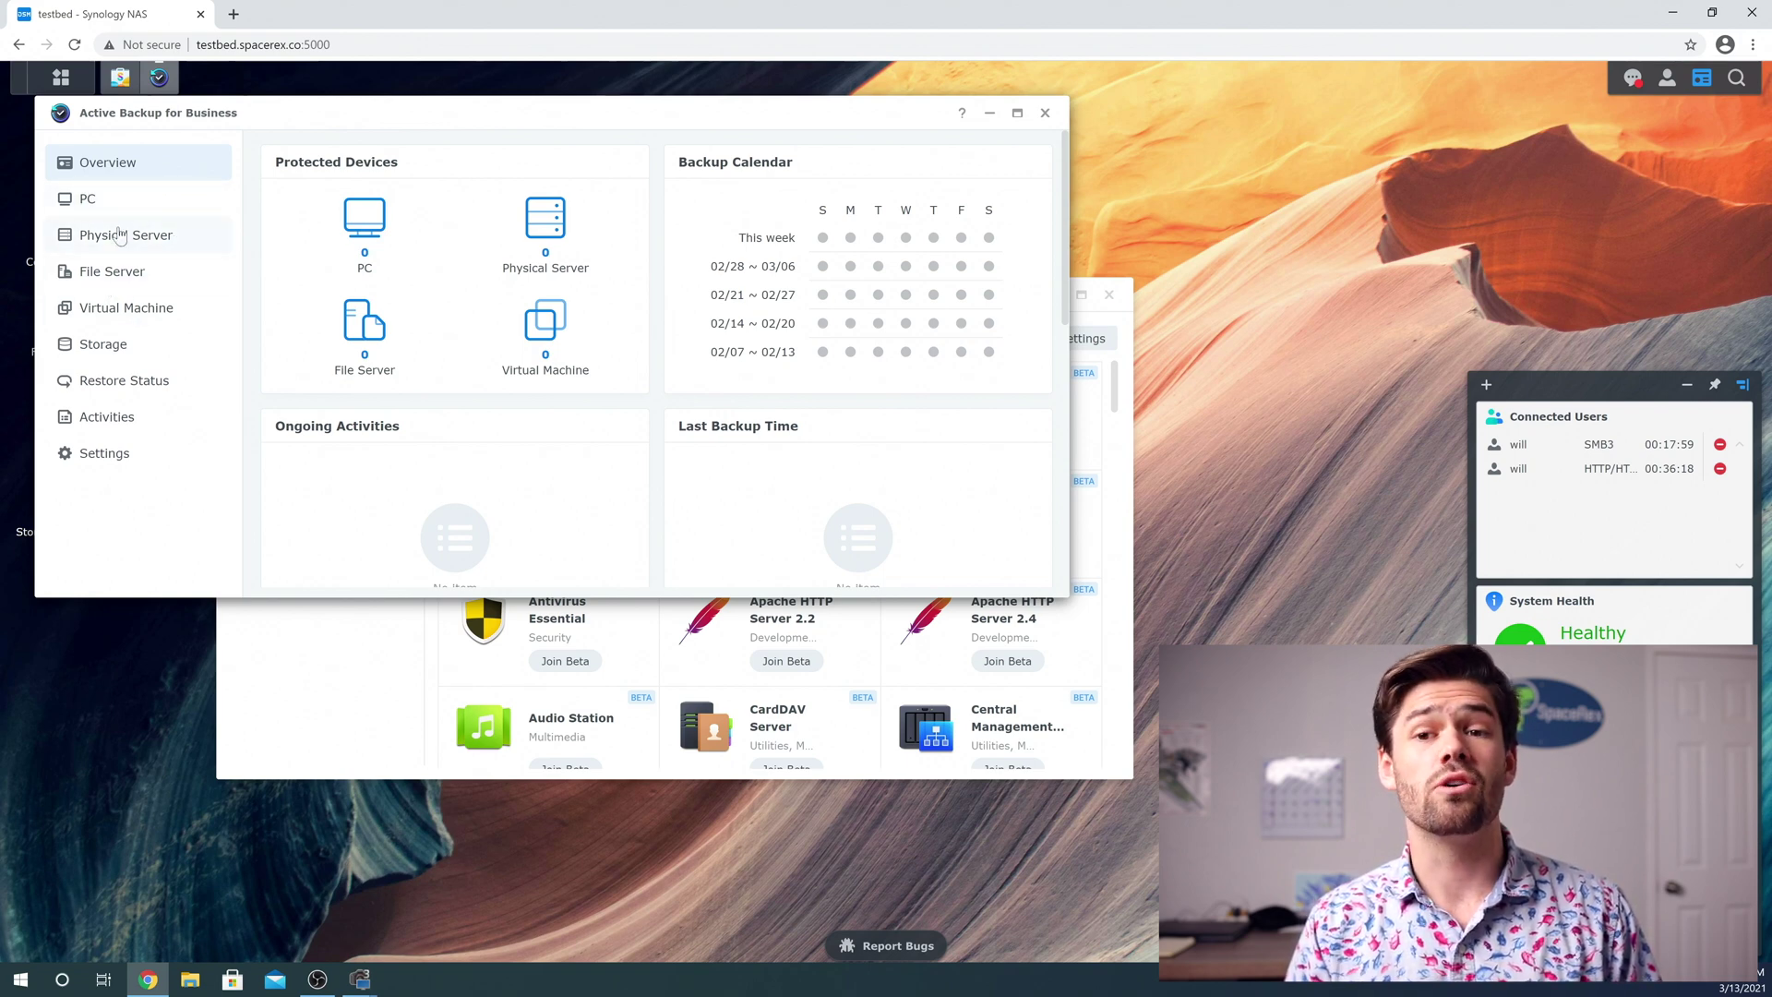
Show the Add Device instructions on the PC devices page
click(85, 205)
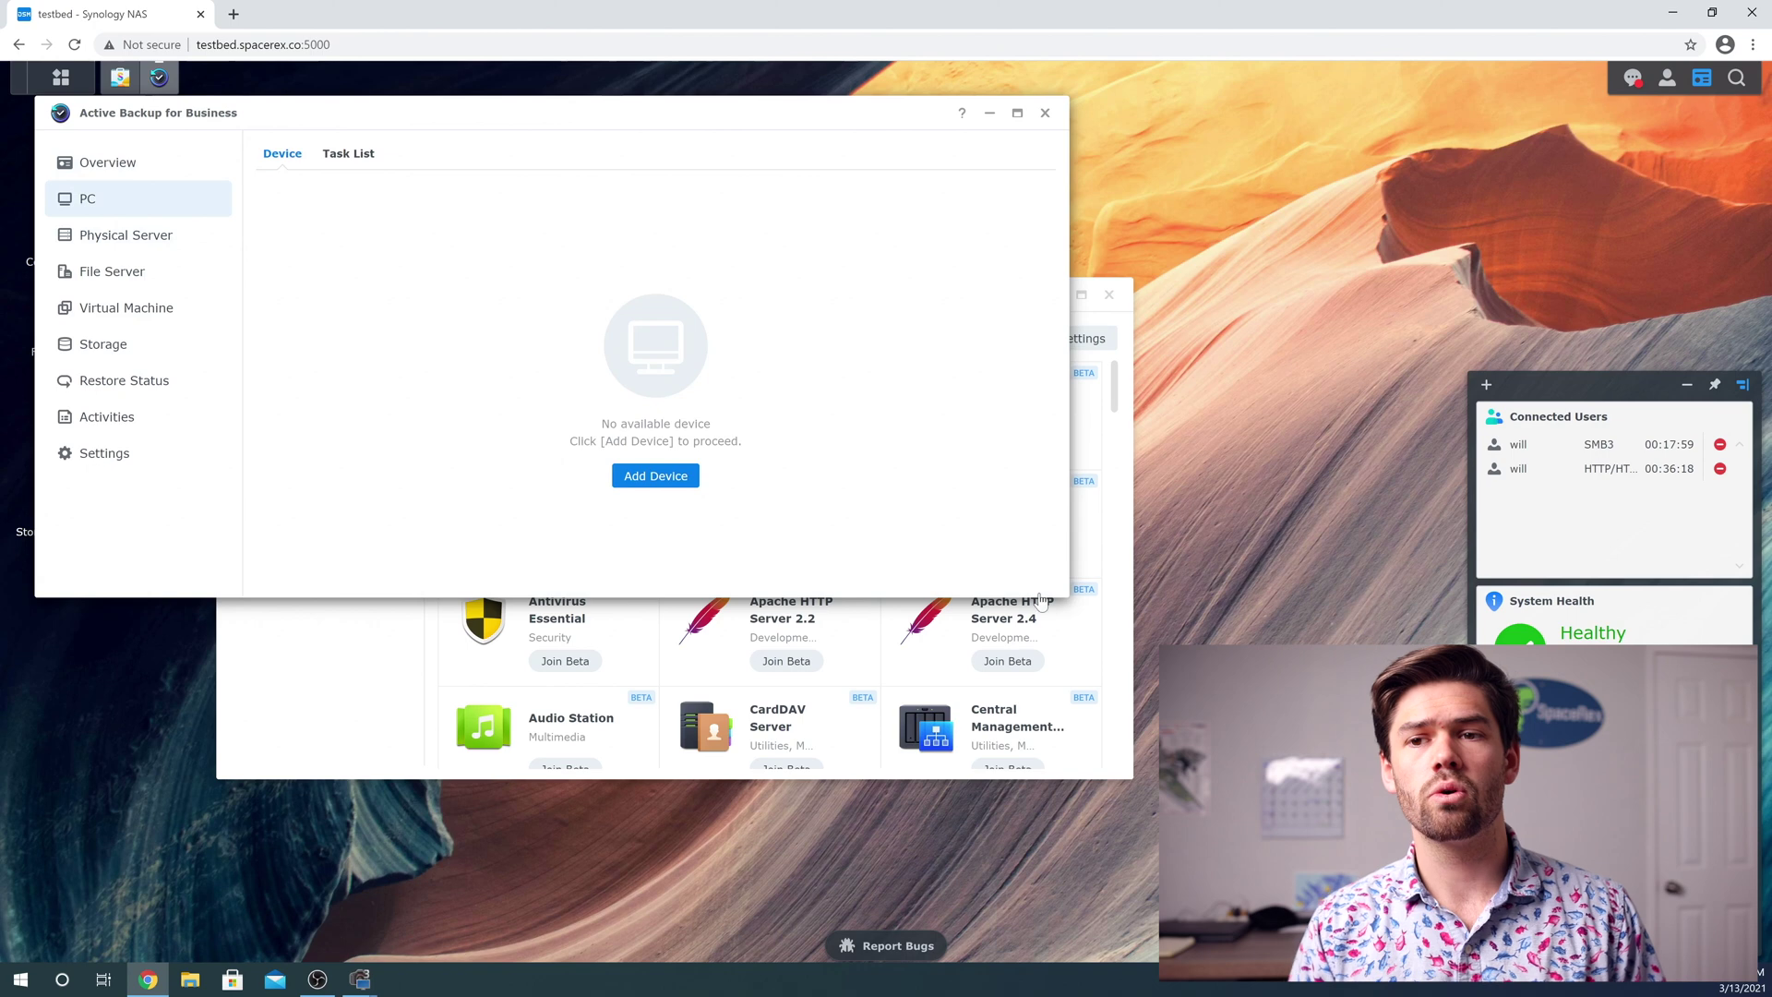
click(662, 481)
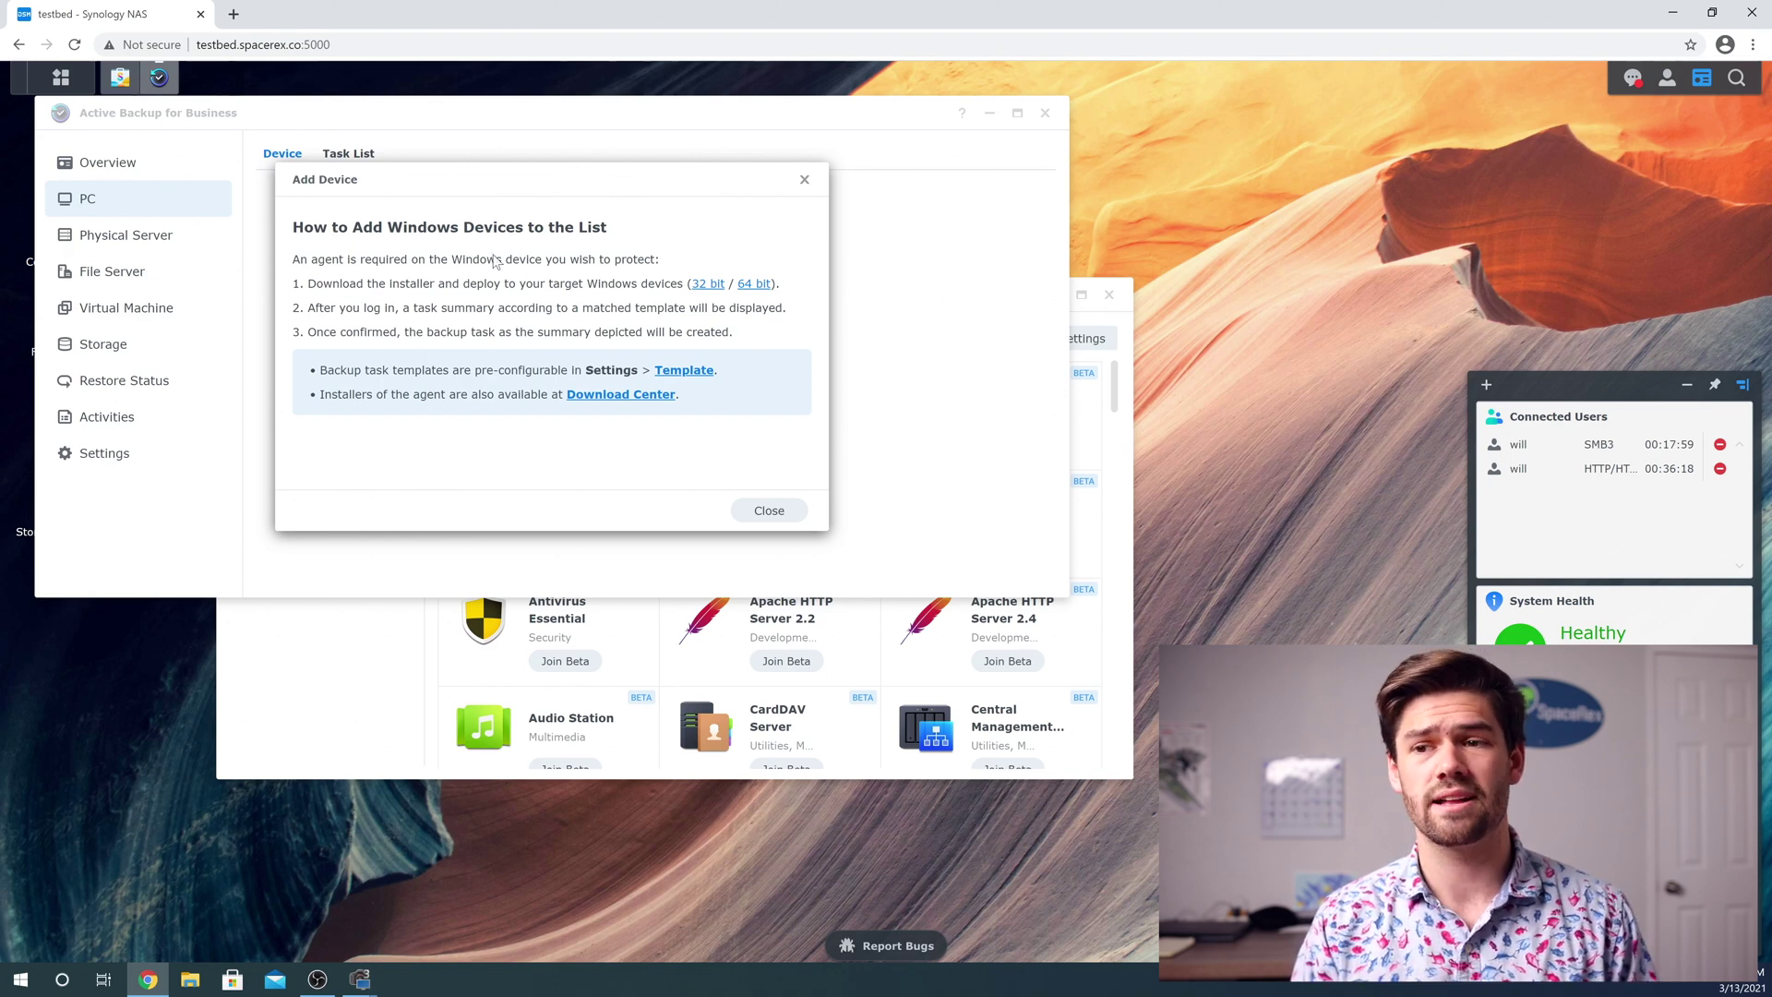
Download the 64-bit agent installer and install it, accepting the licence and finishing setup
click(757, 285)
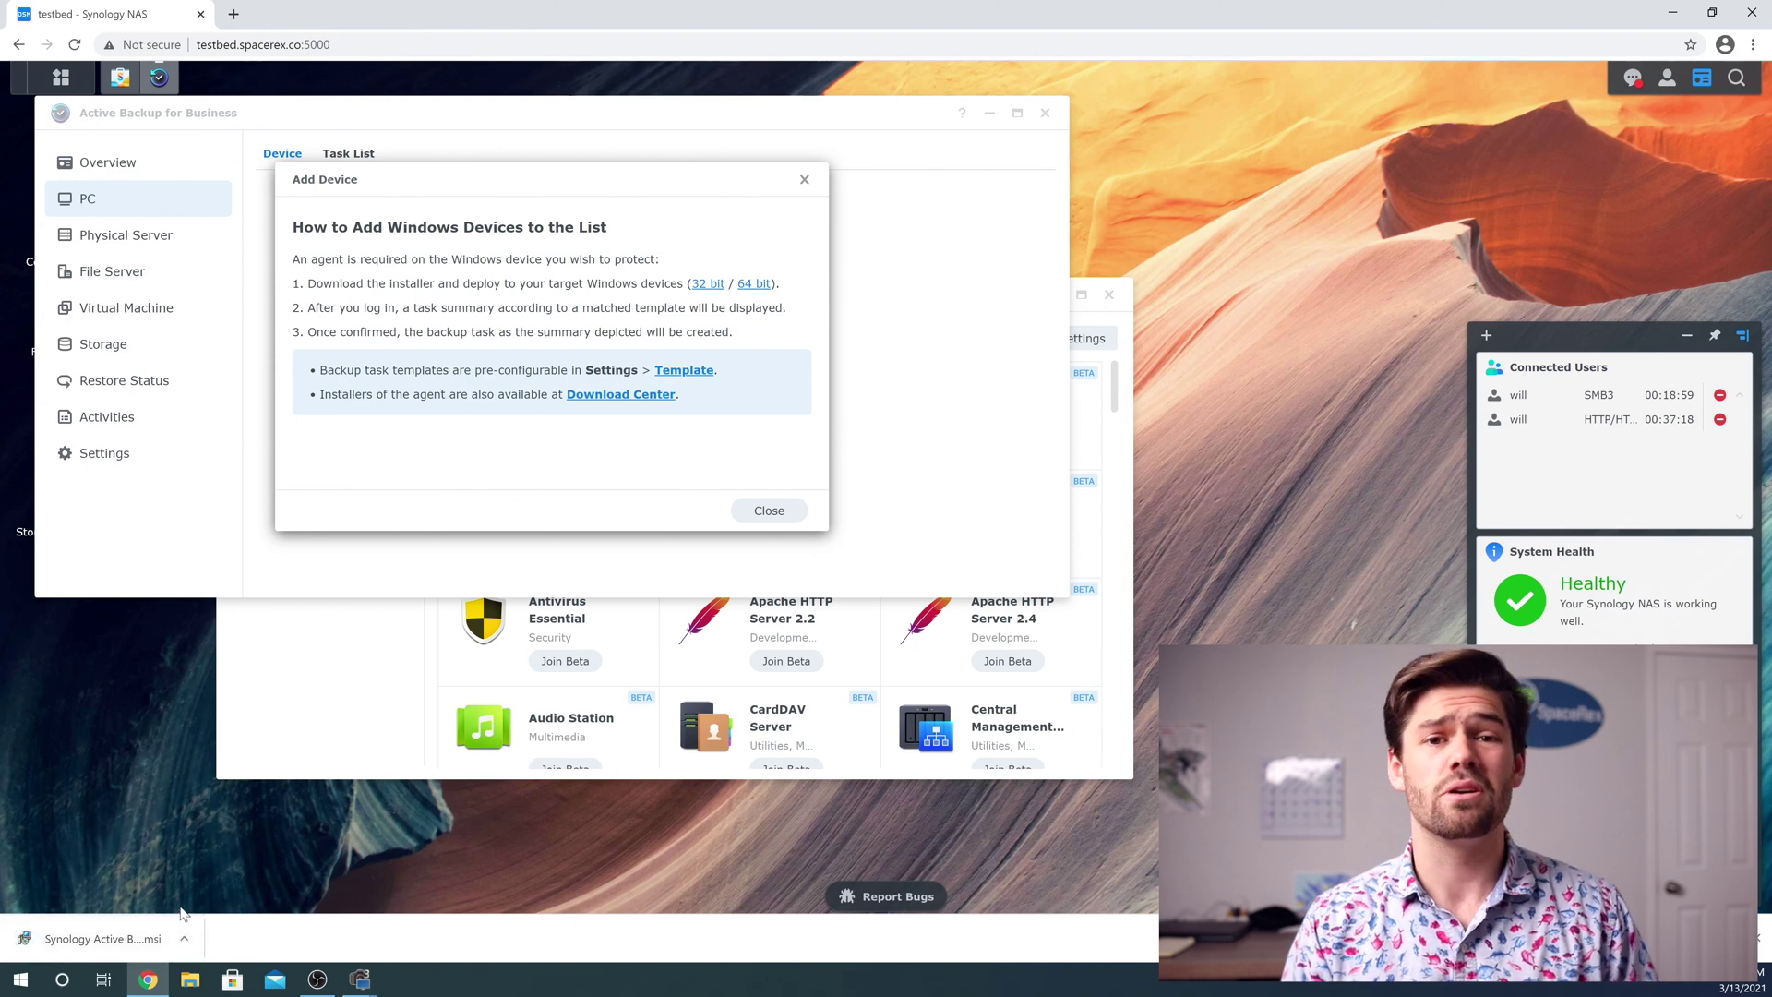
click(142, 948)
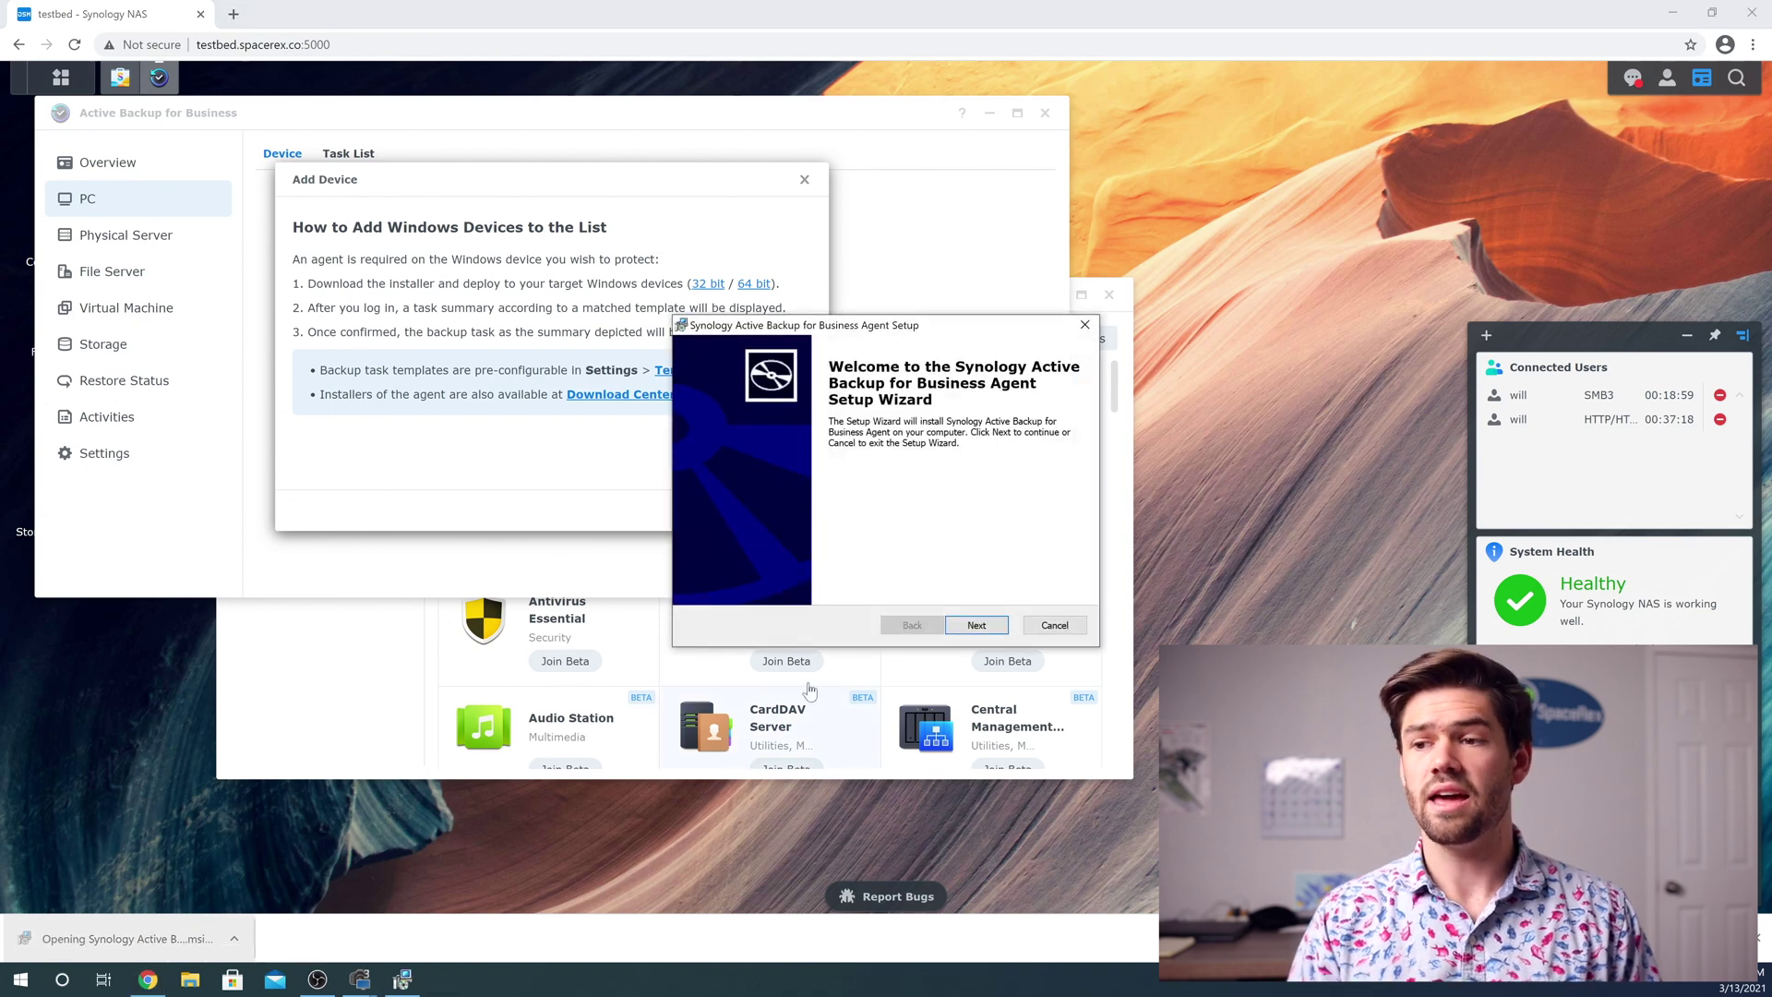
click(983, 633)
click(704, 558)
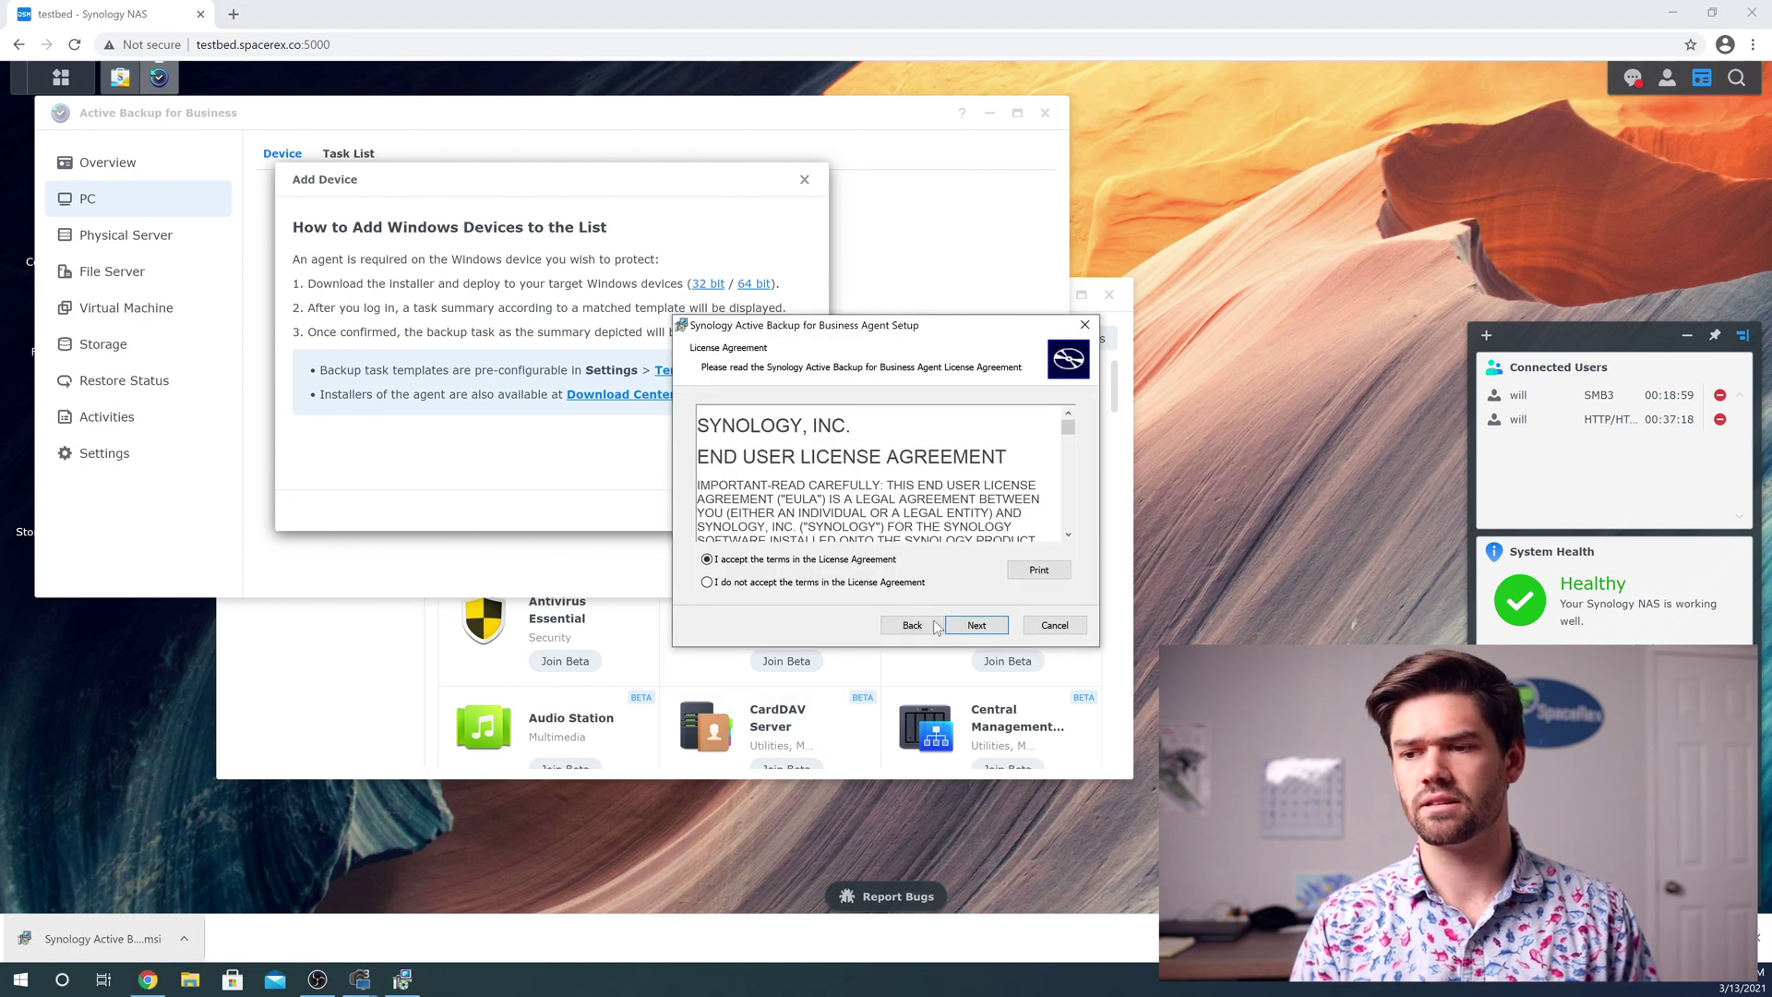
click(976, 625)
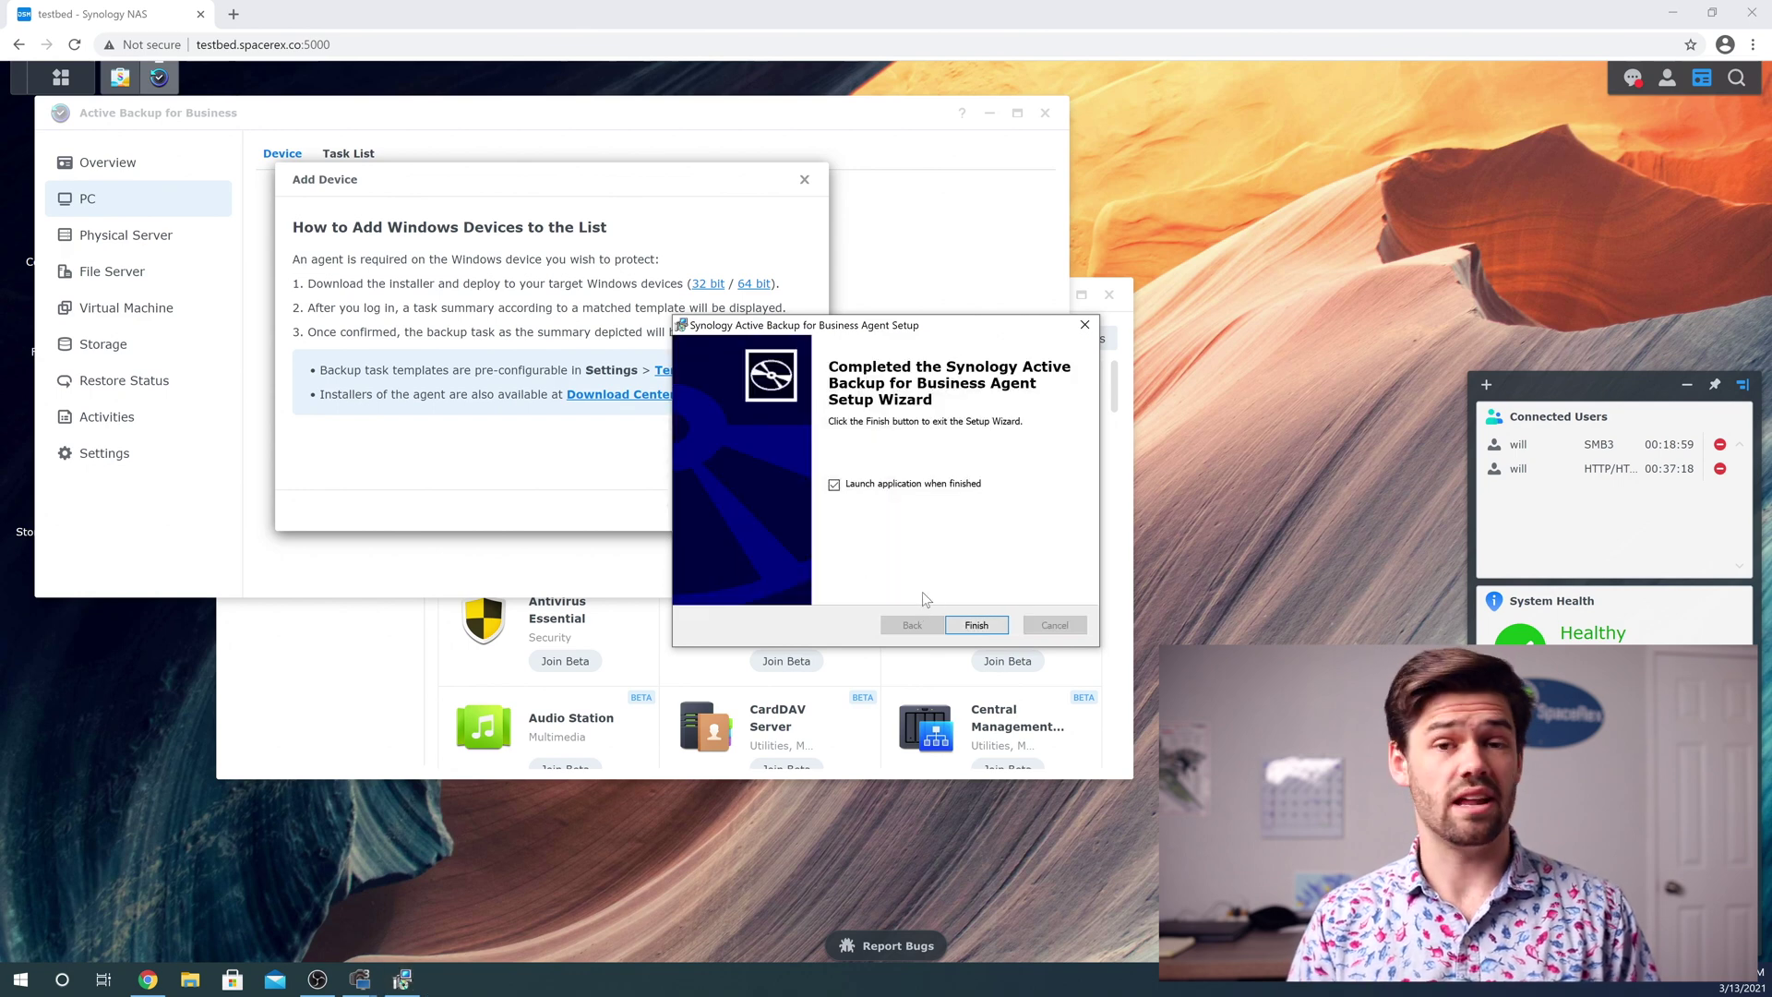
click(978, 626)
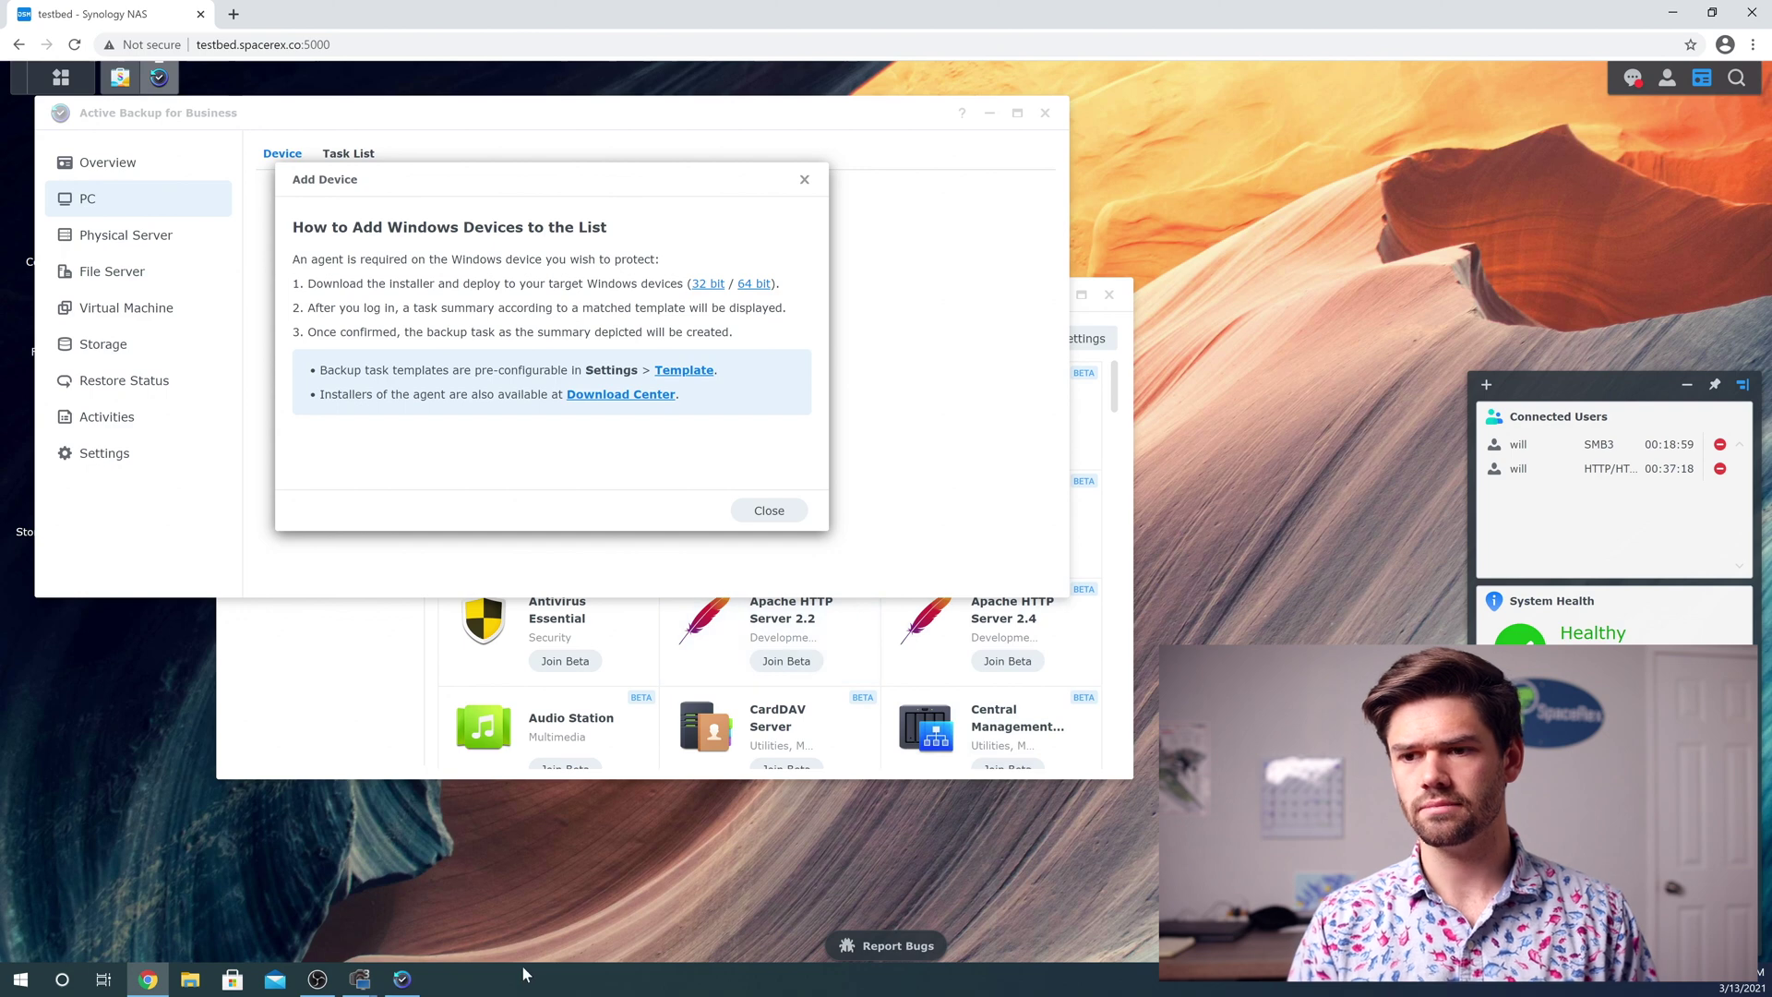
In the agent wizard, enter server testbed.spacerex.co, the username and the account password
click(413, 990)
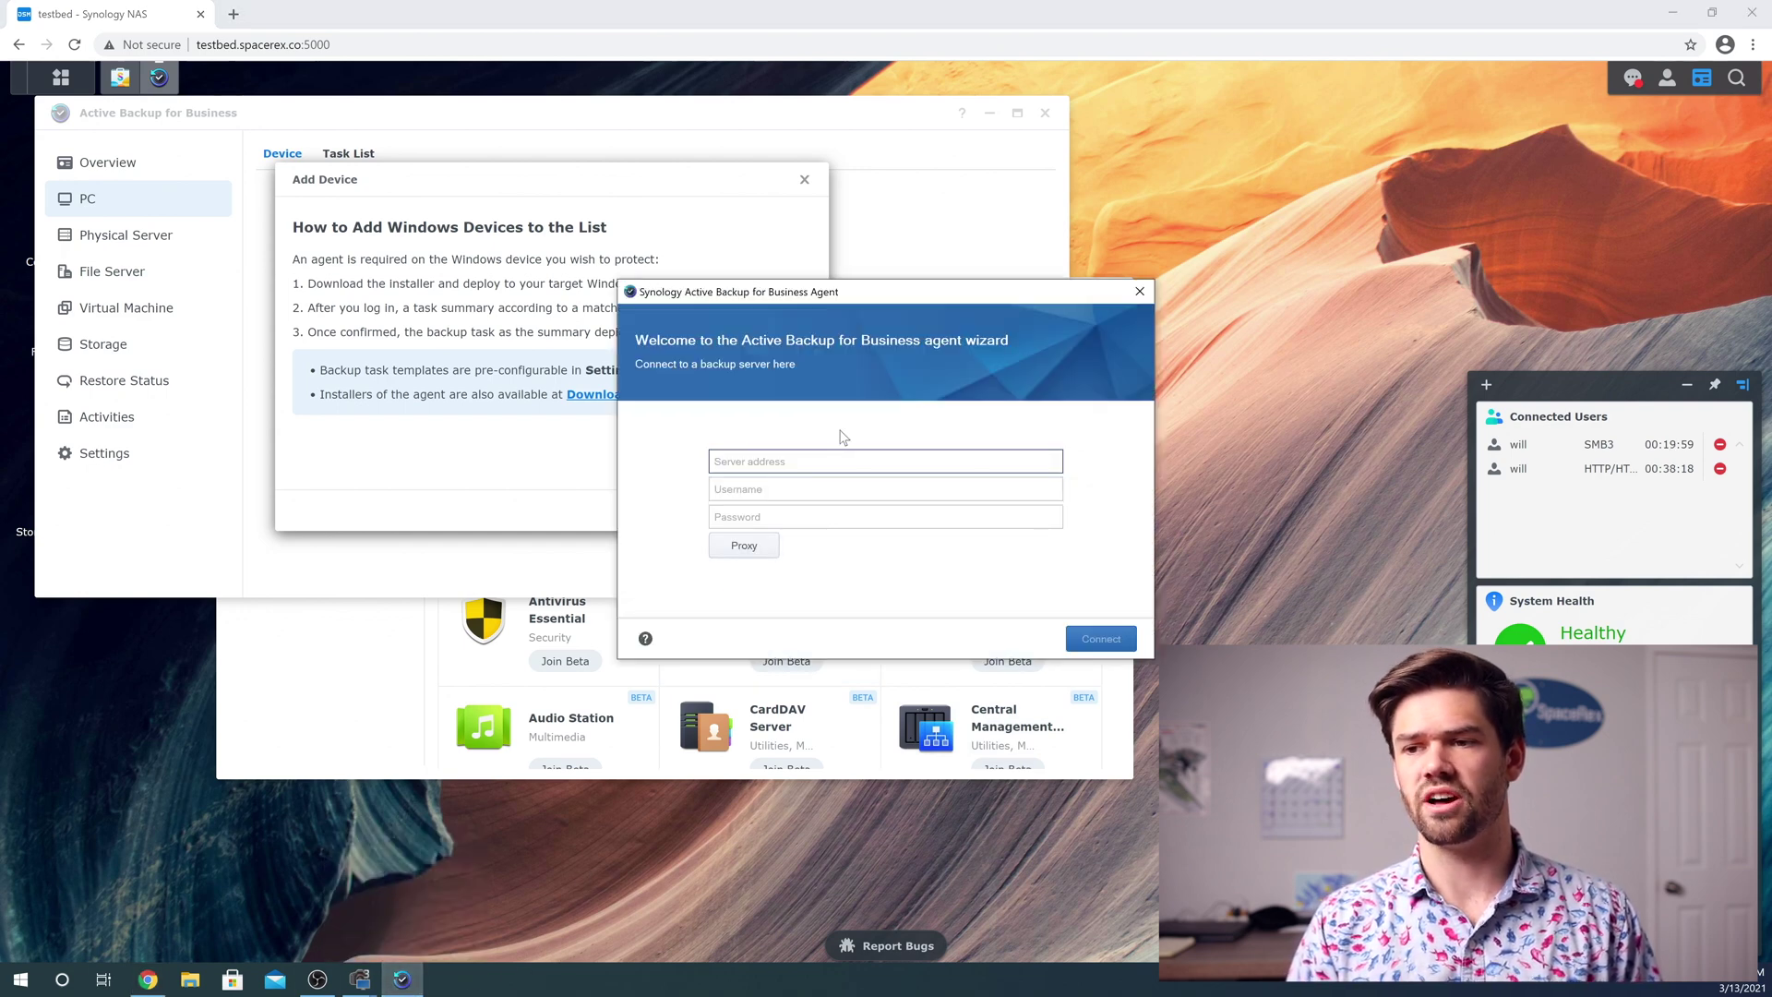
drag(812, 298, 1056, 169)
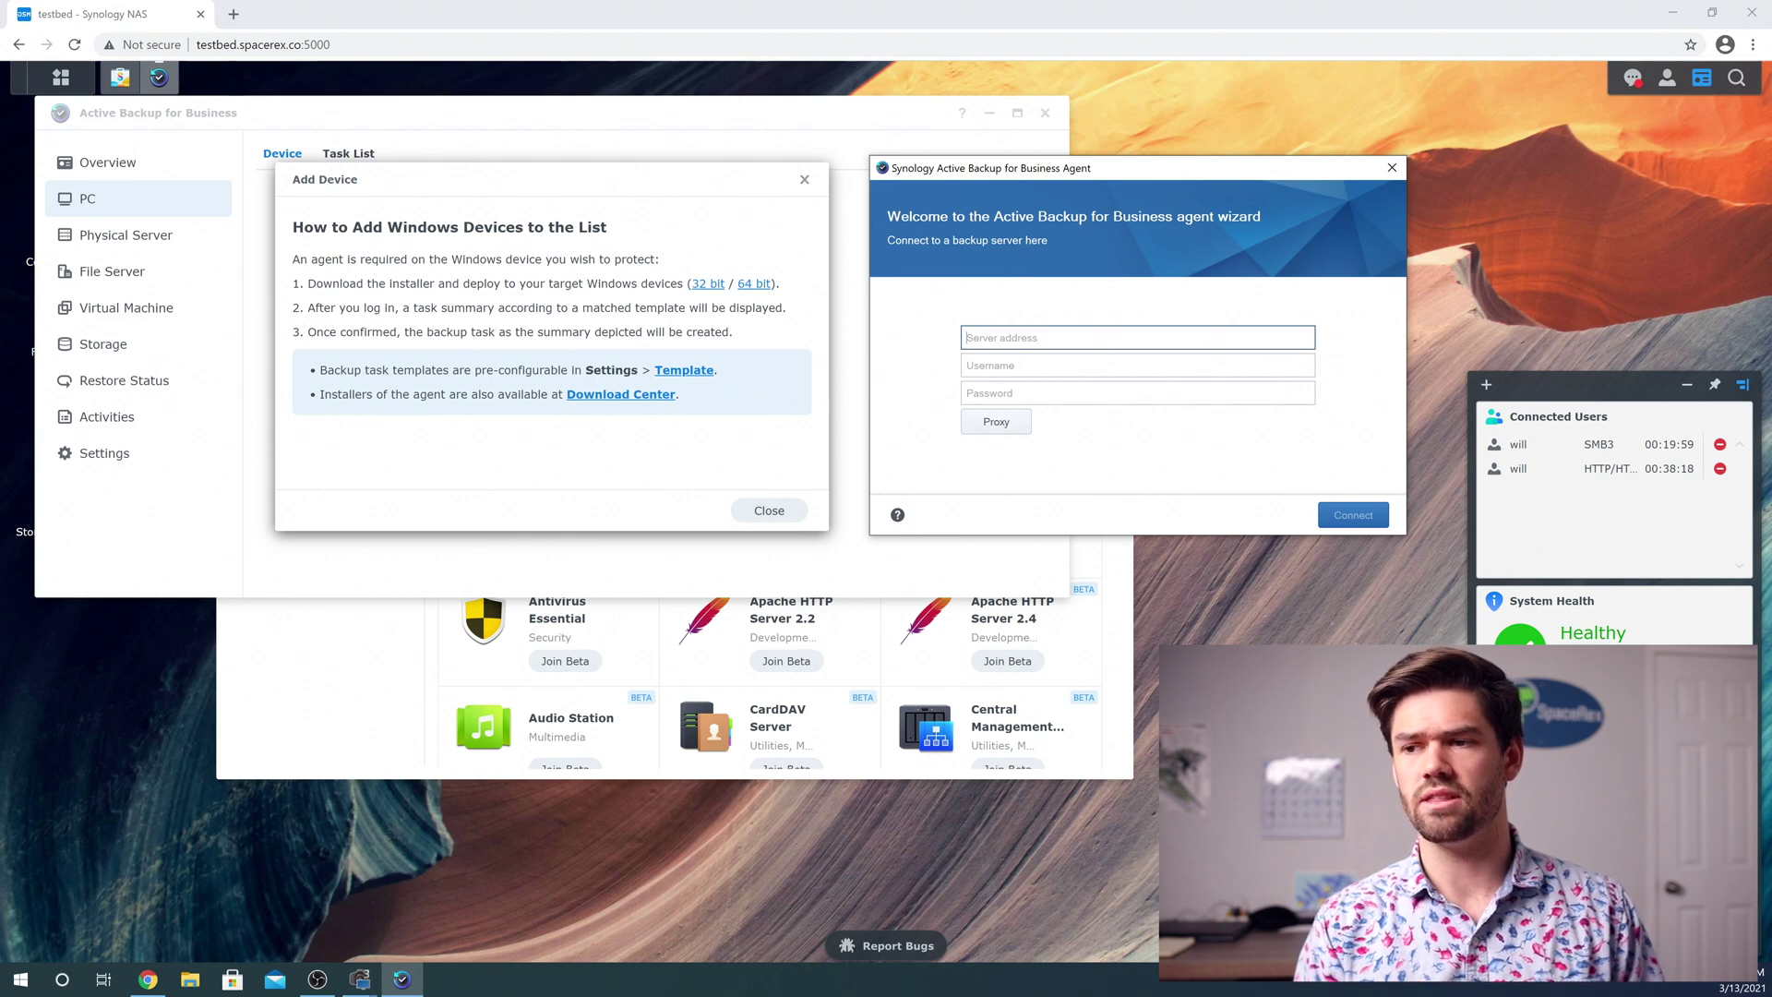
text(testbed)
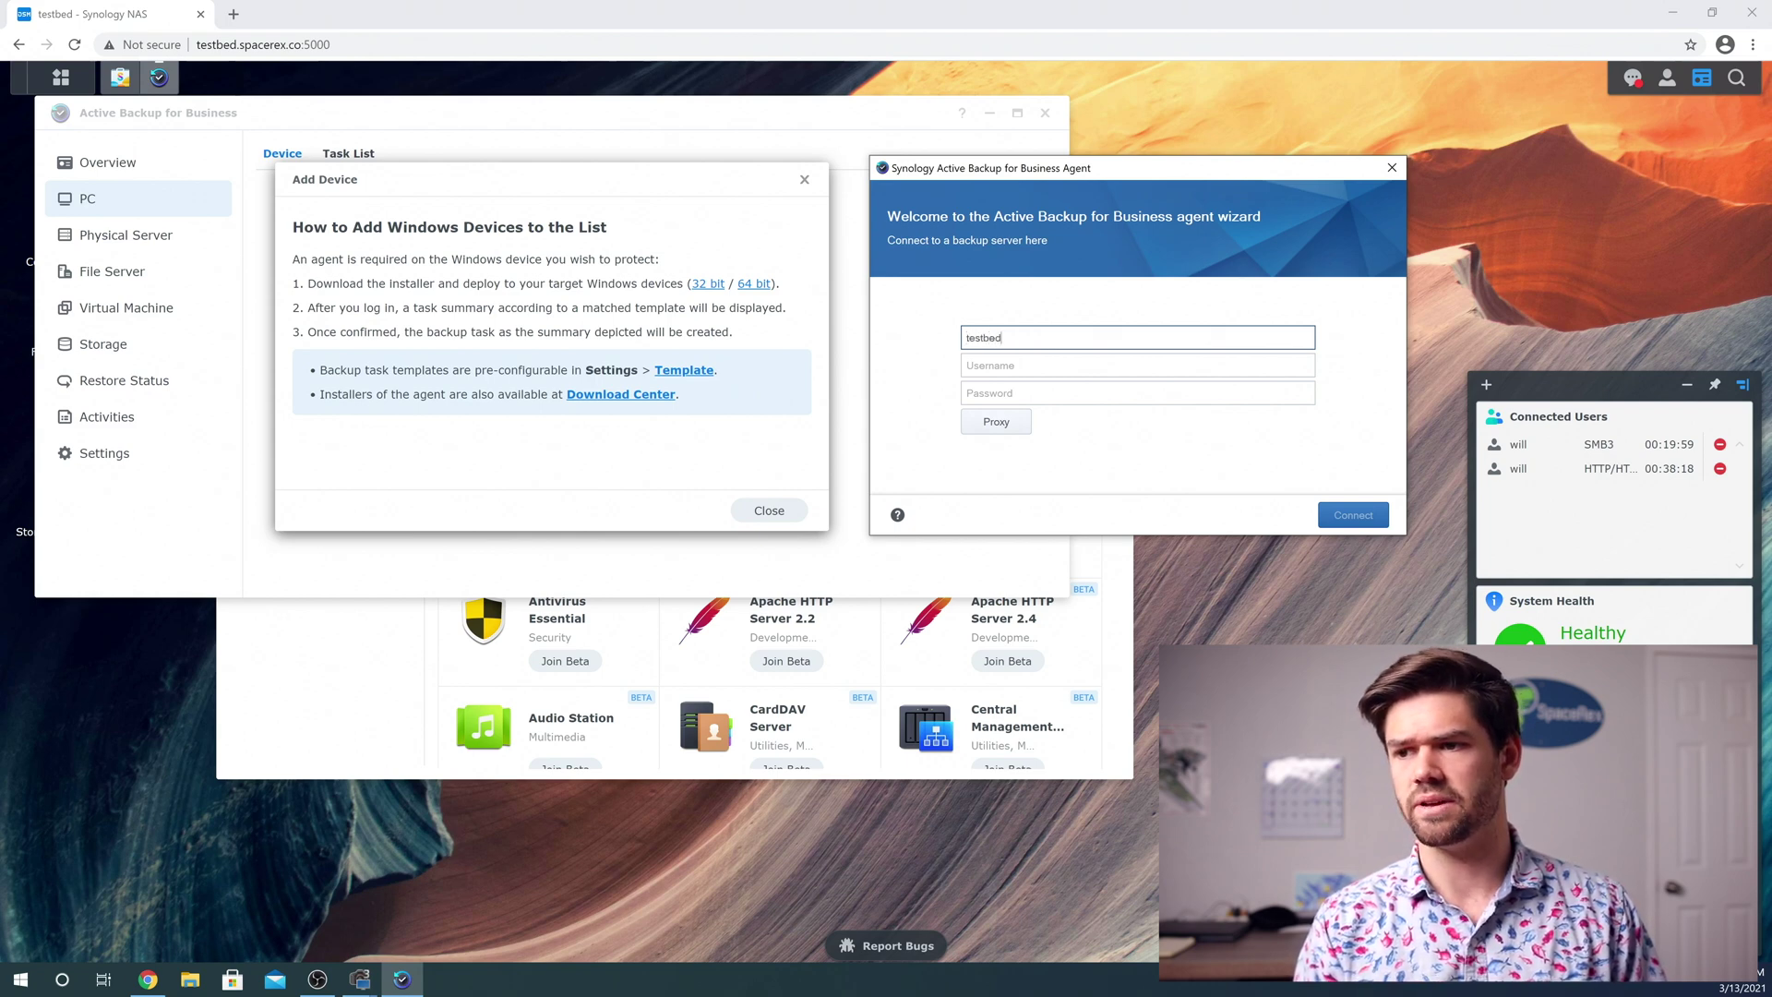
text(.spacerex.co)
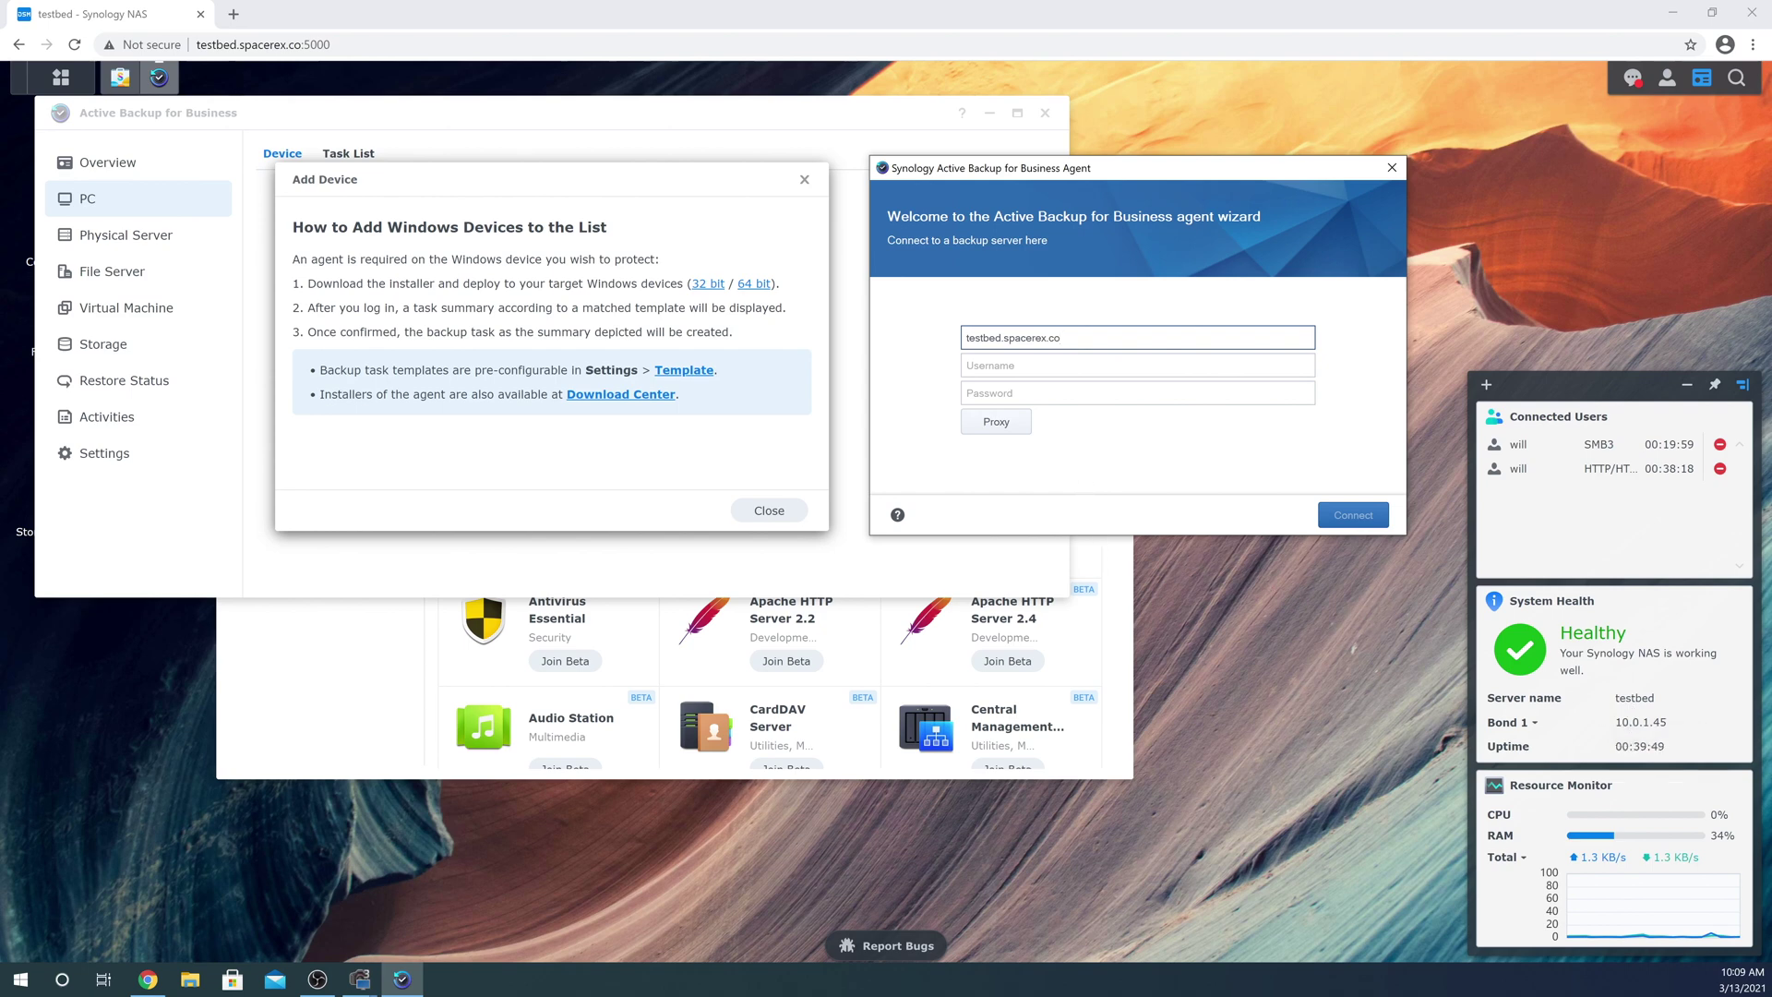
key(Tab)
text(will)
key(Tab)
text(********)
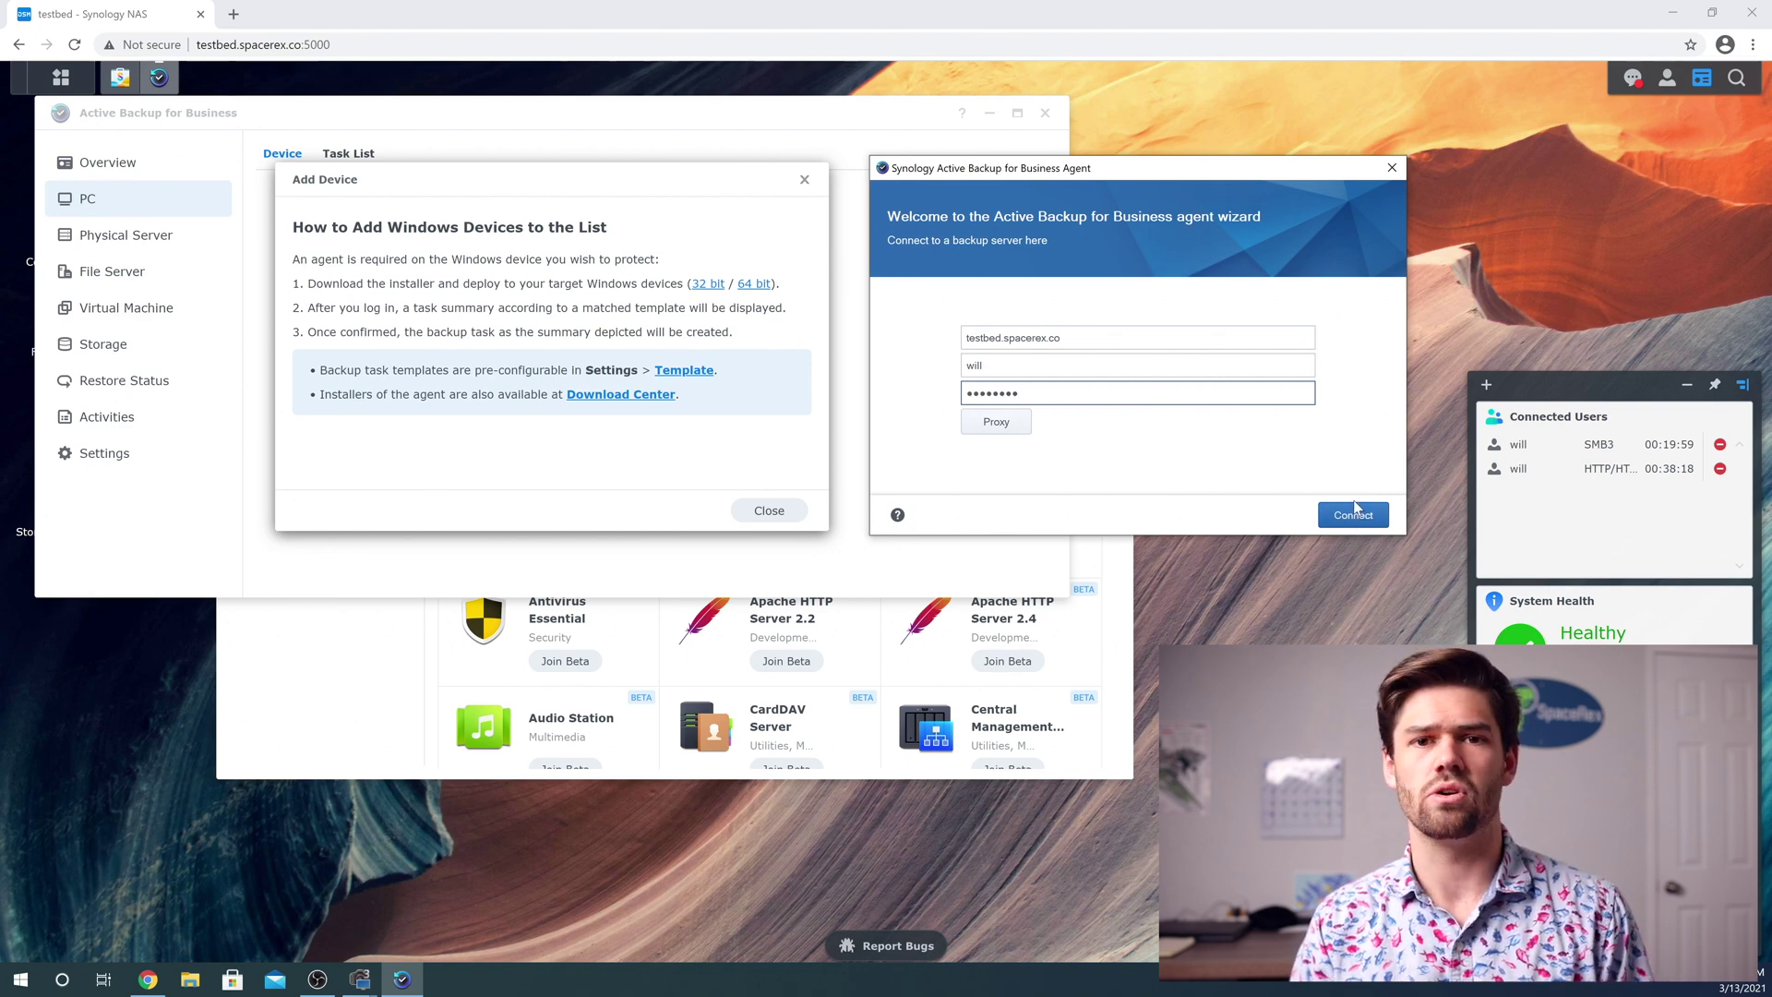
Connect to the server, accept the untrusted SSL certificate, and confirm the backup task summary
click(1377, 522)
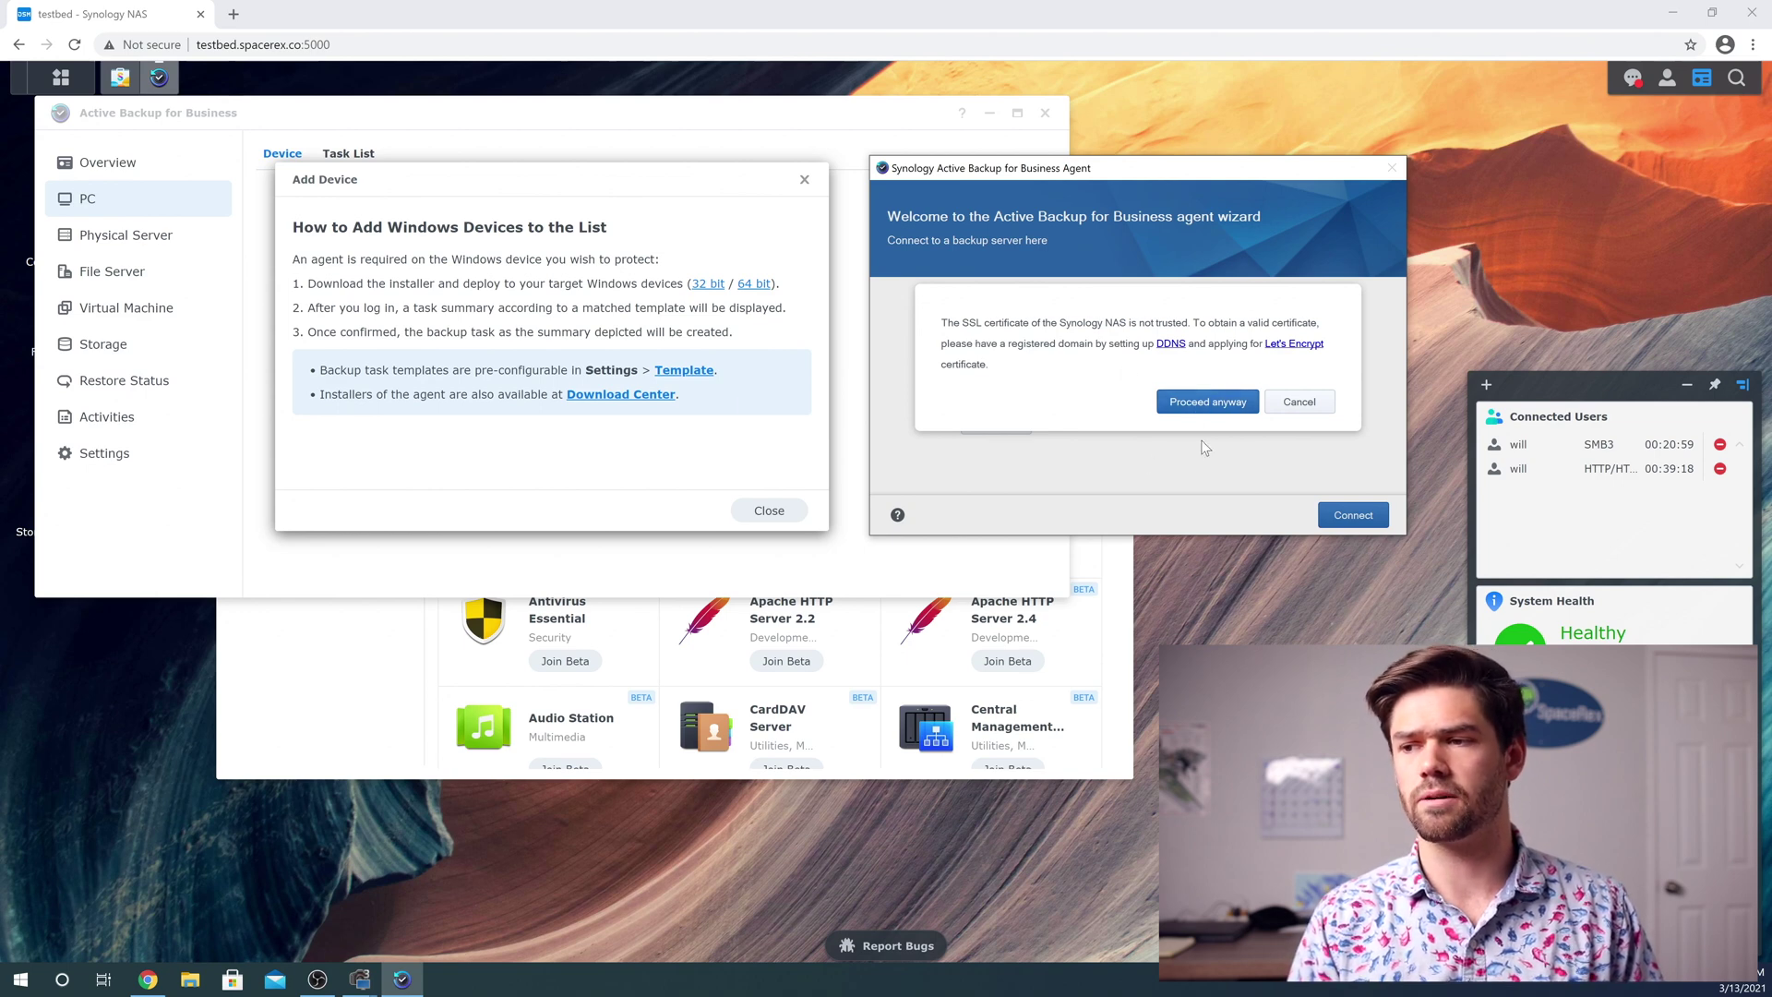
click(1209, 407)
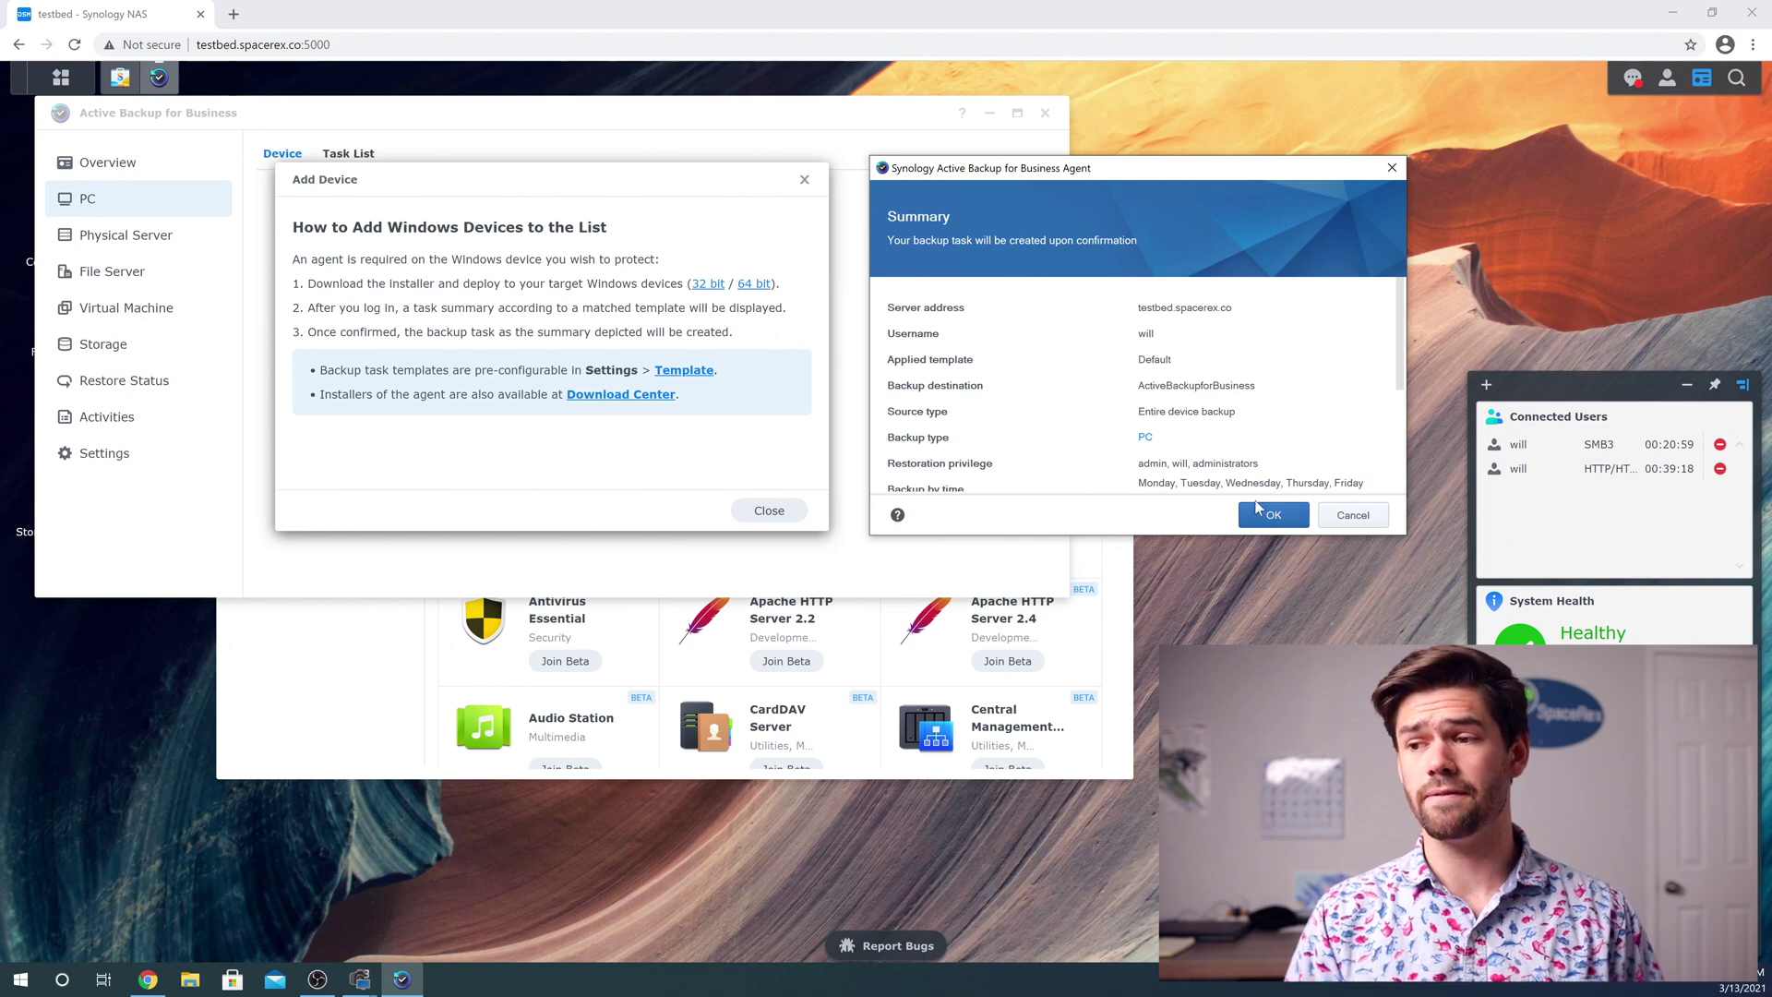
click(1283, 518)
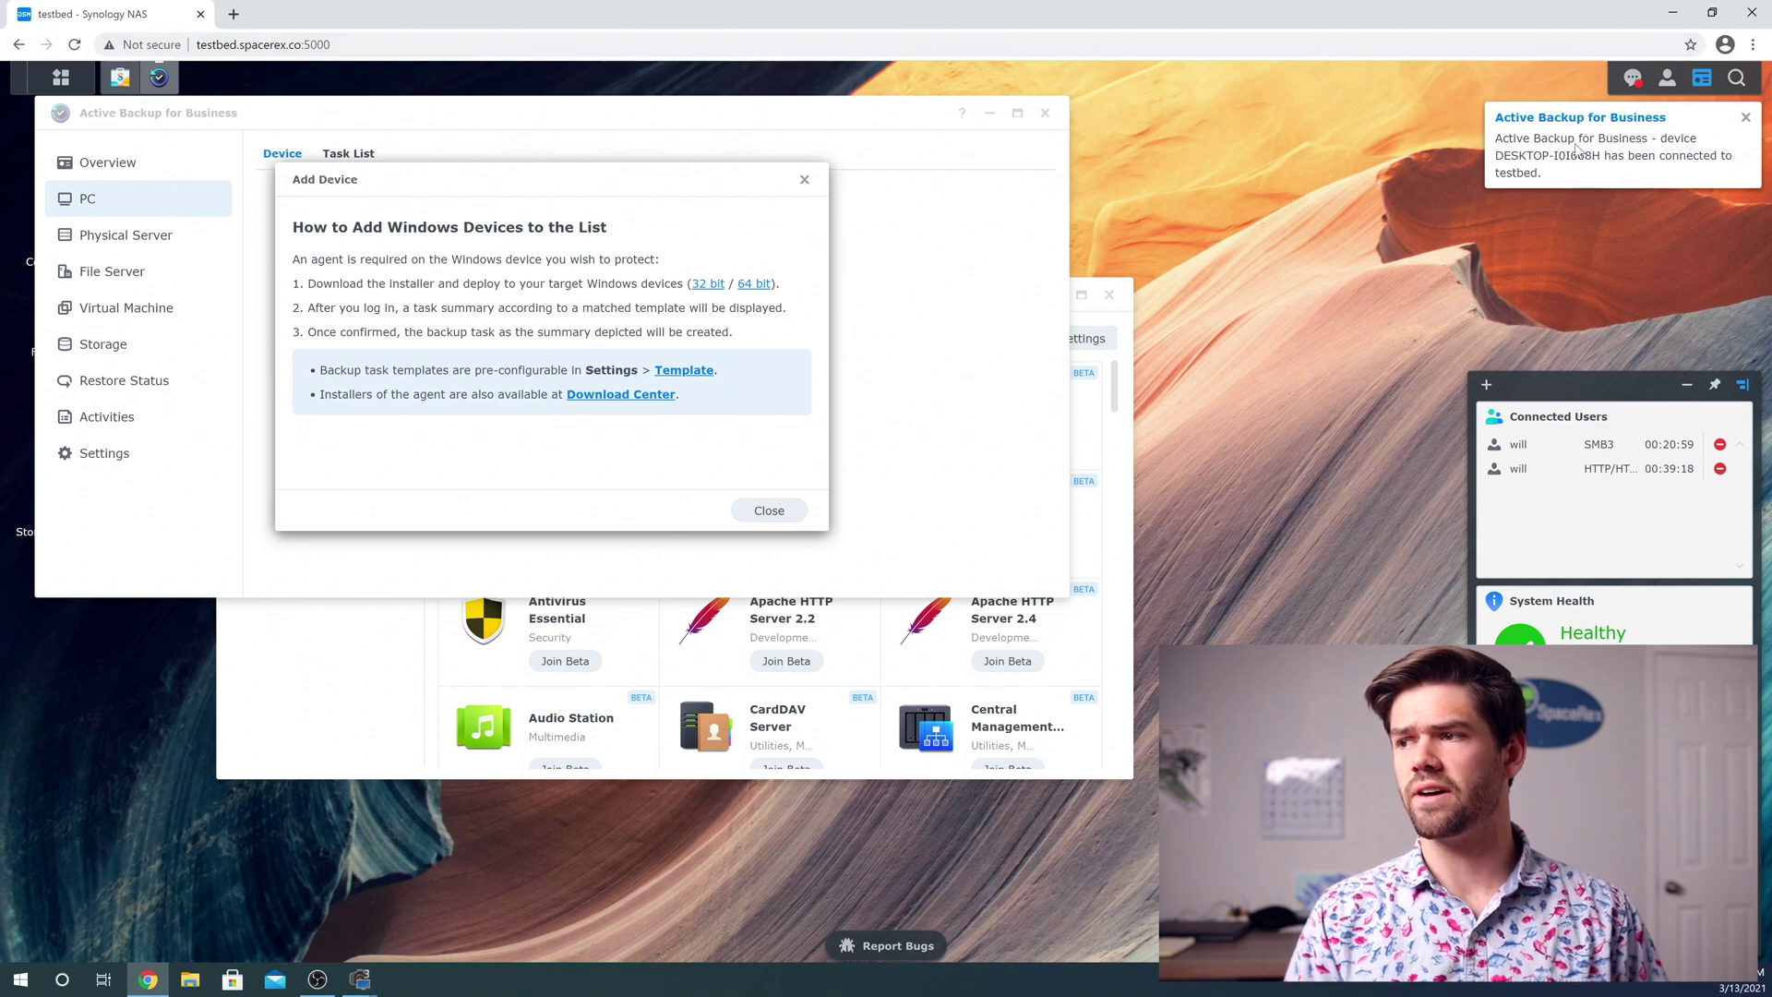
Close the Add Device instructions to reveal the Windows 10 PC and its default task
click(771, 510)
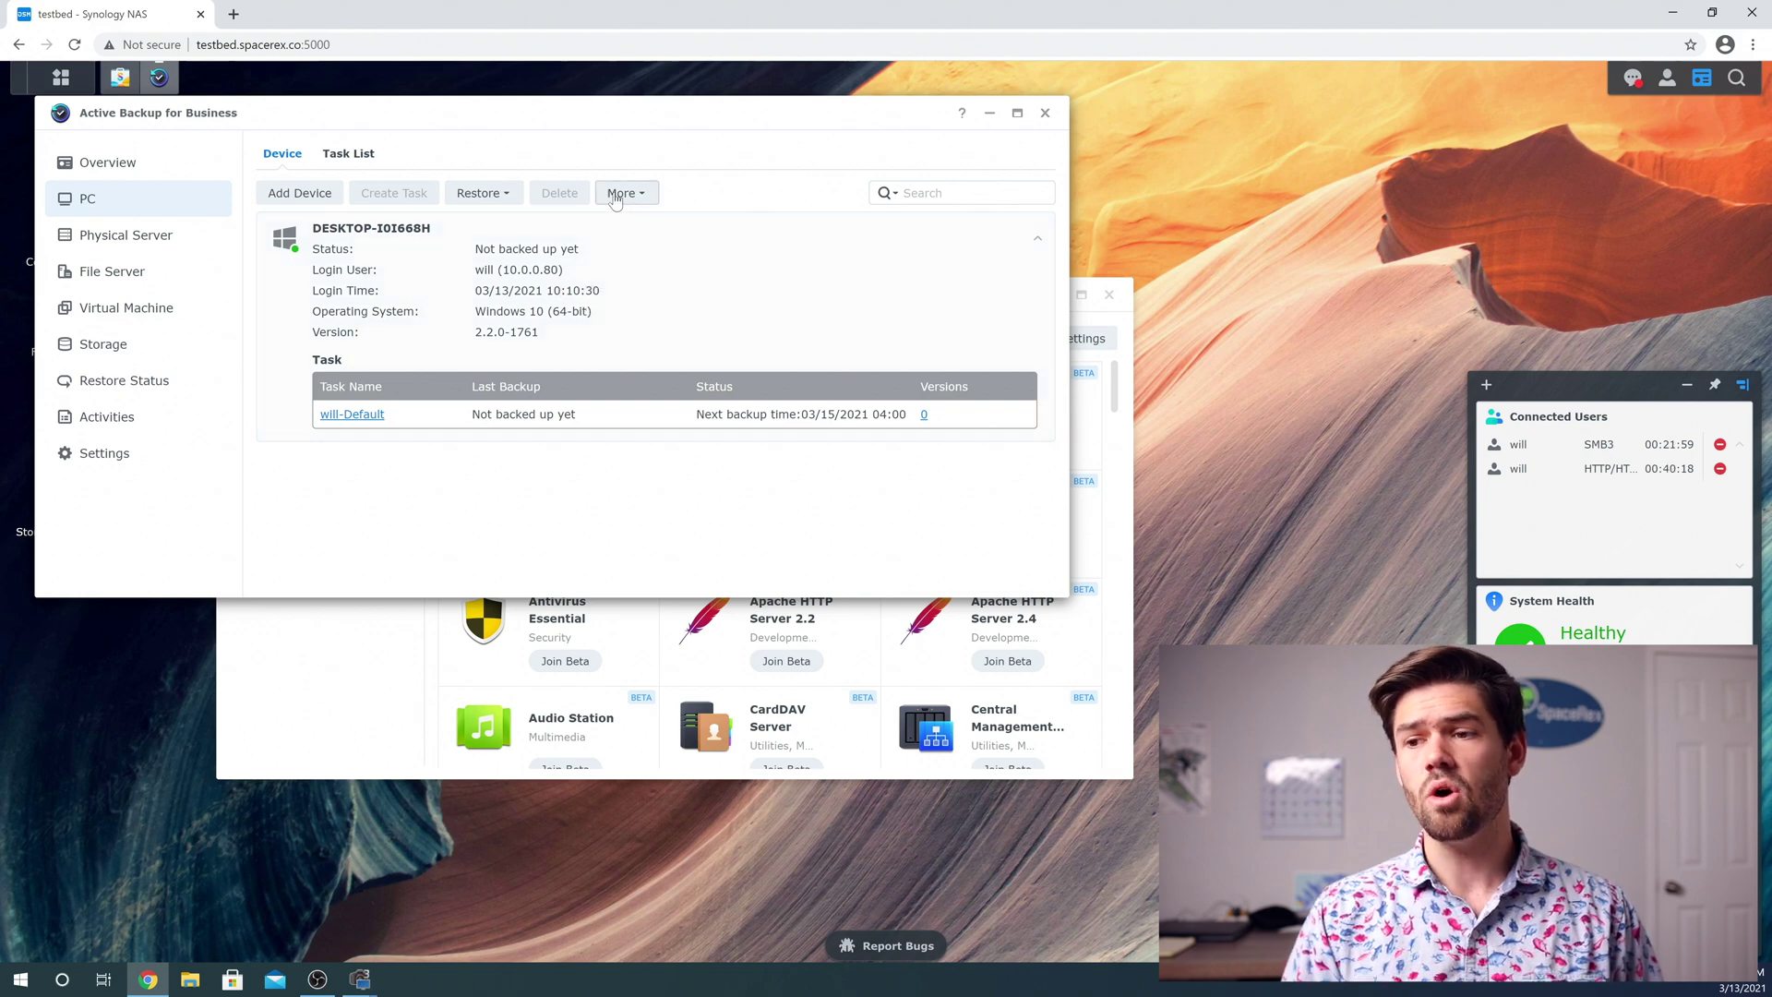
Edit the default task from Task List and view its weekday 03:00 backup schedule
click(349, 153)
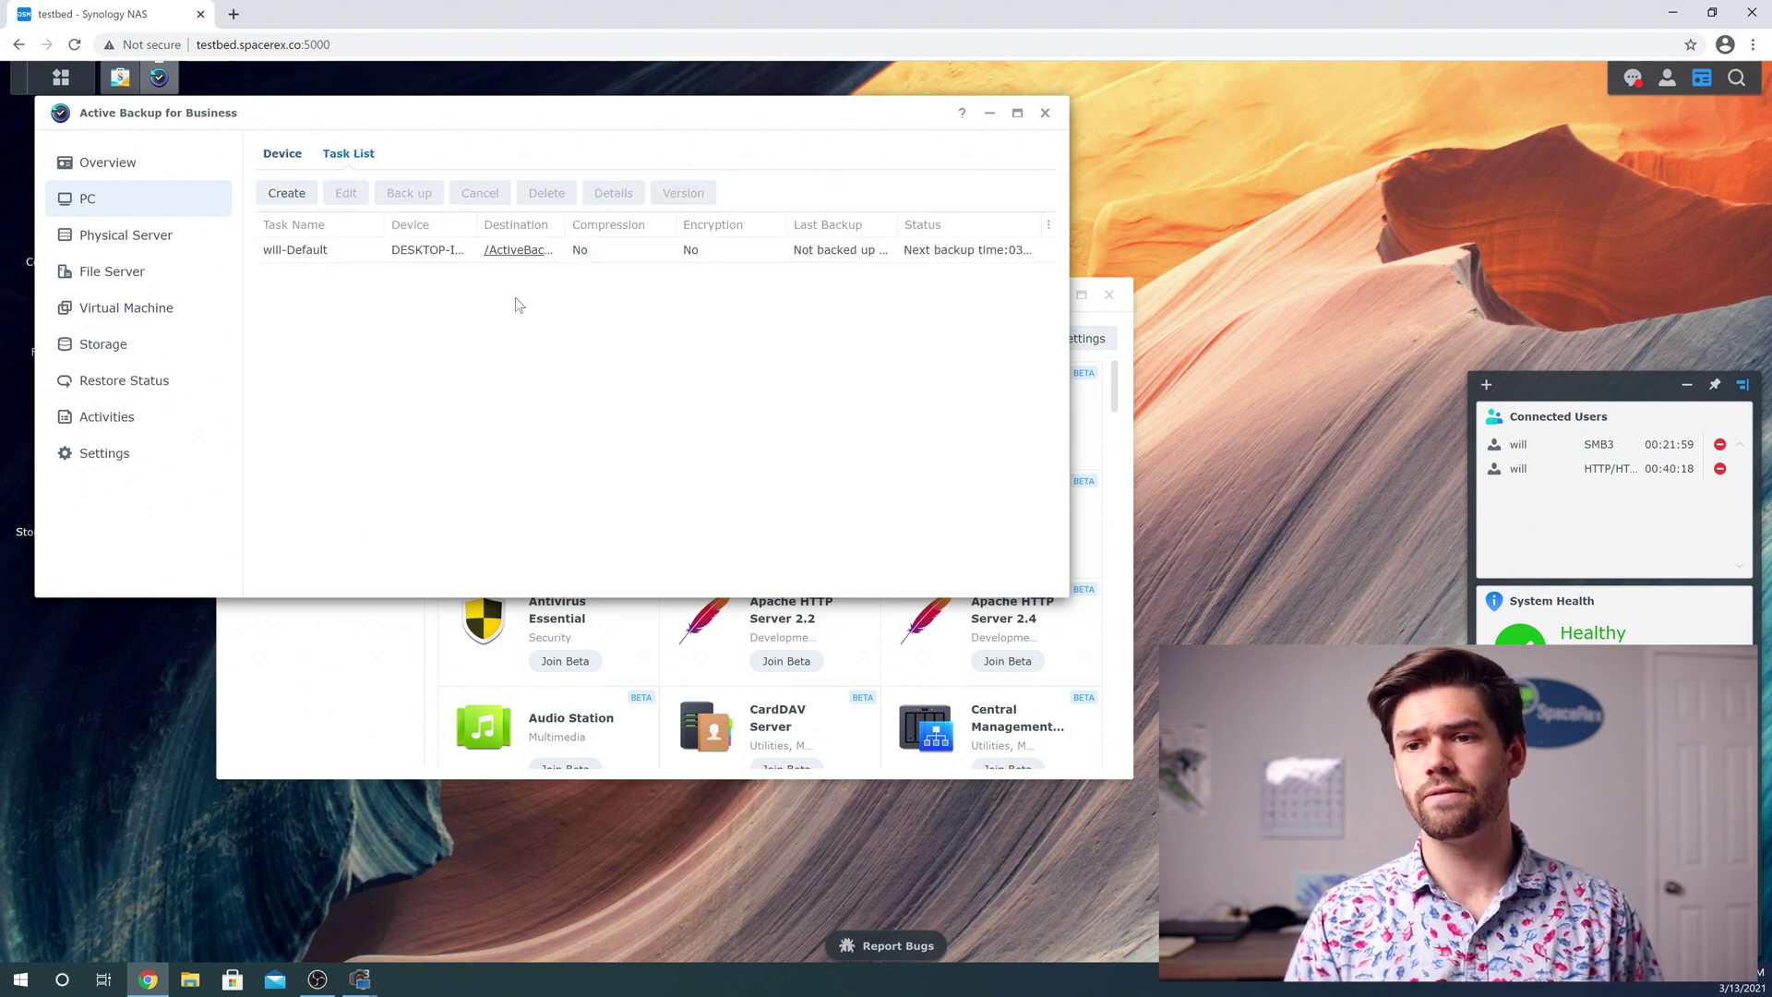
click(348, 194)
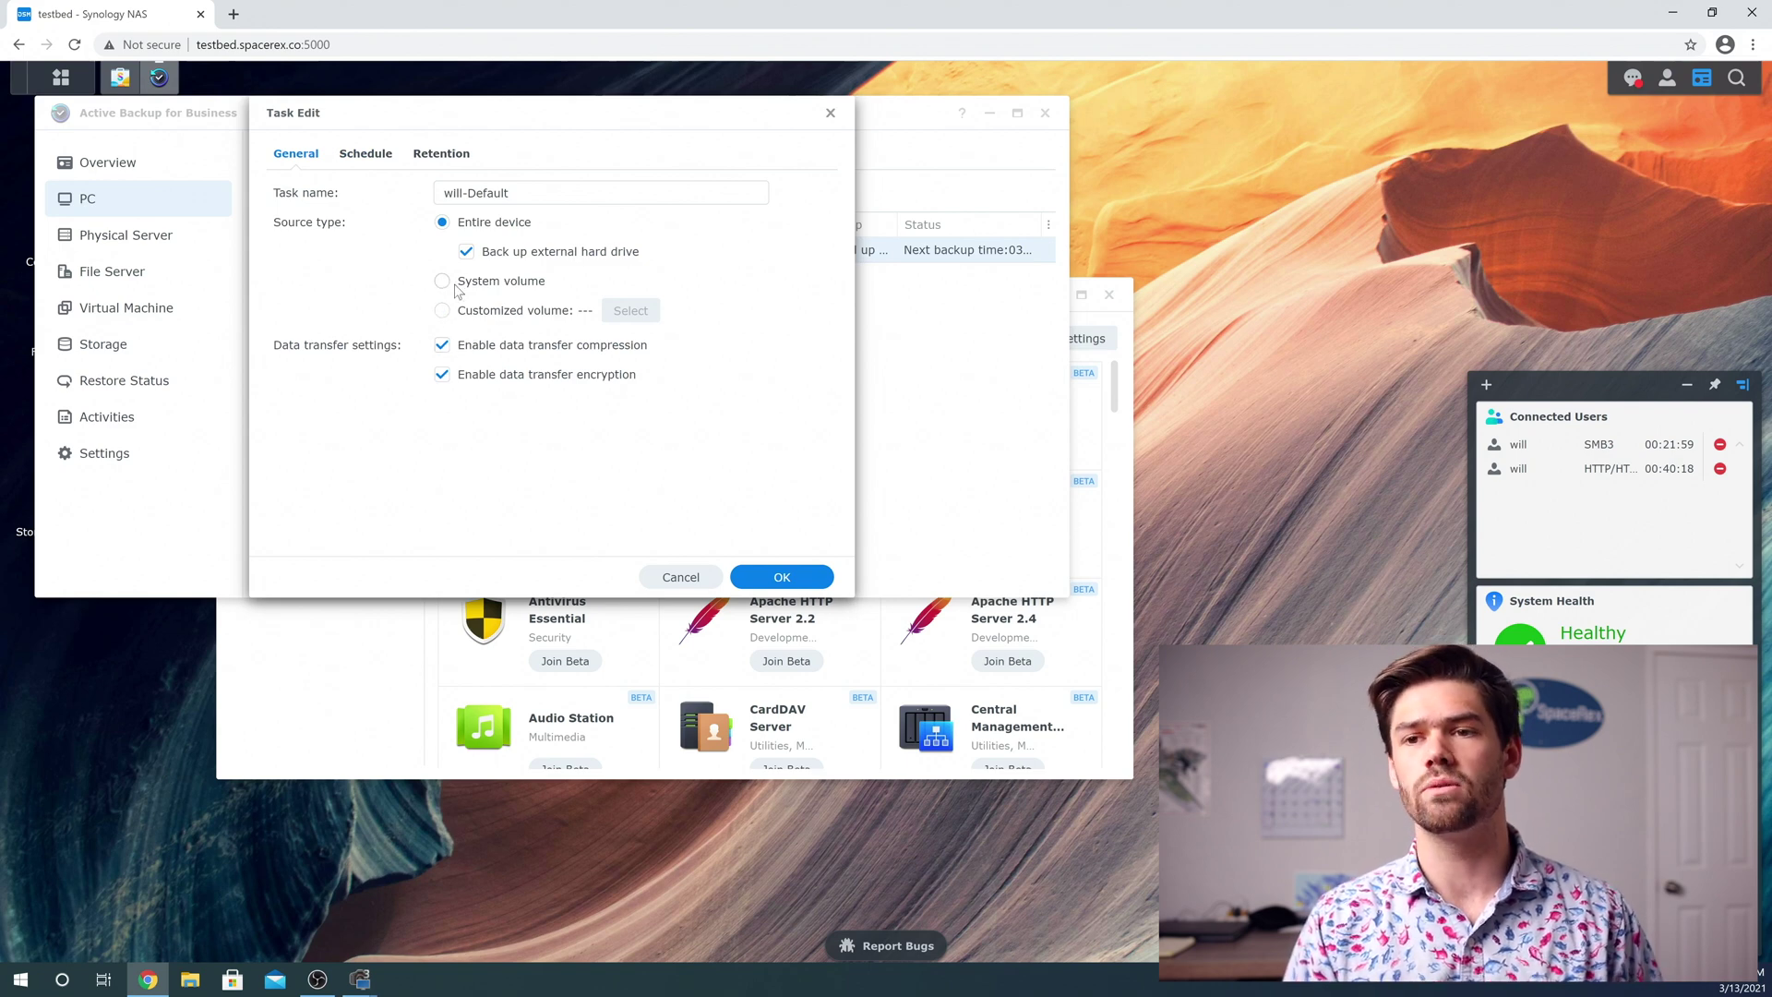
click(367, 157)
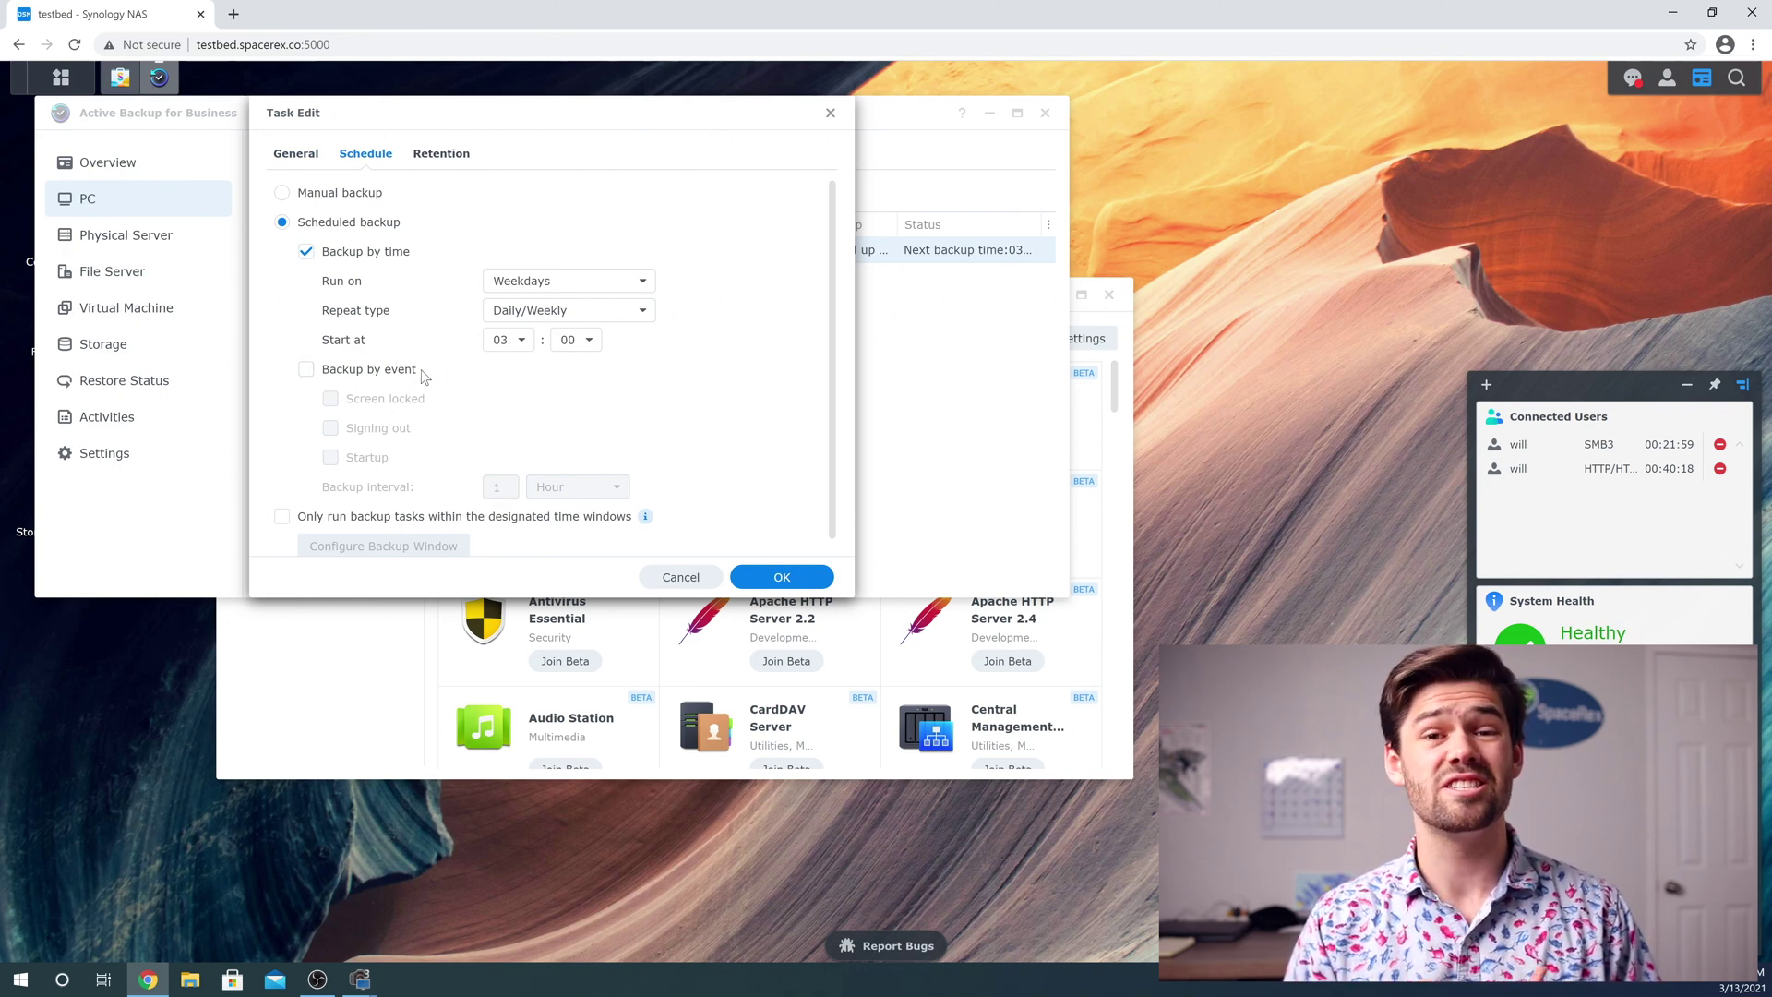
Enable the retention policy on the Retention tab, keeping the latest 10 versions
click(441, 157)
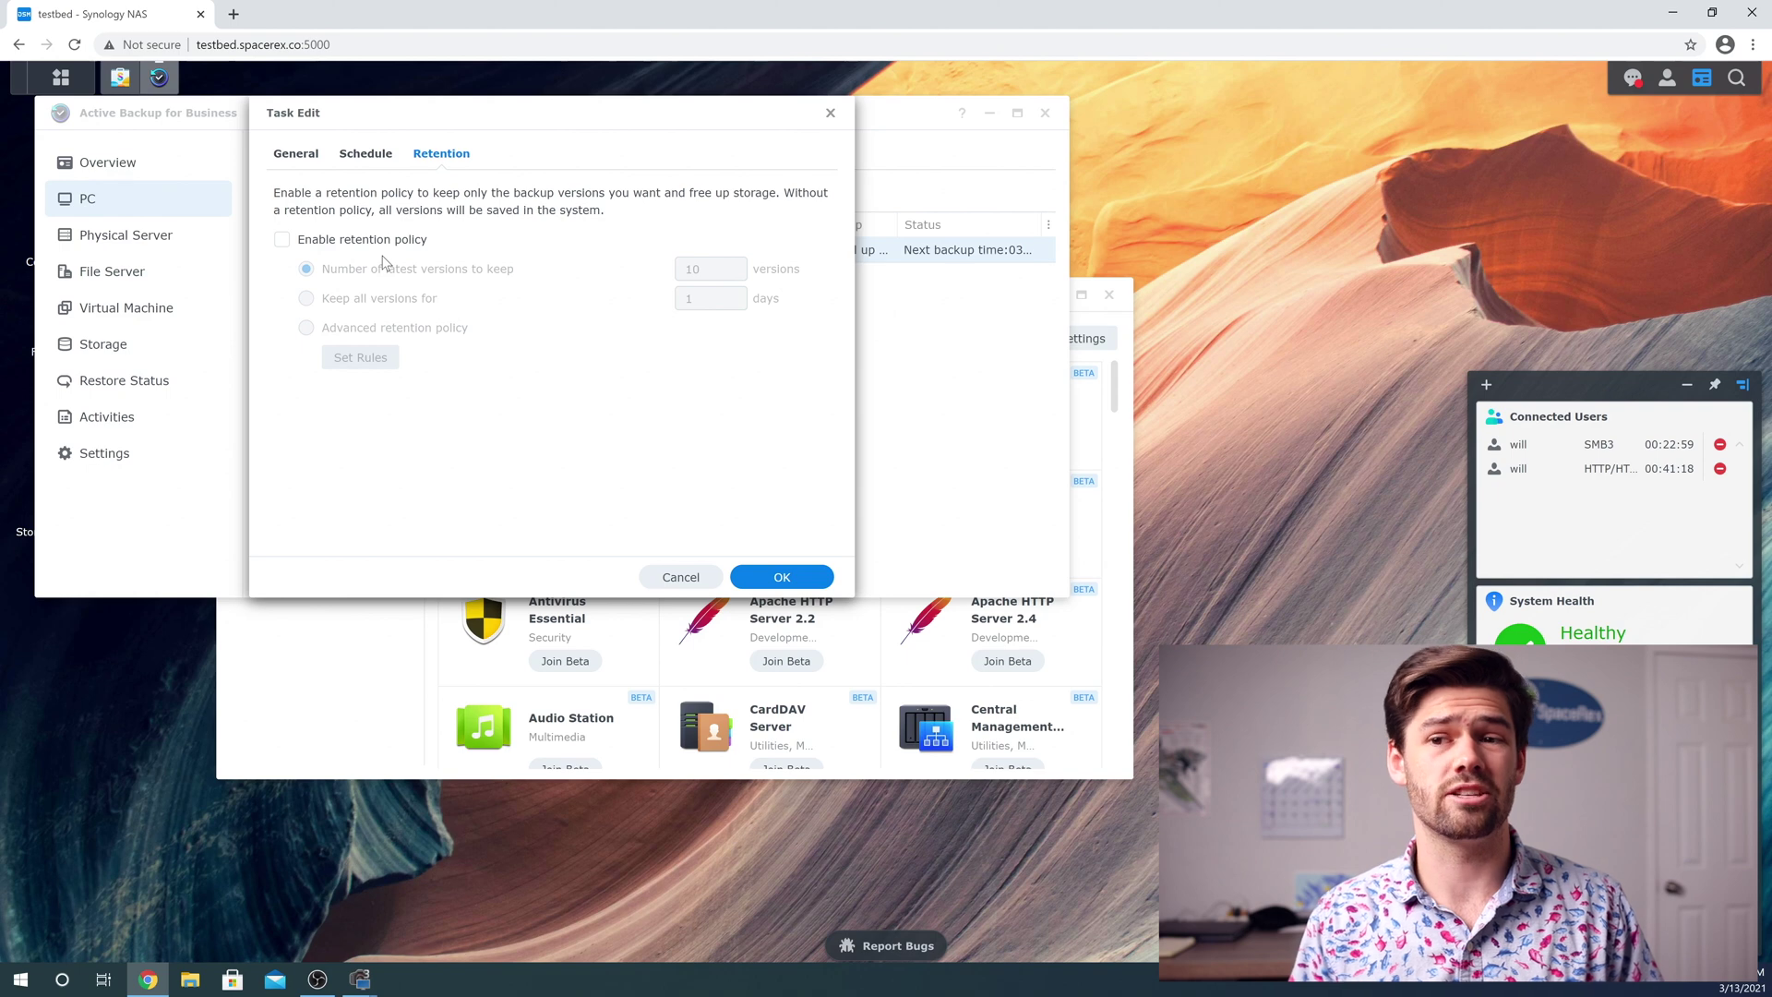
click(374, 242)
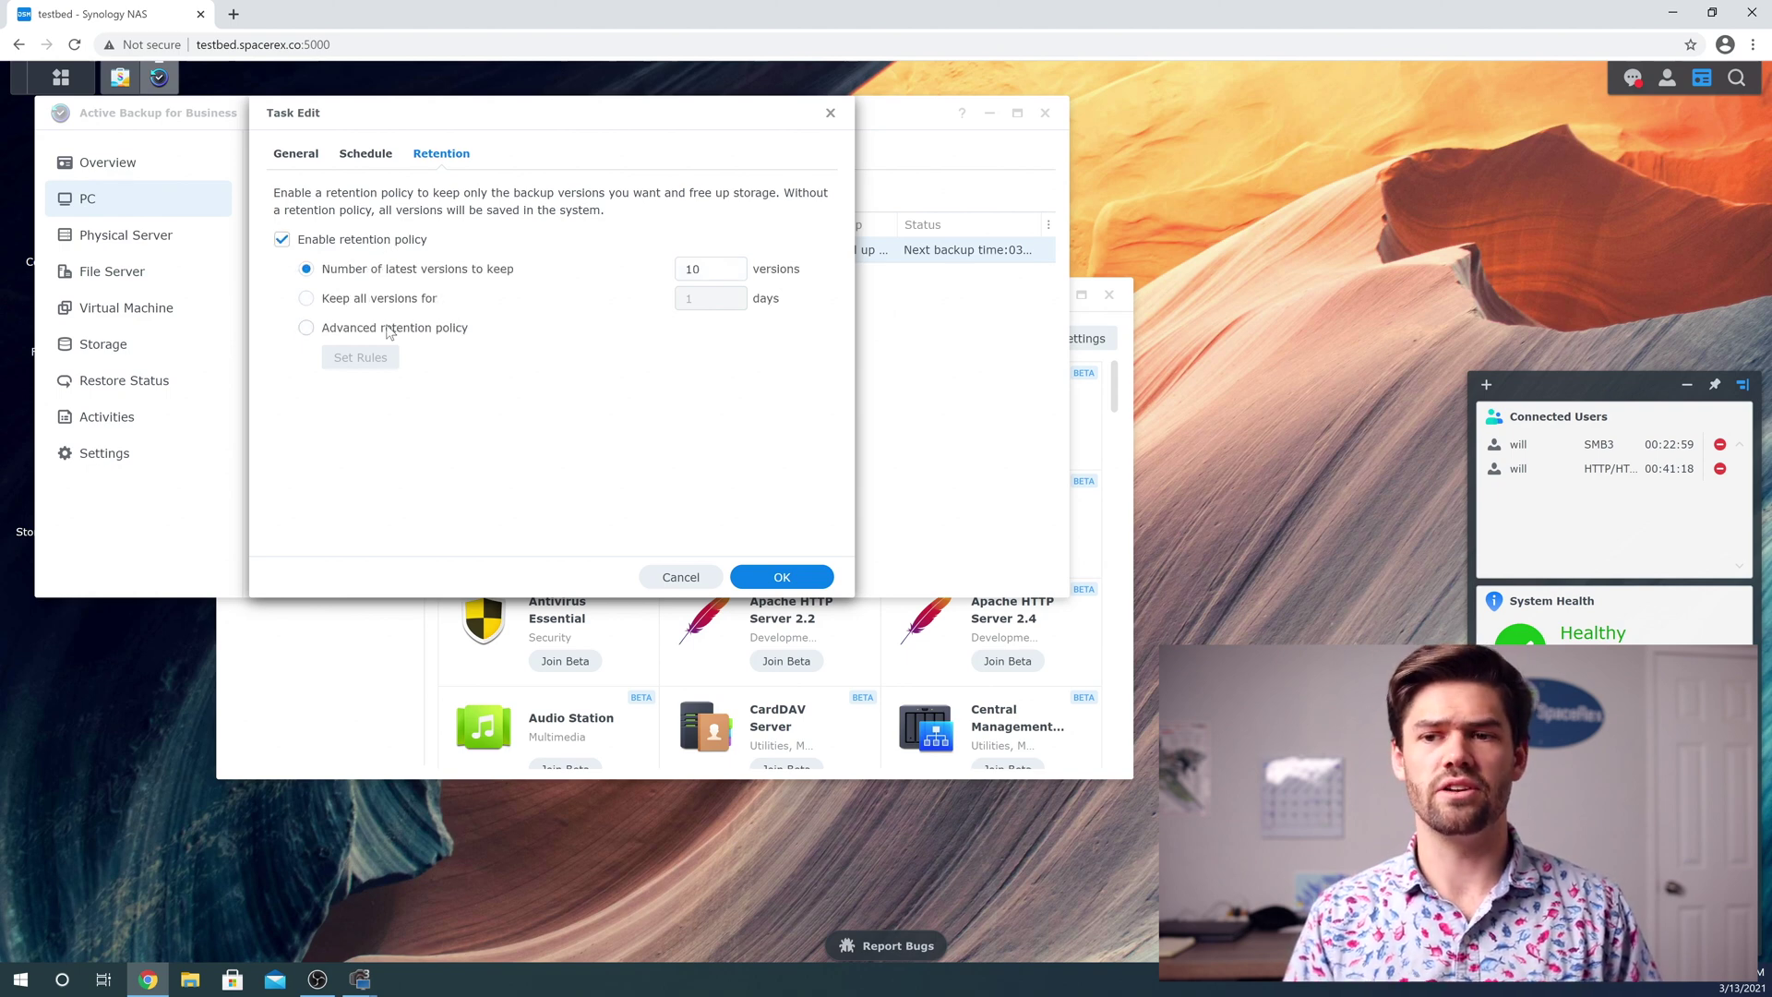
Set advanced retention rules: all versions 1 day, 7 days, 4 weeks, 12 months, no yearly
click(389, 333)
click(364, 362)
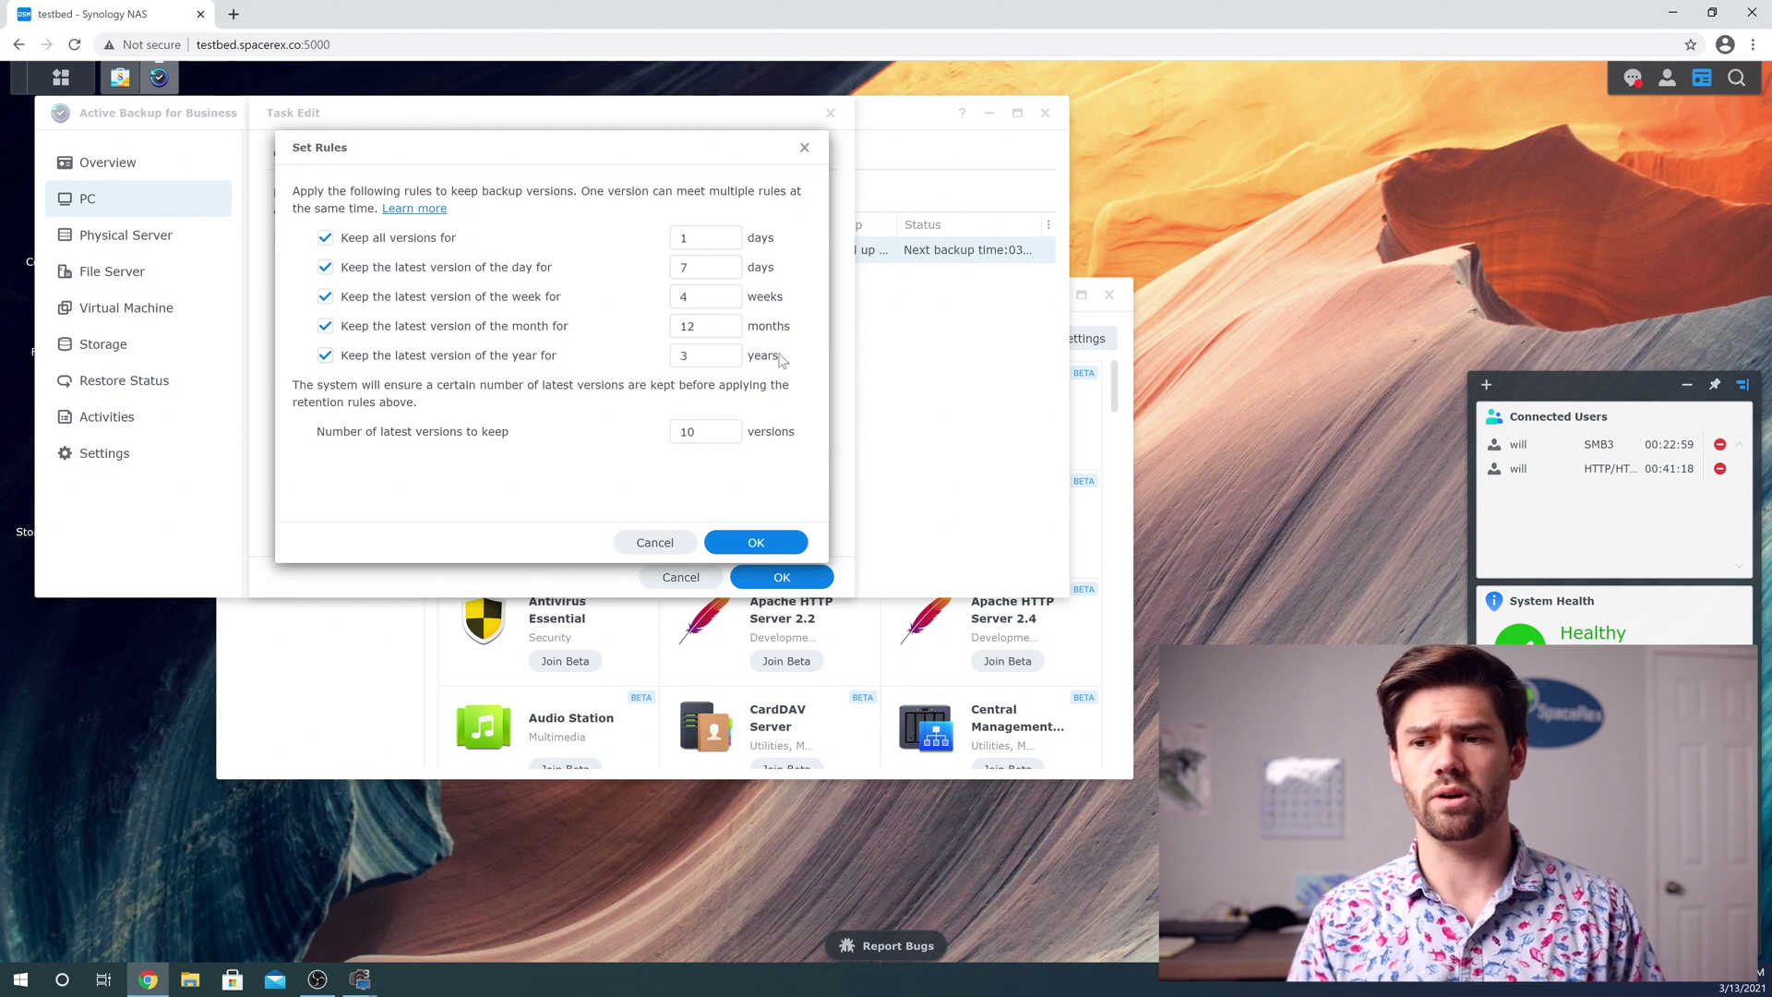
click(608, 362)
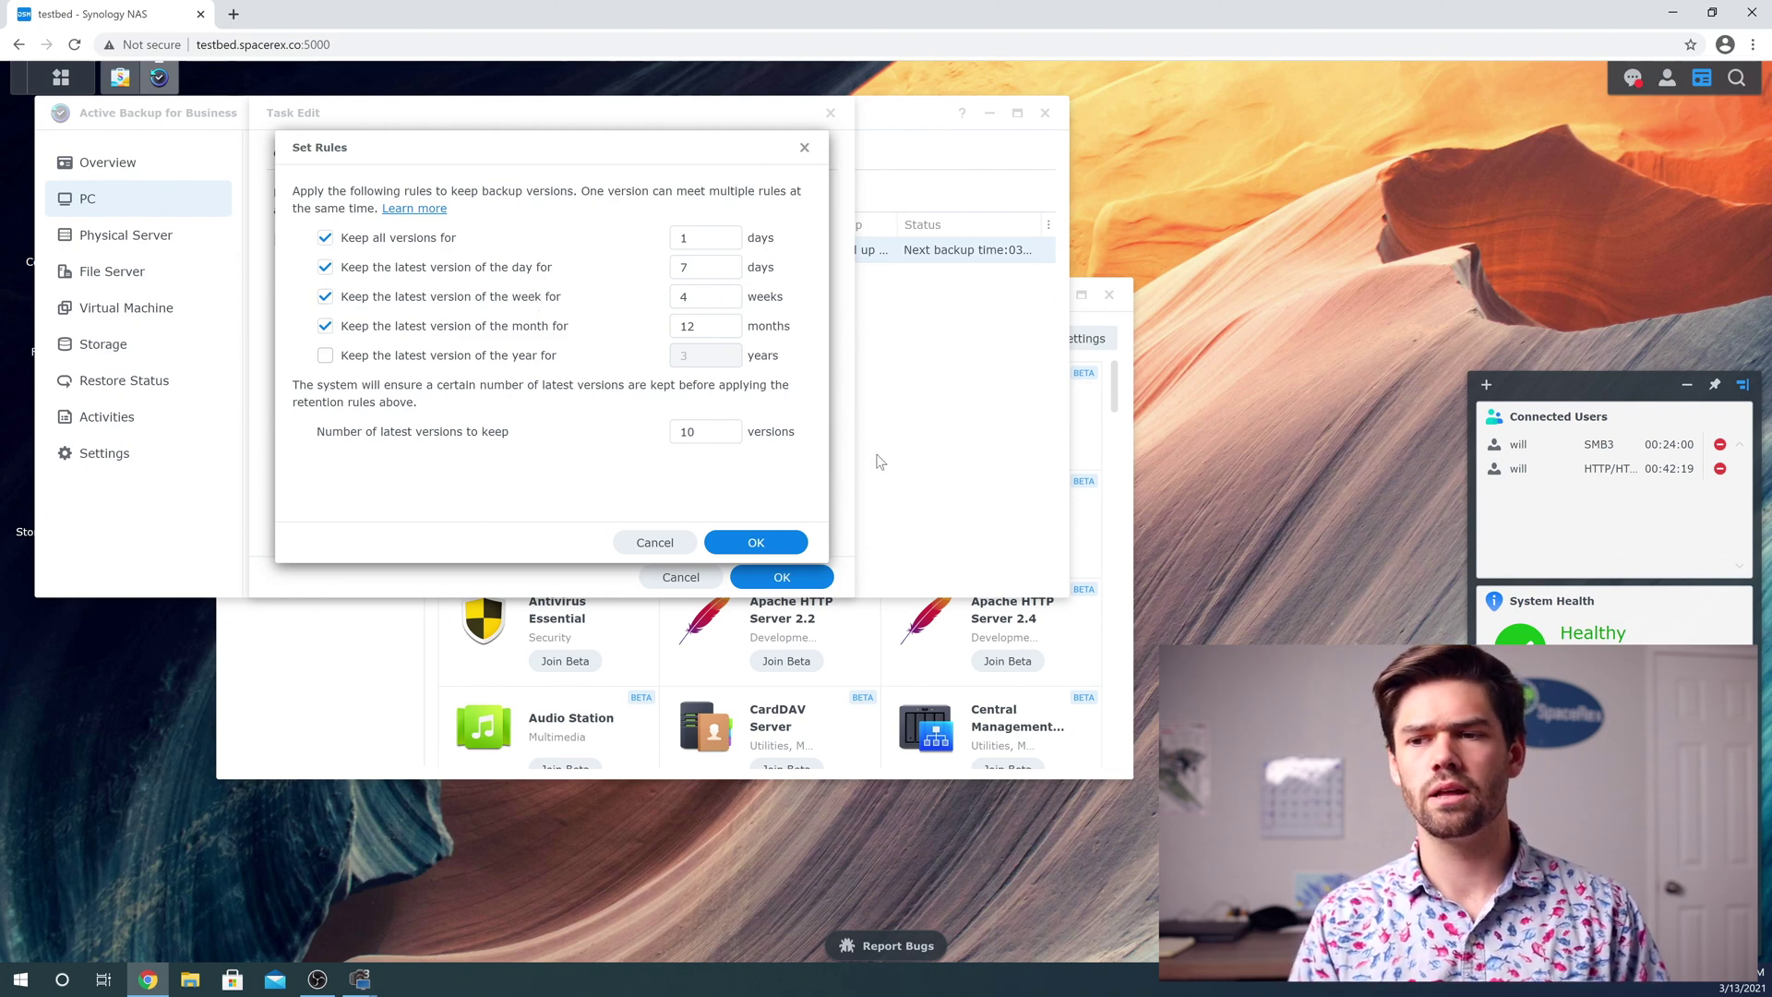
click(755, 542)
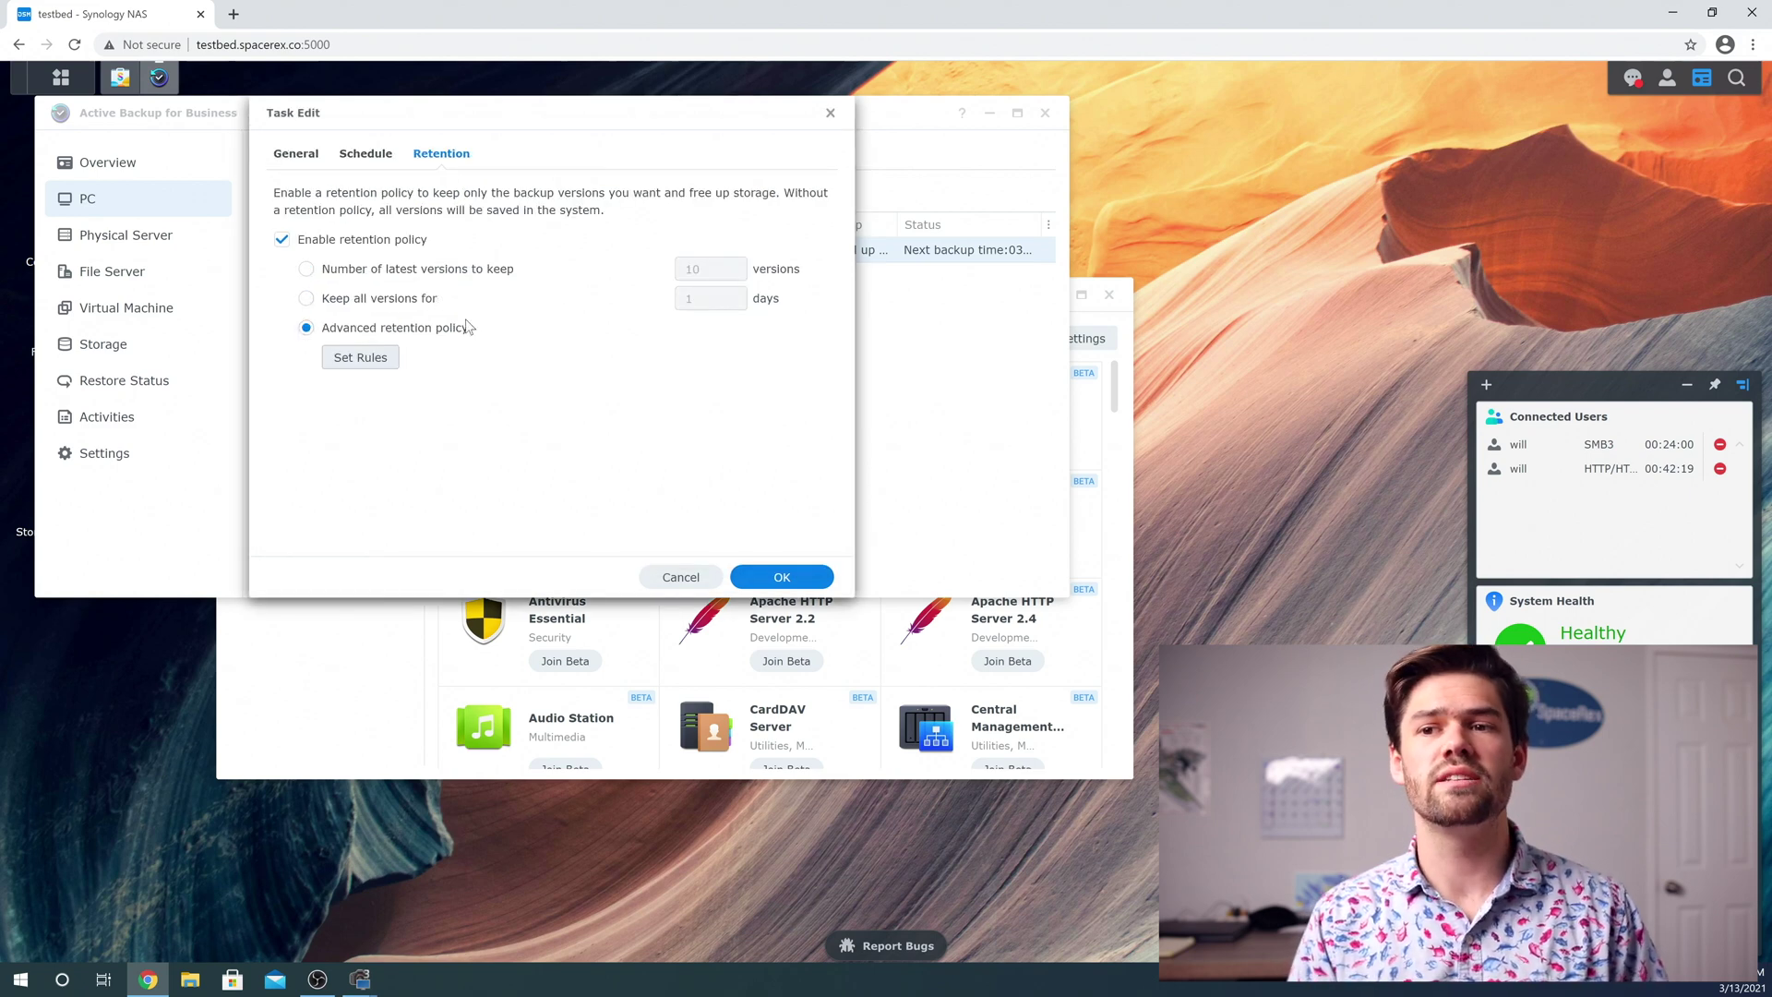
Review the General settings of the will-Default task and save the edits with OK
click(295, 153)
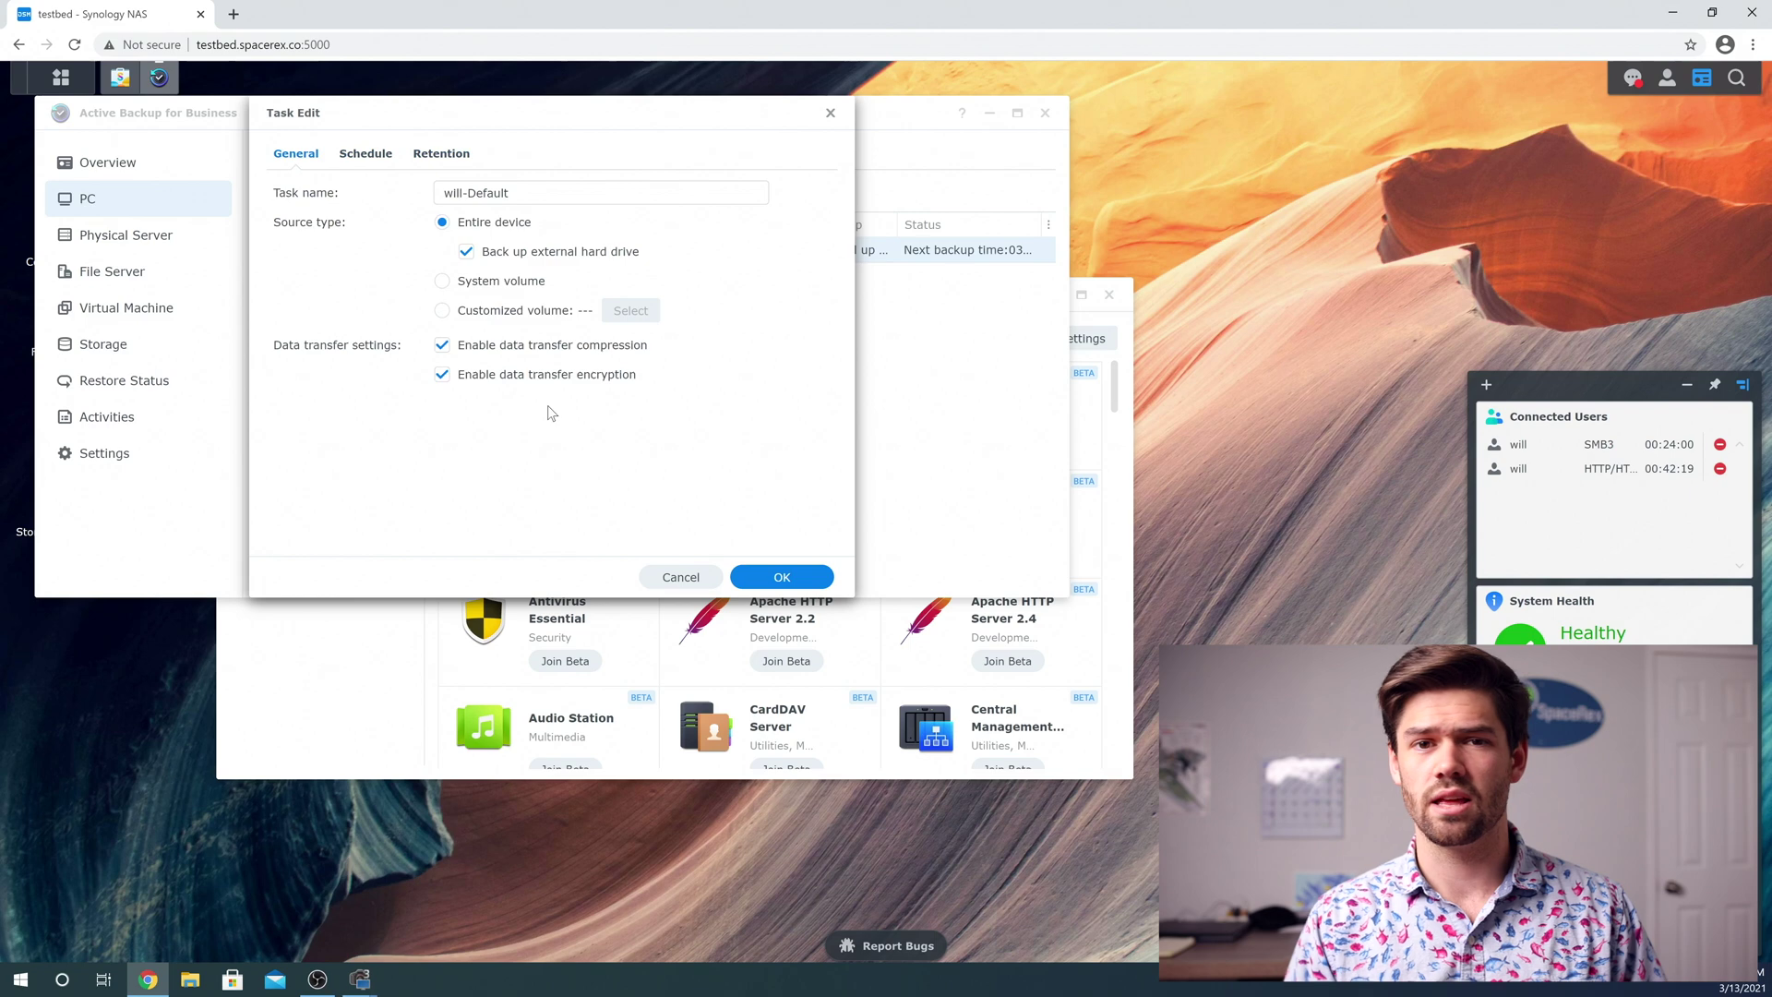
click(781, 576)
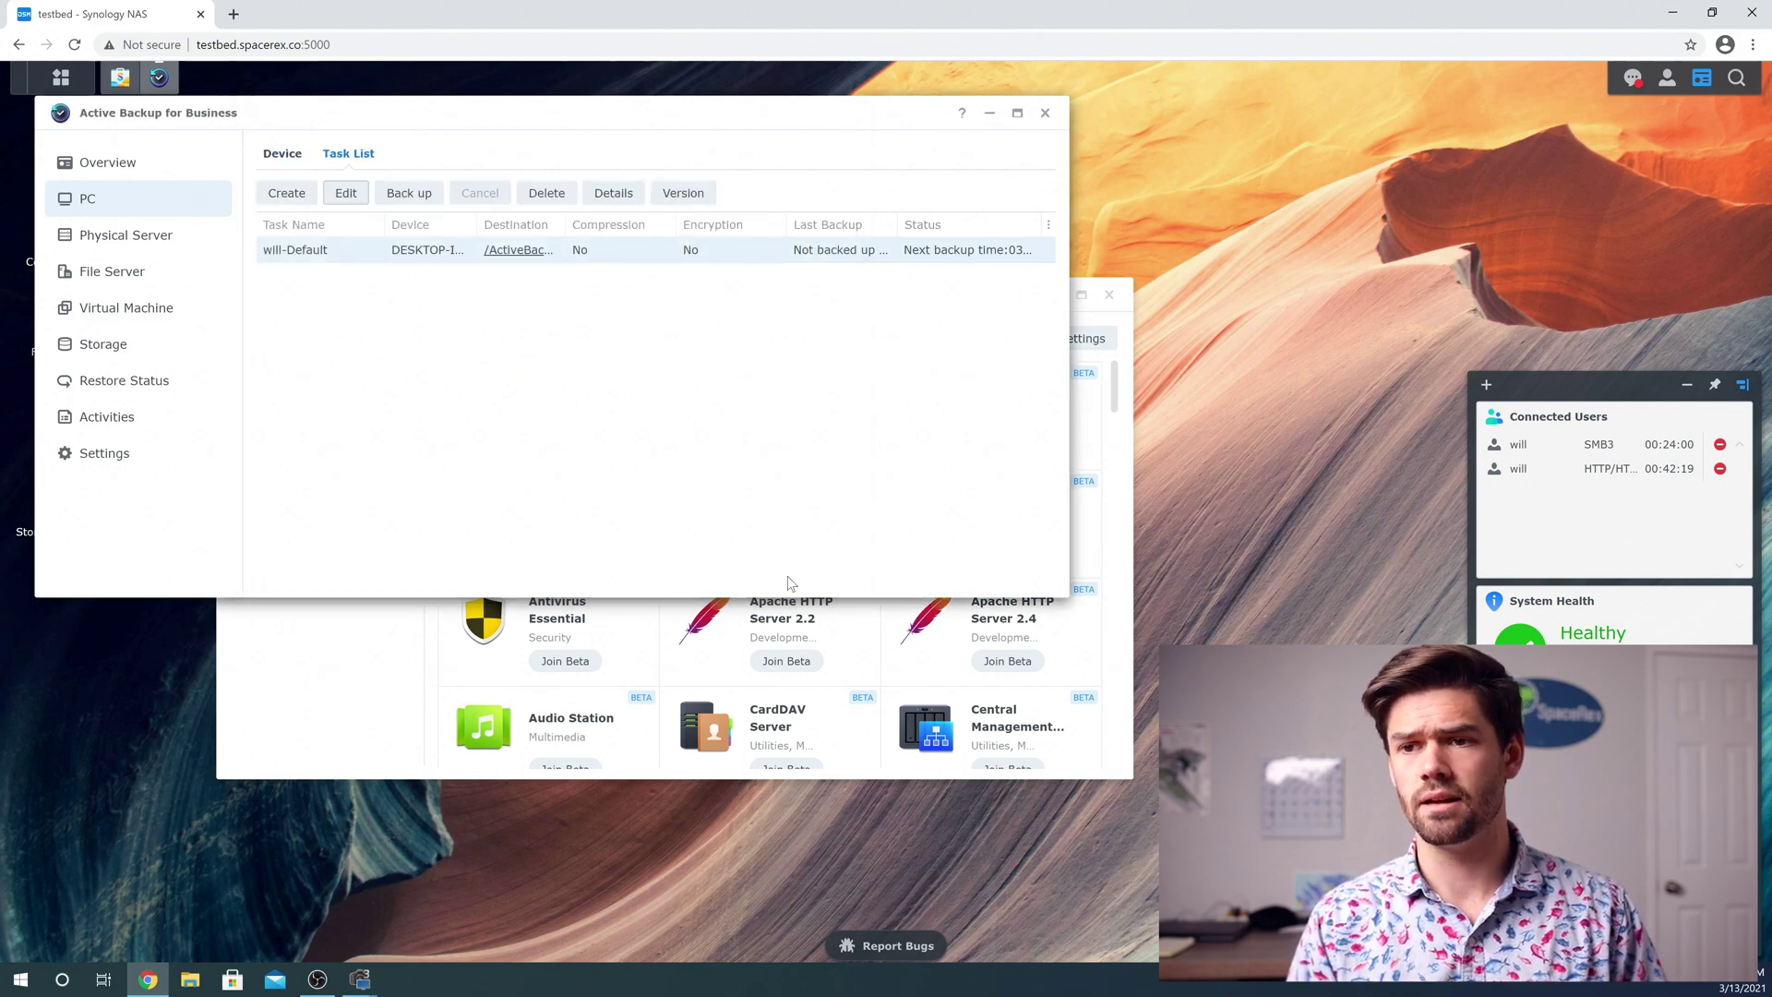
Run the will-Default PC backup immediately and let it finish successfully
click(409, 193)
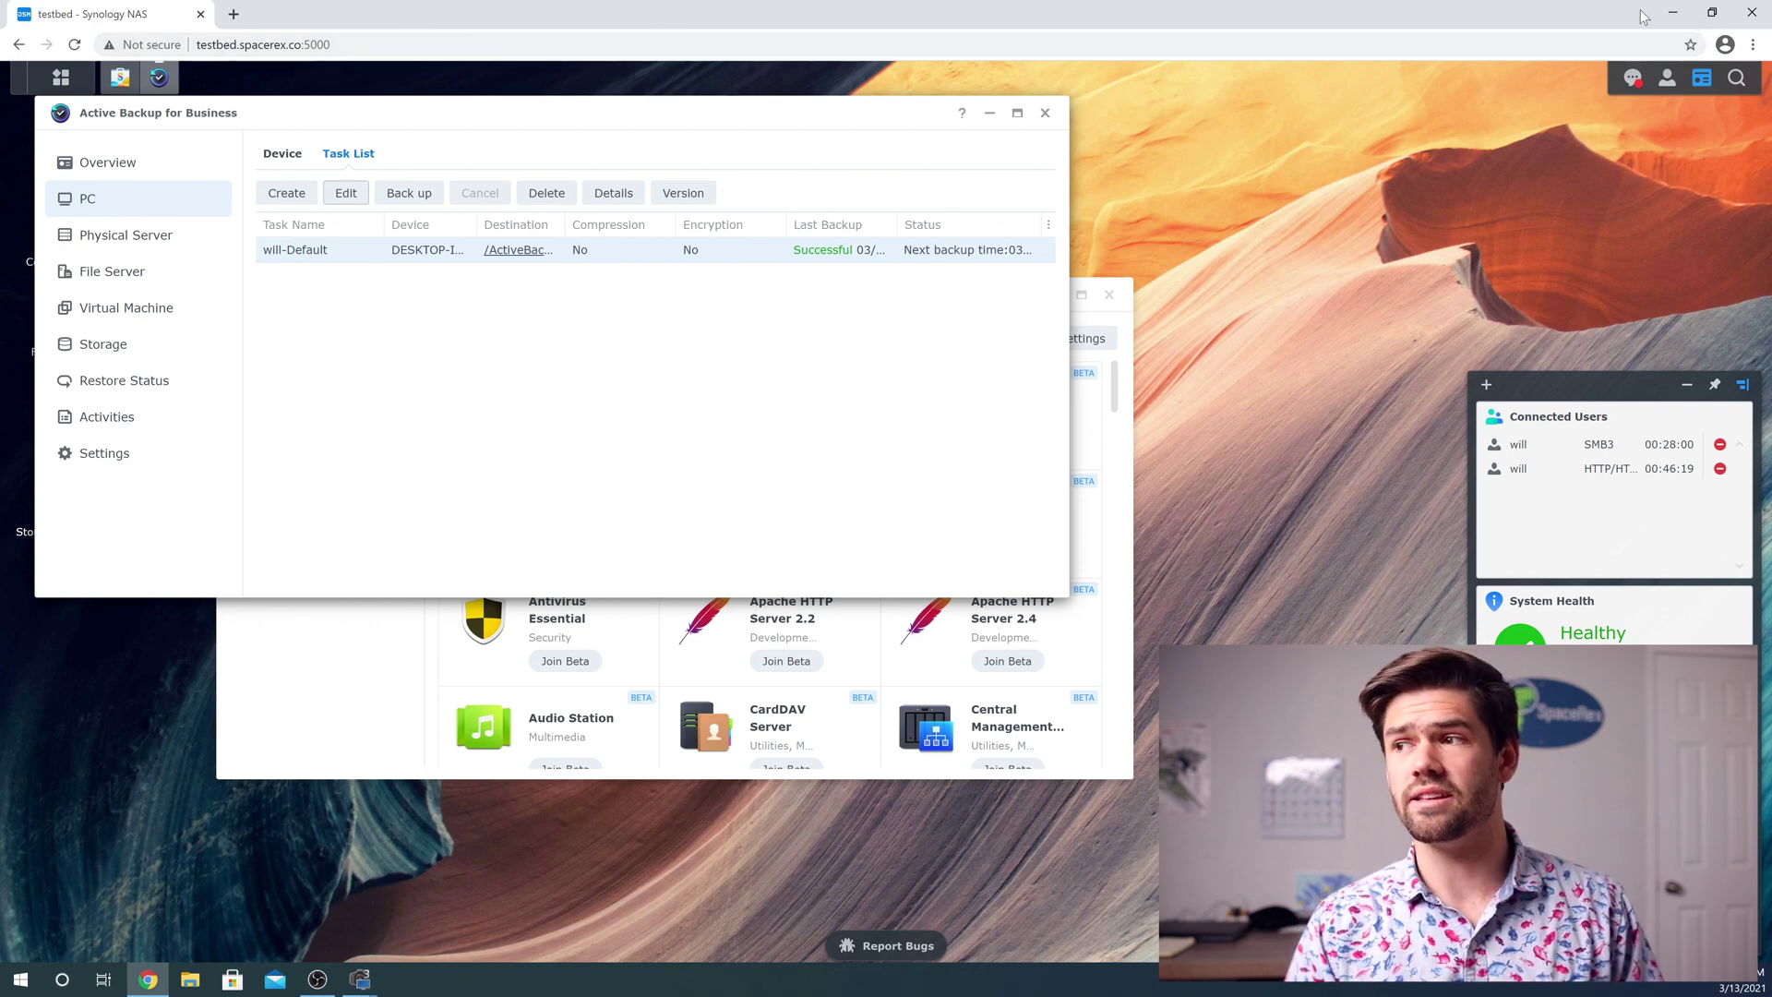
Create a new text document named test on the desktop
click(1680, 16)
right_click(622, 281)
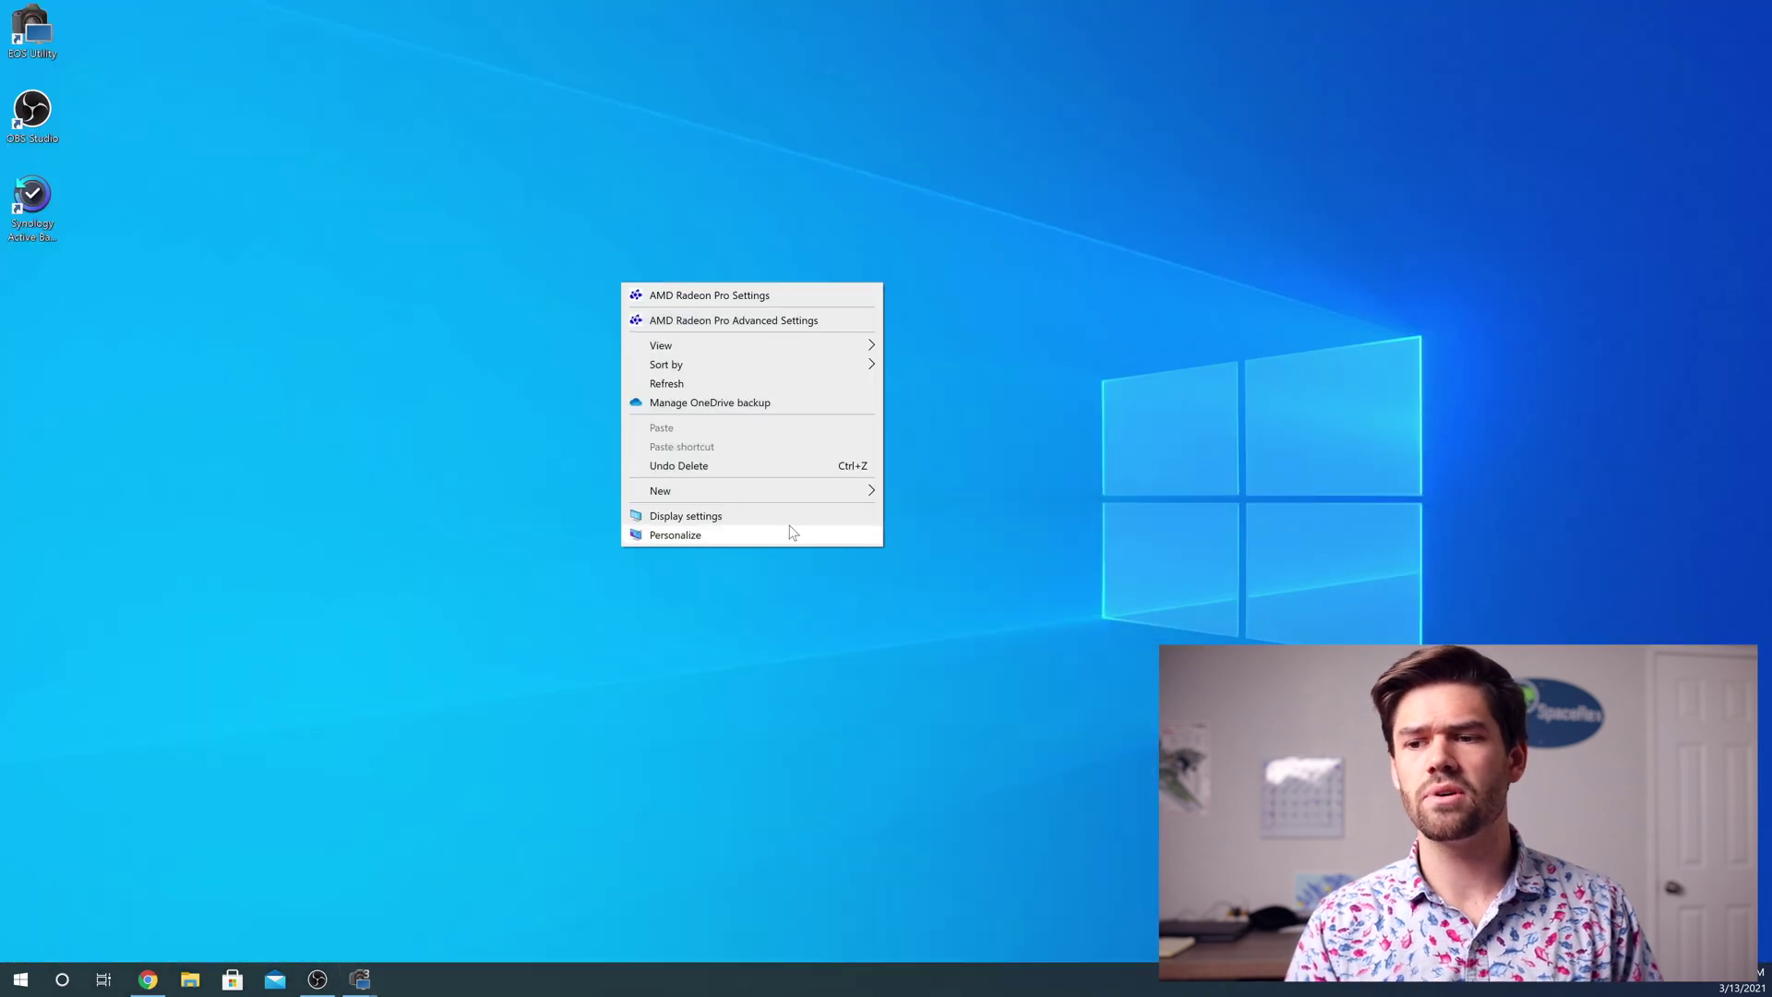
mouse_move(755, 500)
click(950, 574)
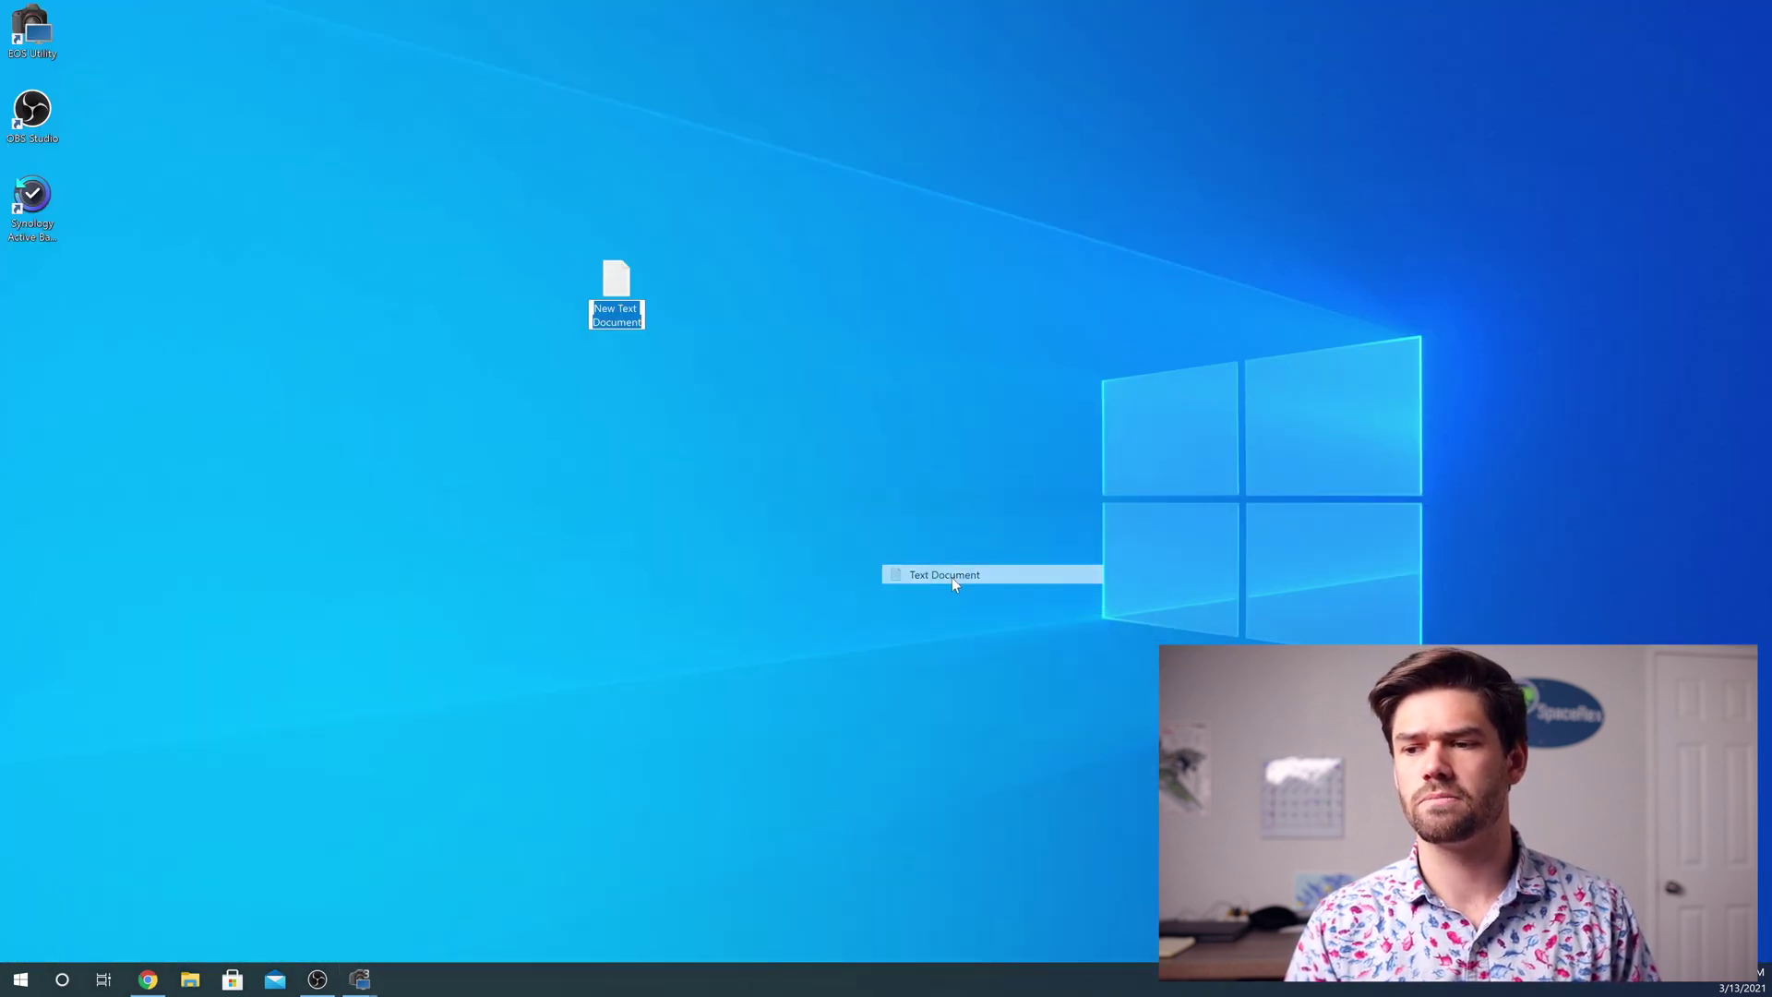
text(test)
key(Return)
Write 'This is a test' into test.txt and save it when closing Notepad
double_click(637, 289)
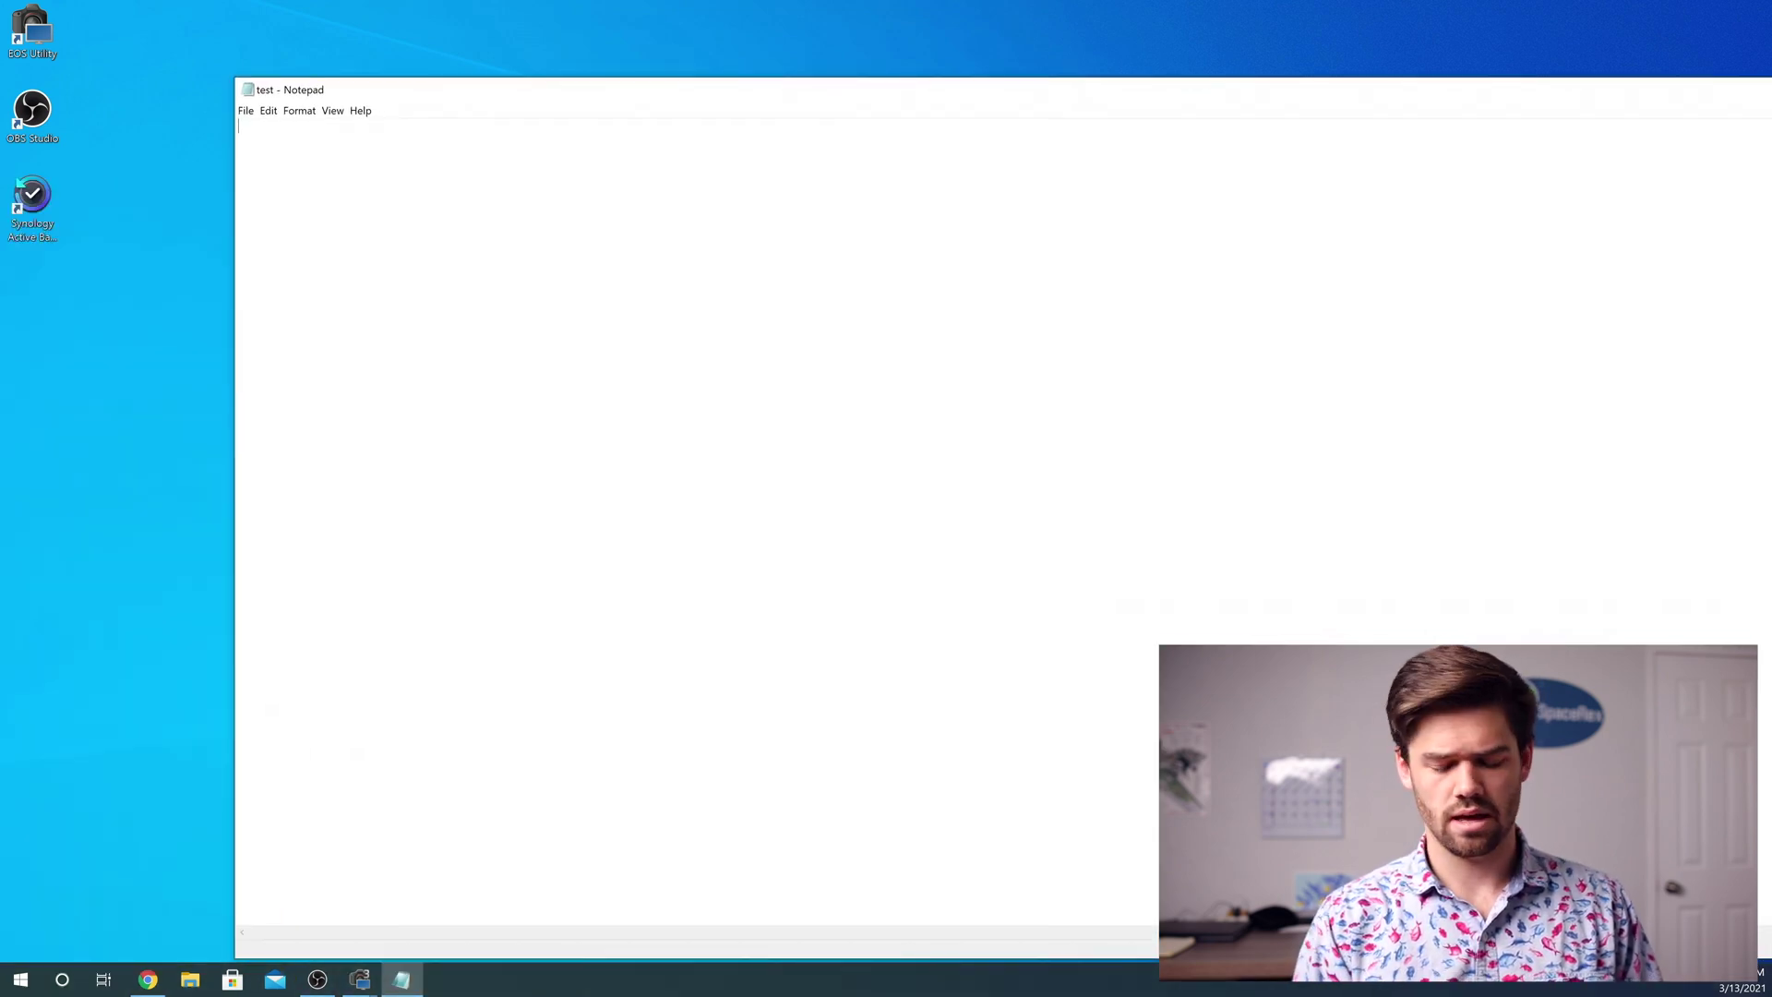
text(This is a )
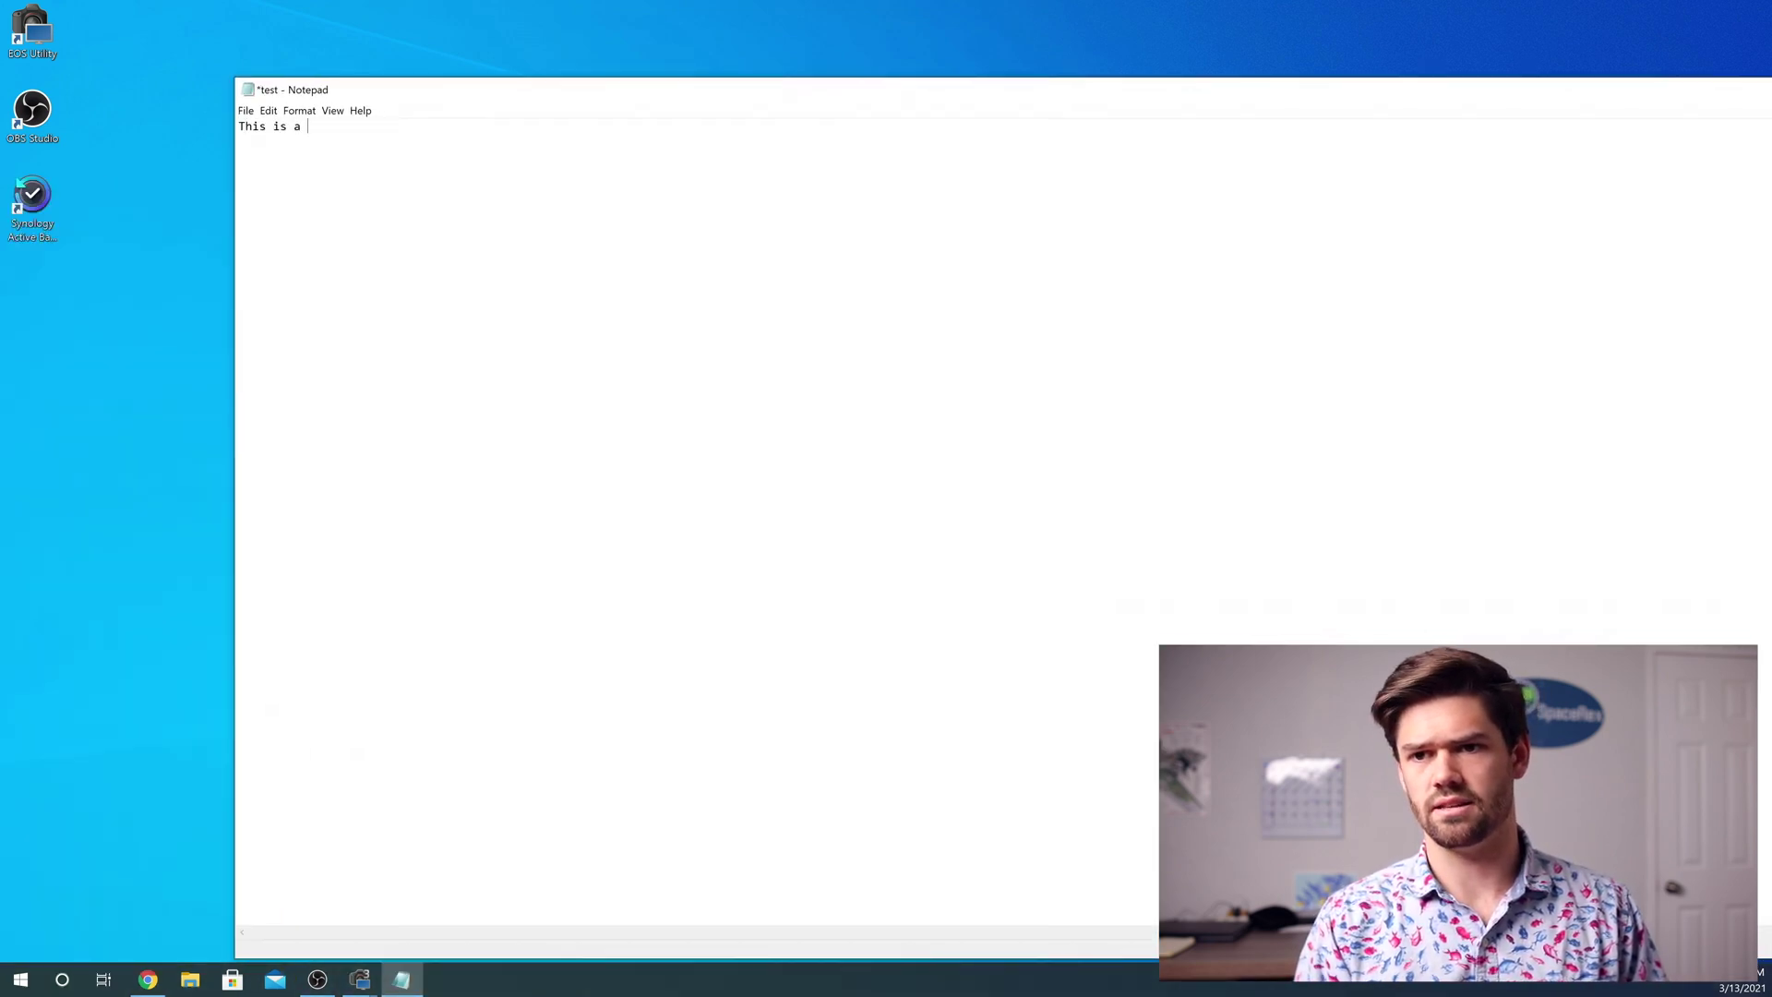
text(test)
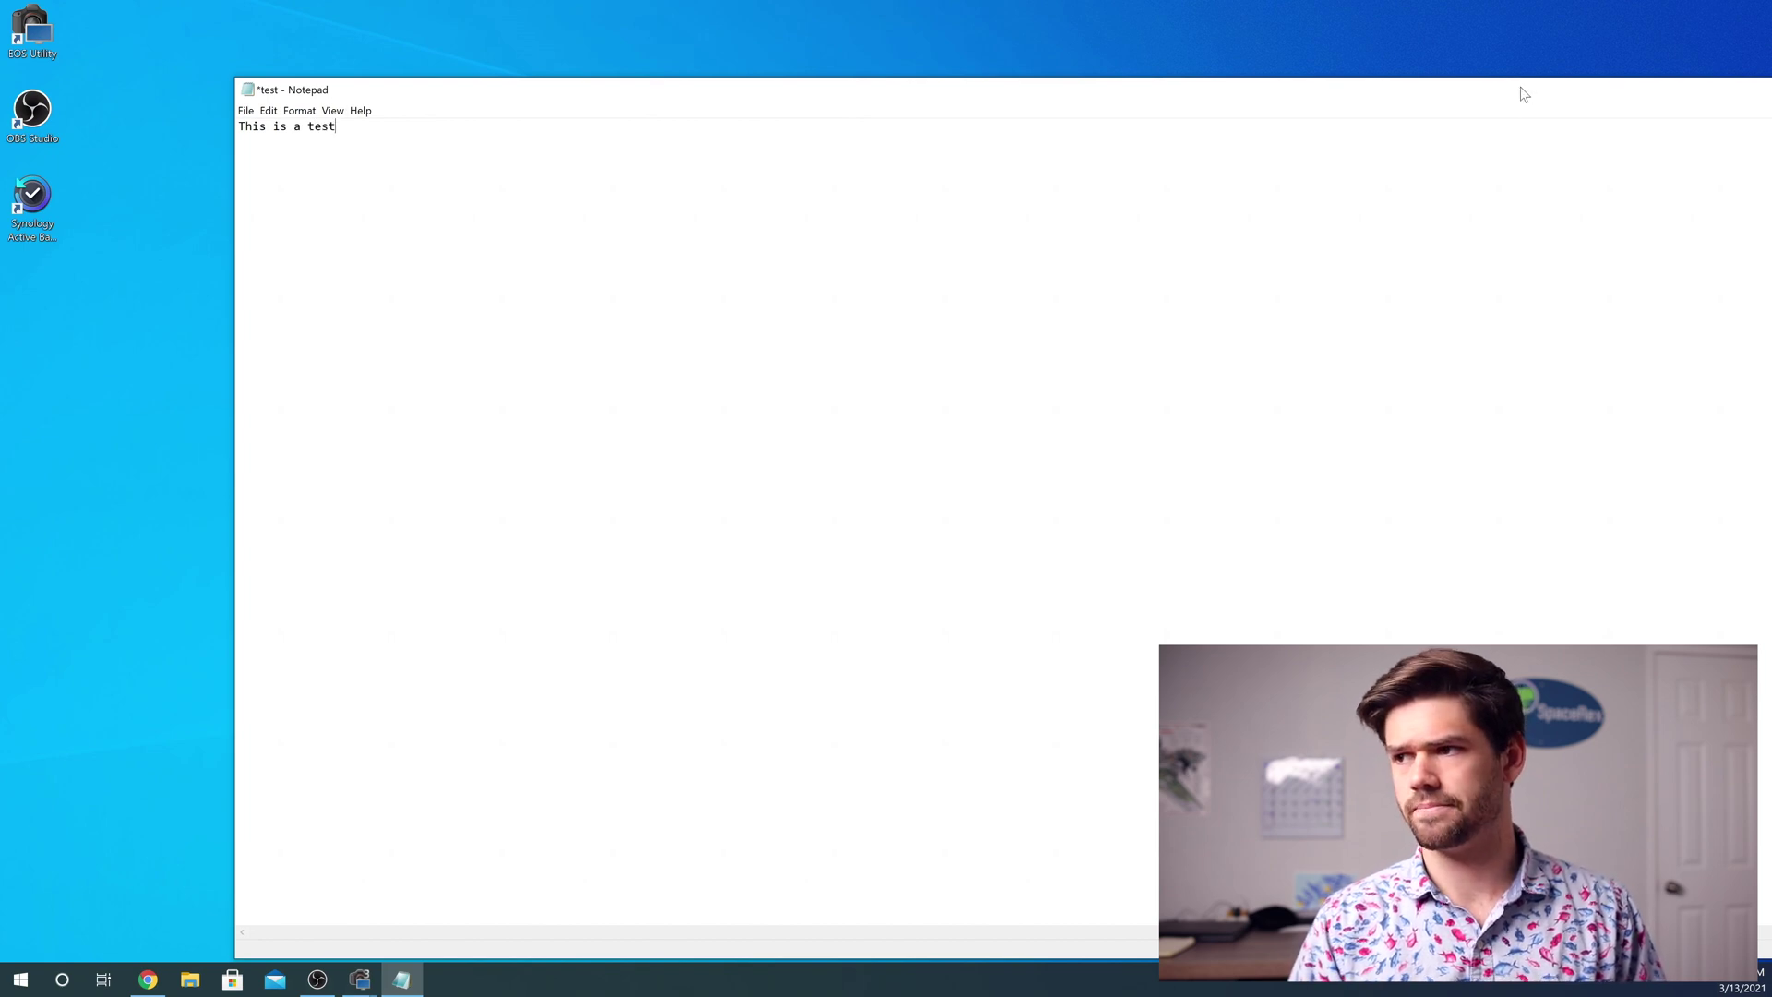
drag(1521, 88, 1230, 121)
click(1572, 122)
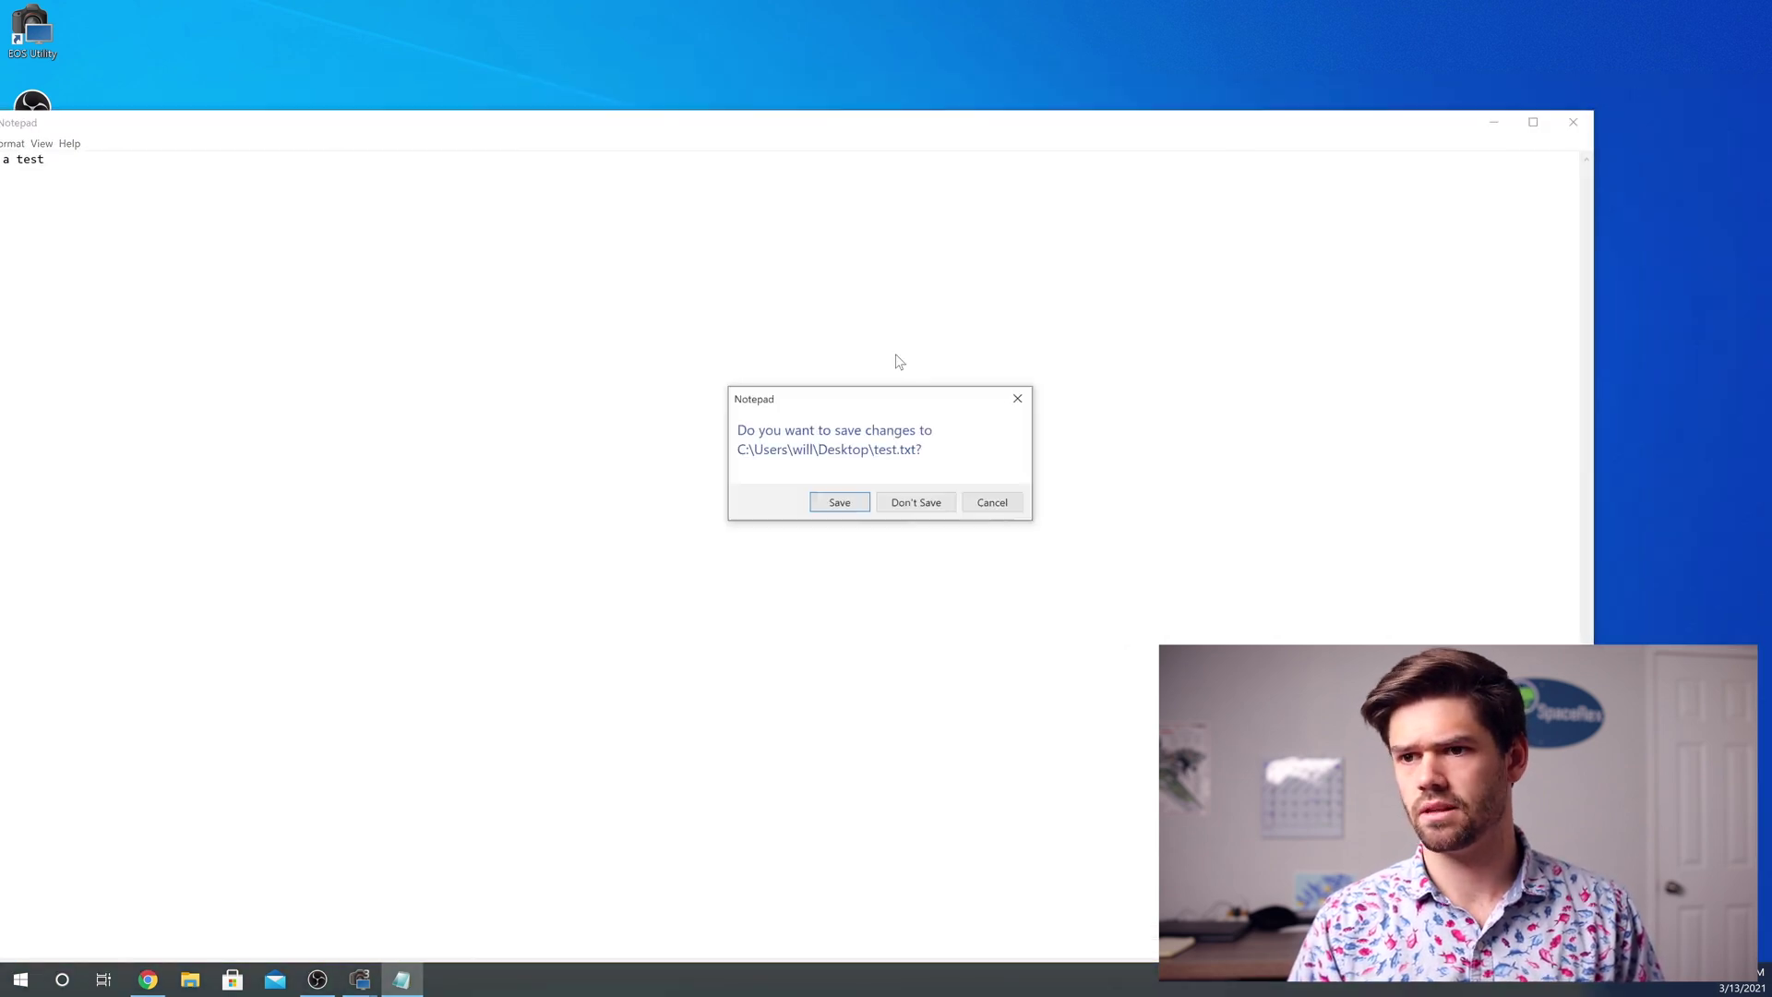
click(843, 499)
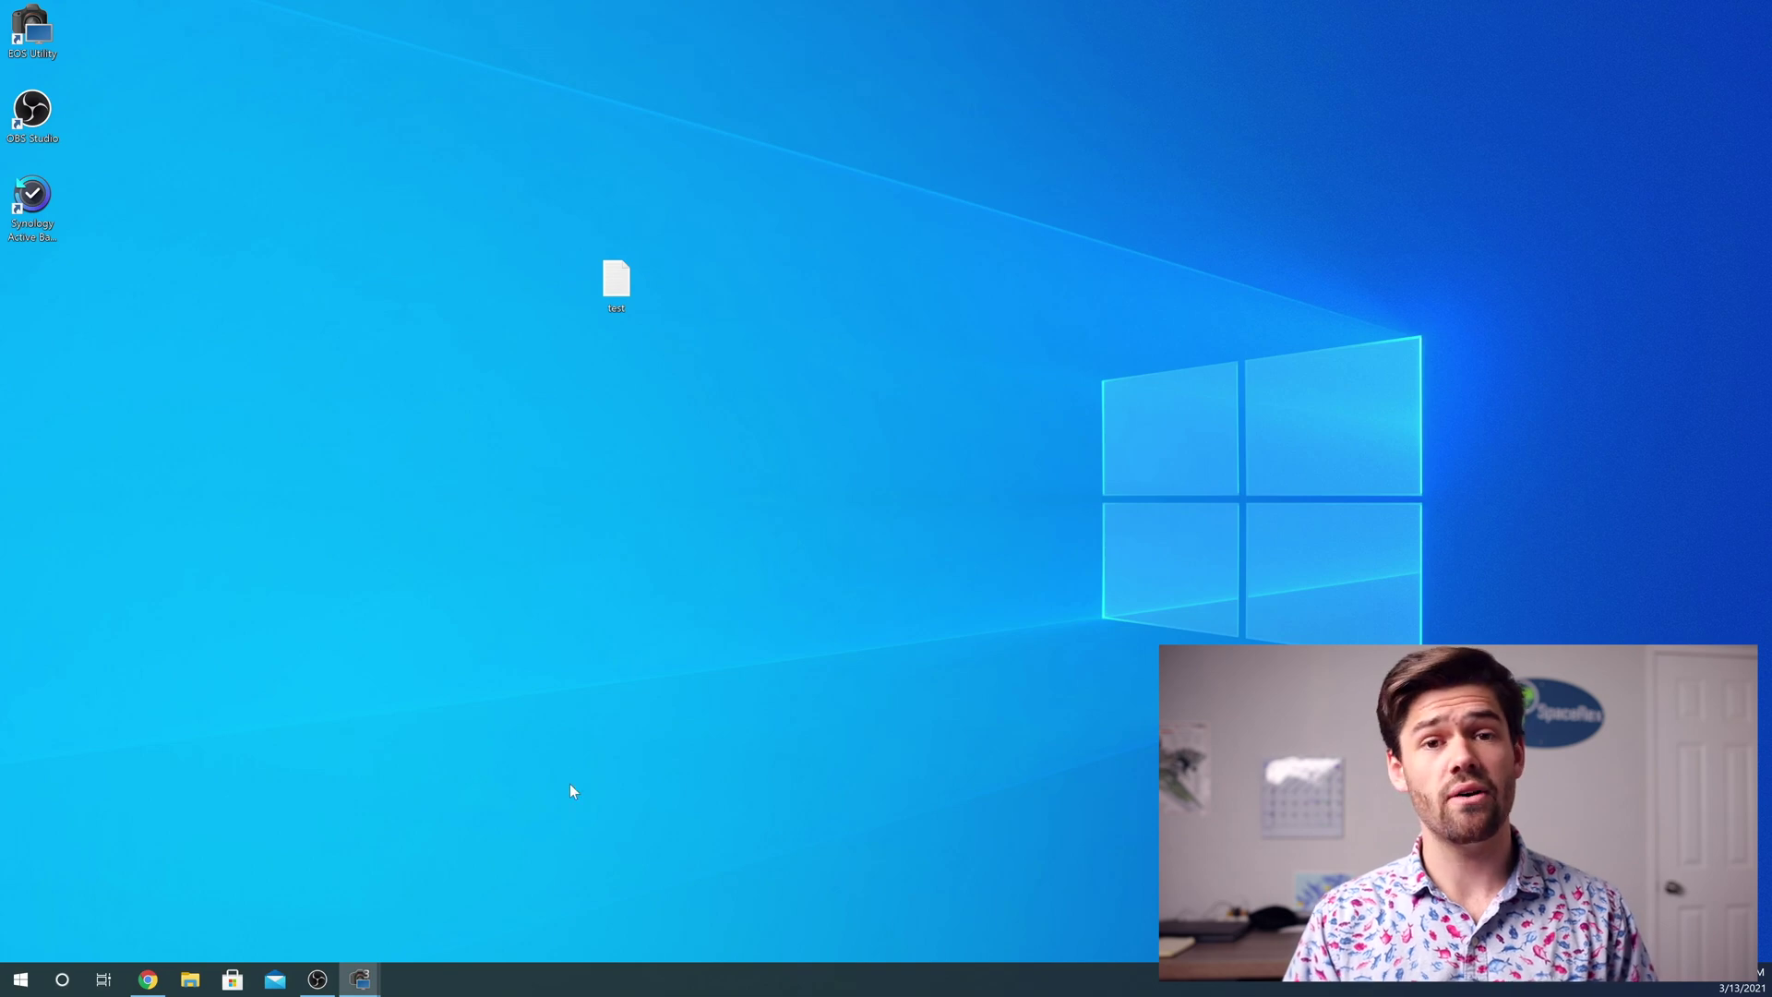
click(152, 980)
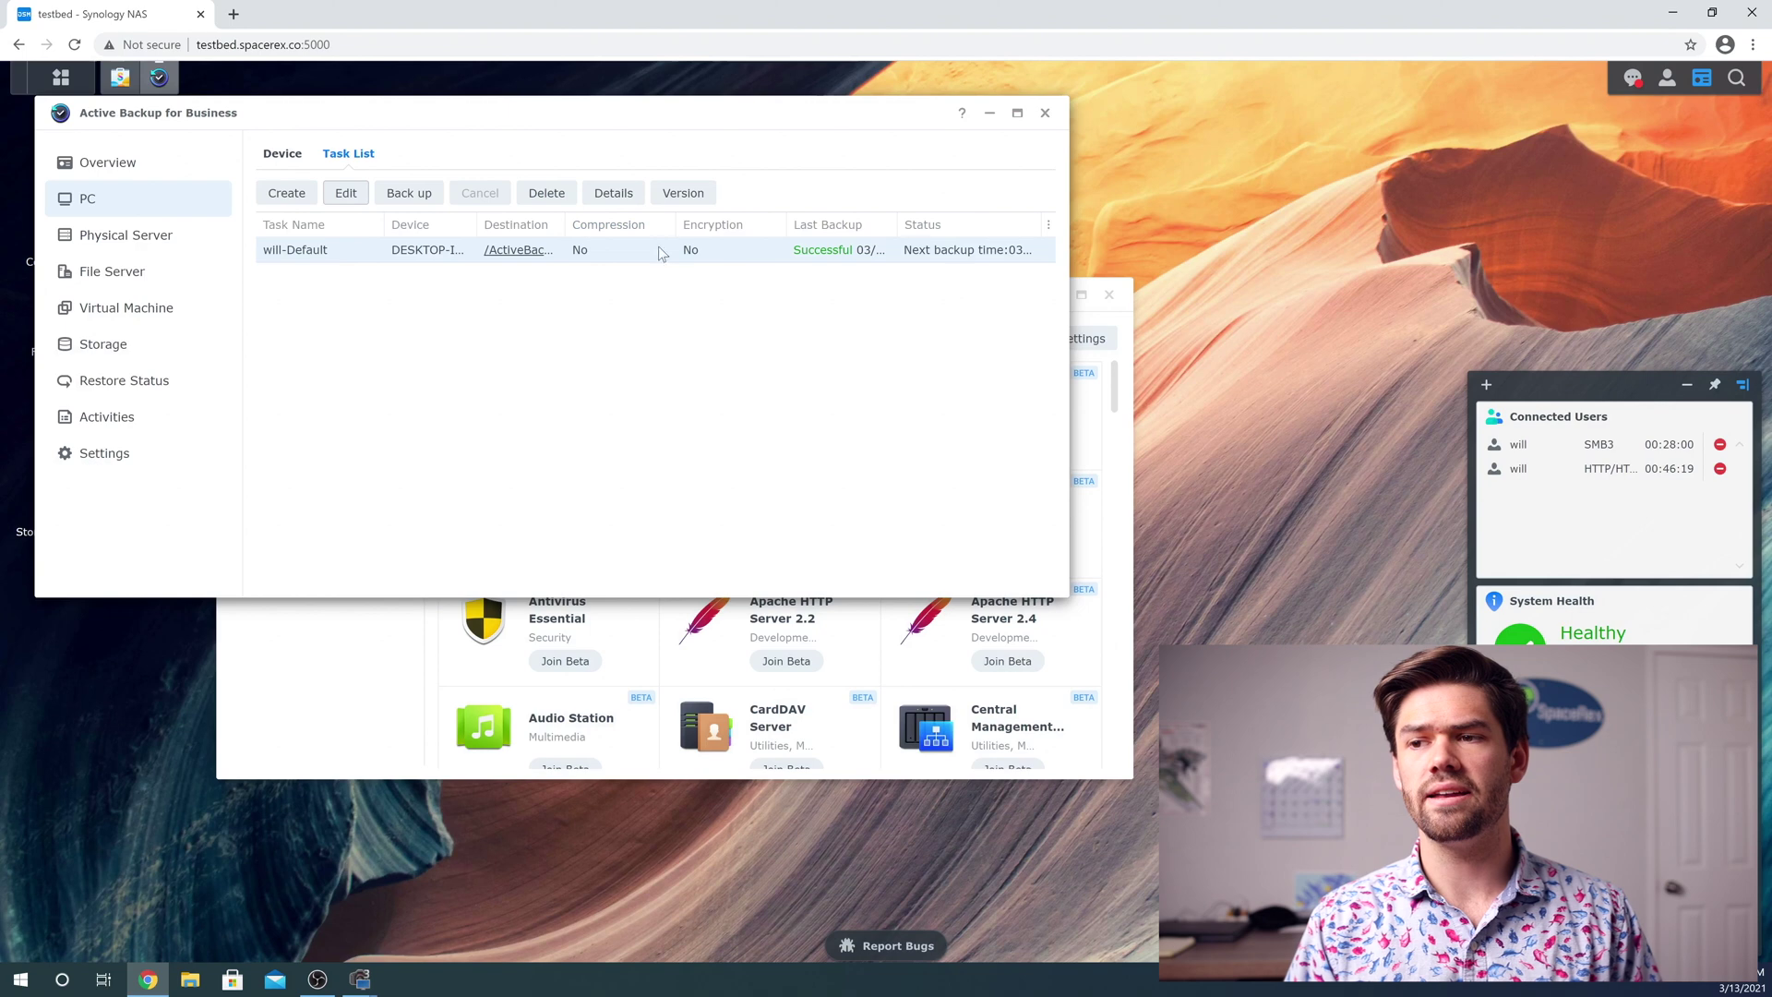
Run the will-Default backup again so it captures the new test.txt
click(409, 192)
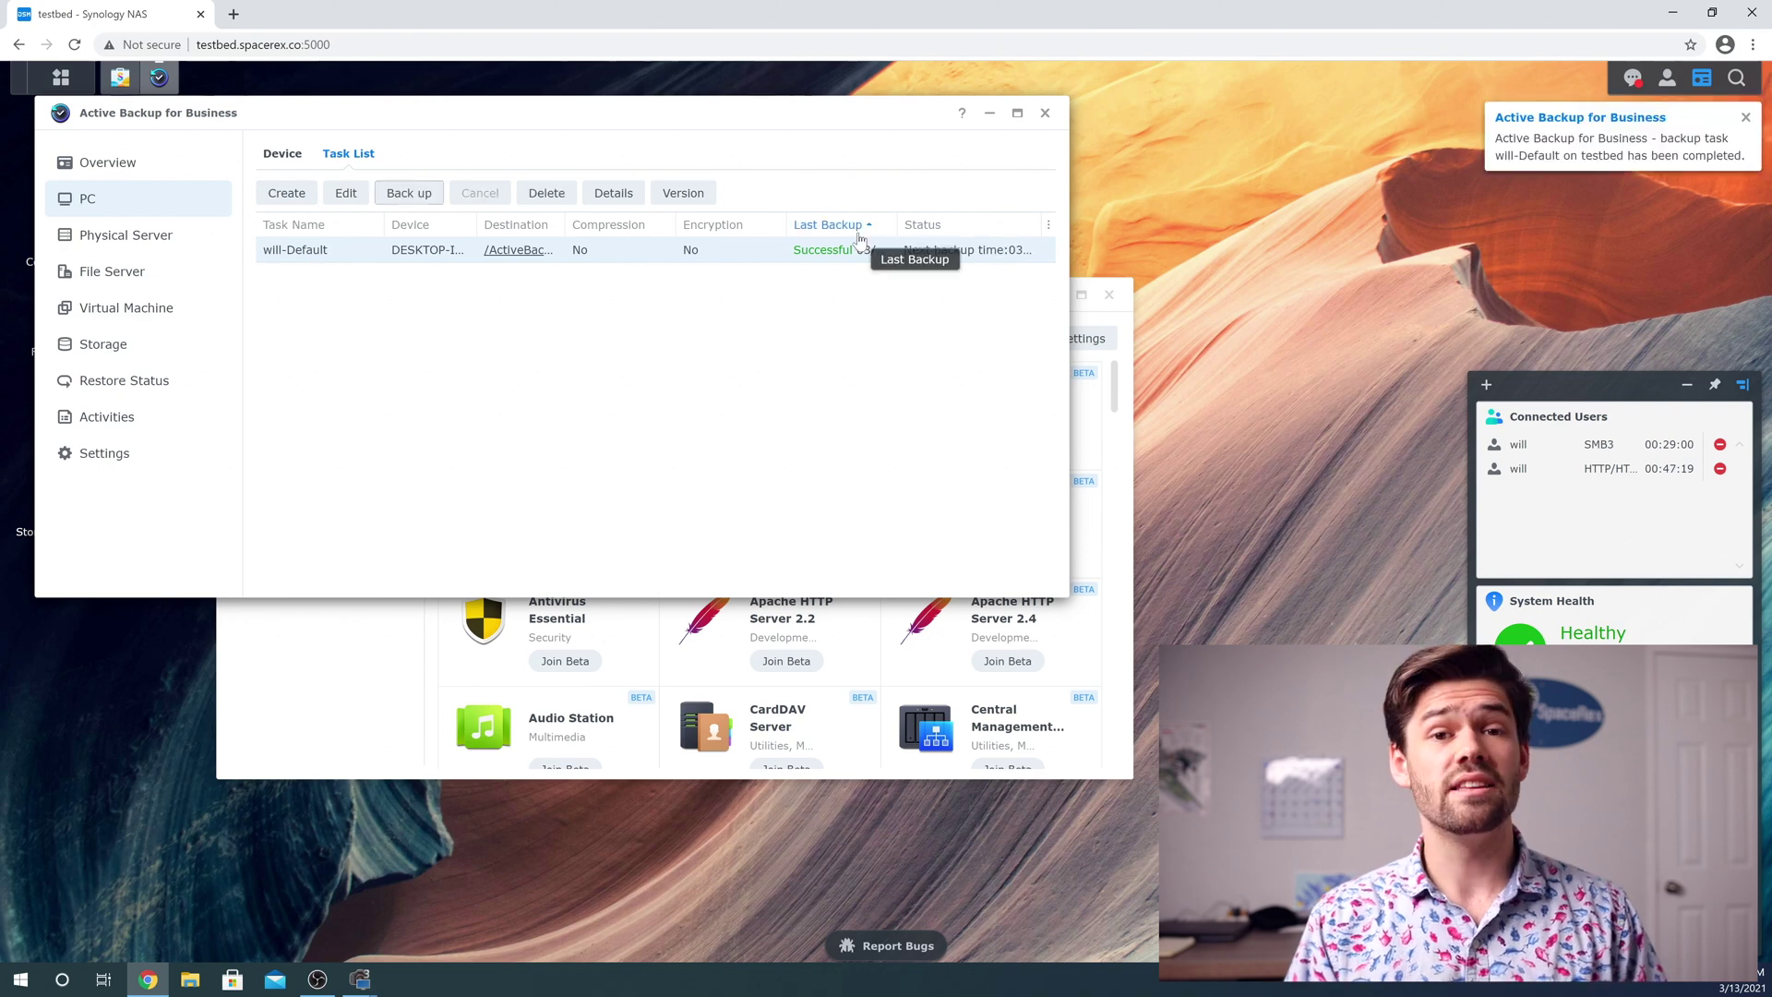
click(1673, 13)
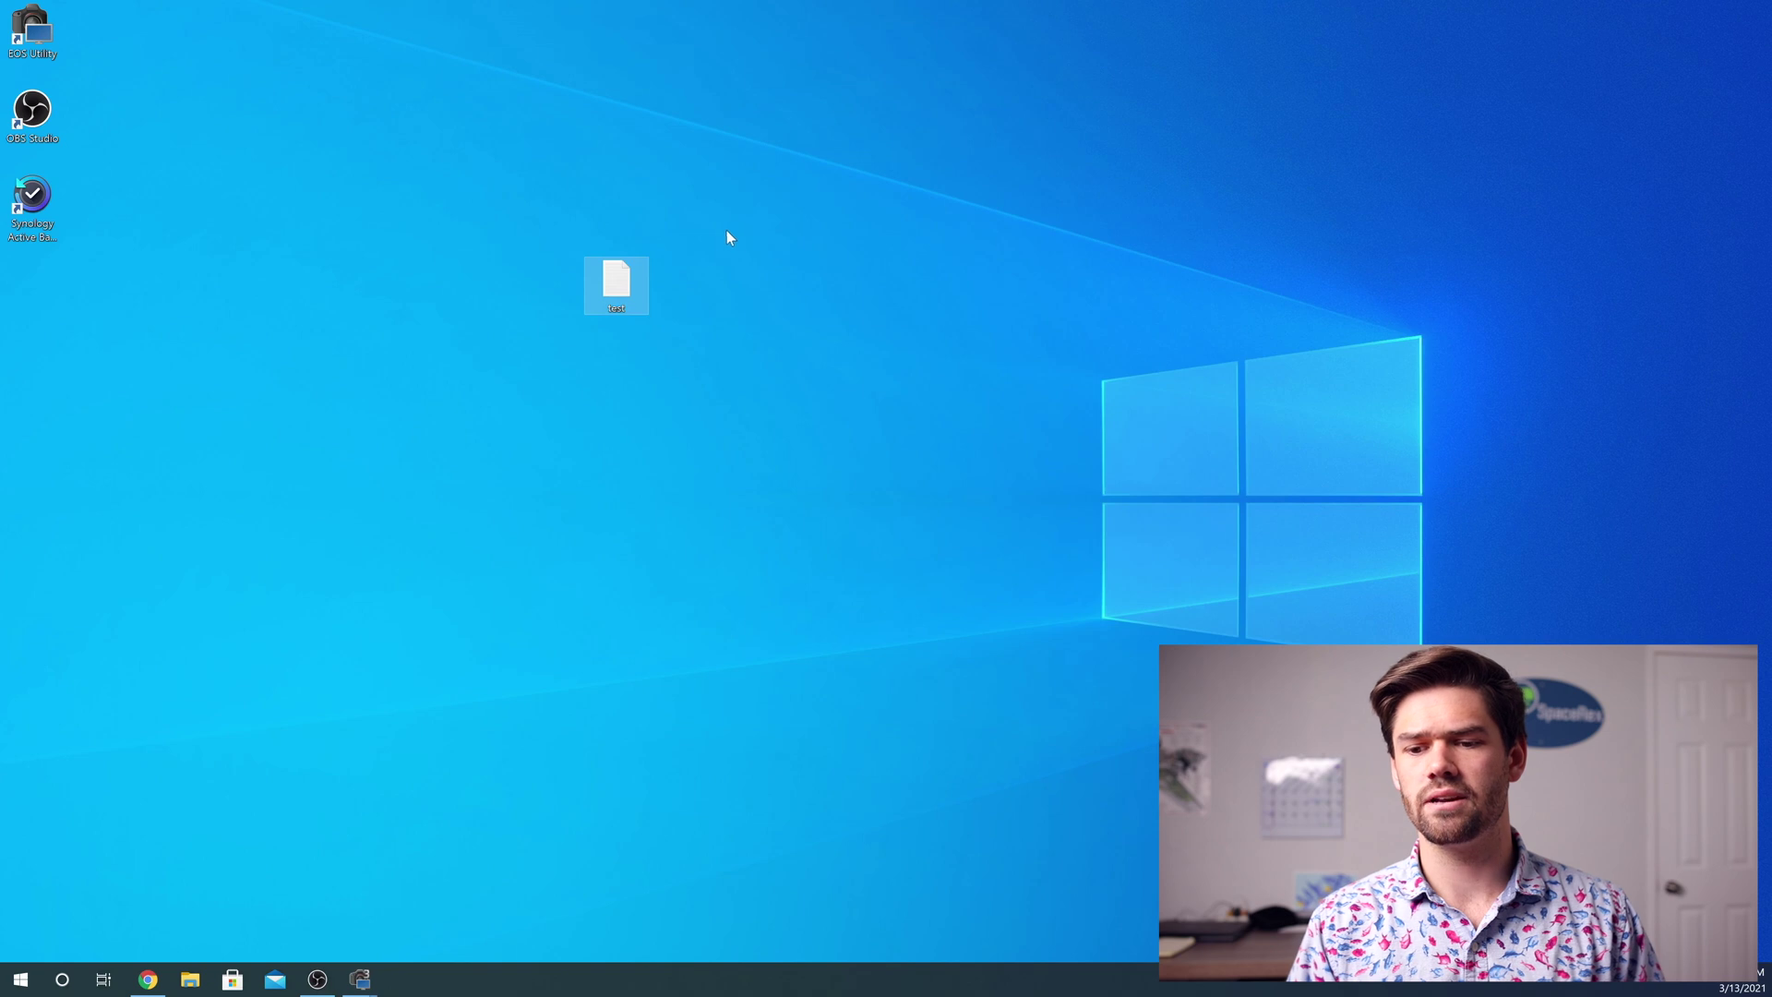
Add the line 'This is a mod to the file' to test.txt, save it, and close Notepad
double_click(624, 286)
key(Return)
key(Return)
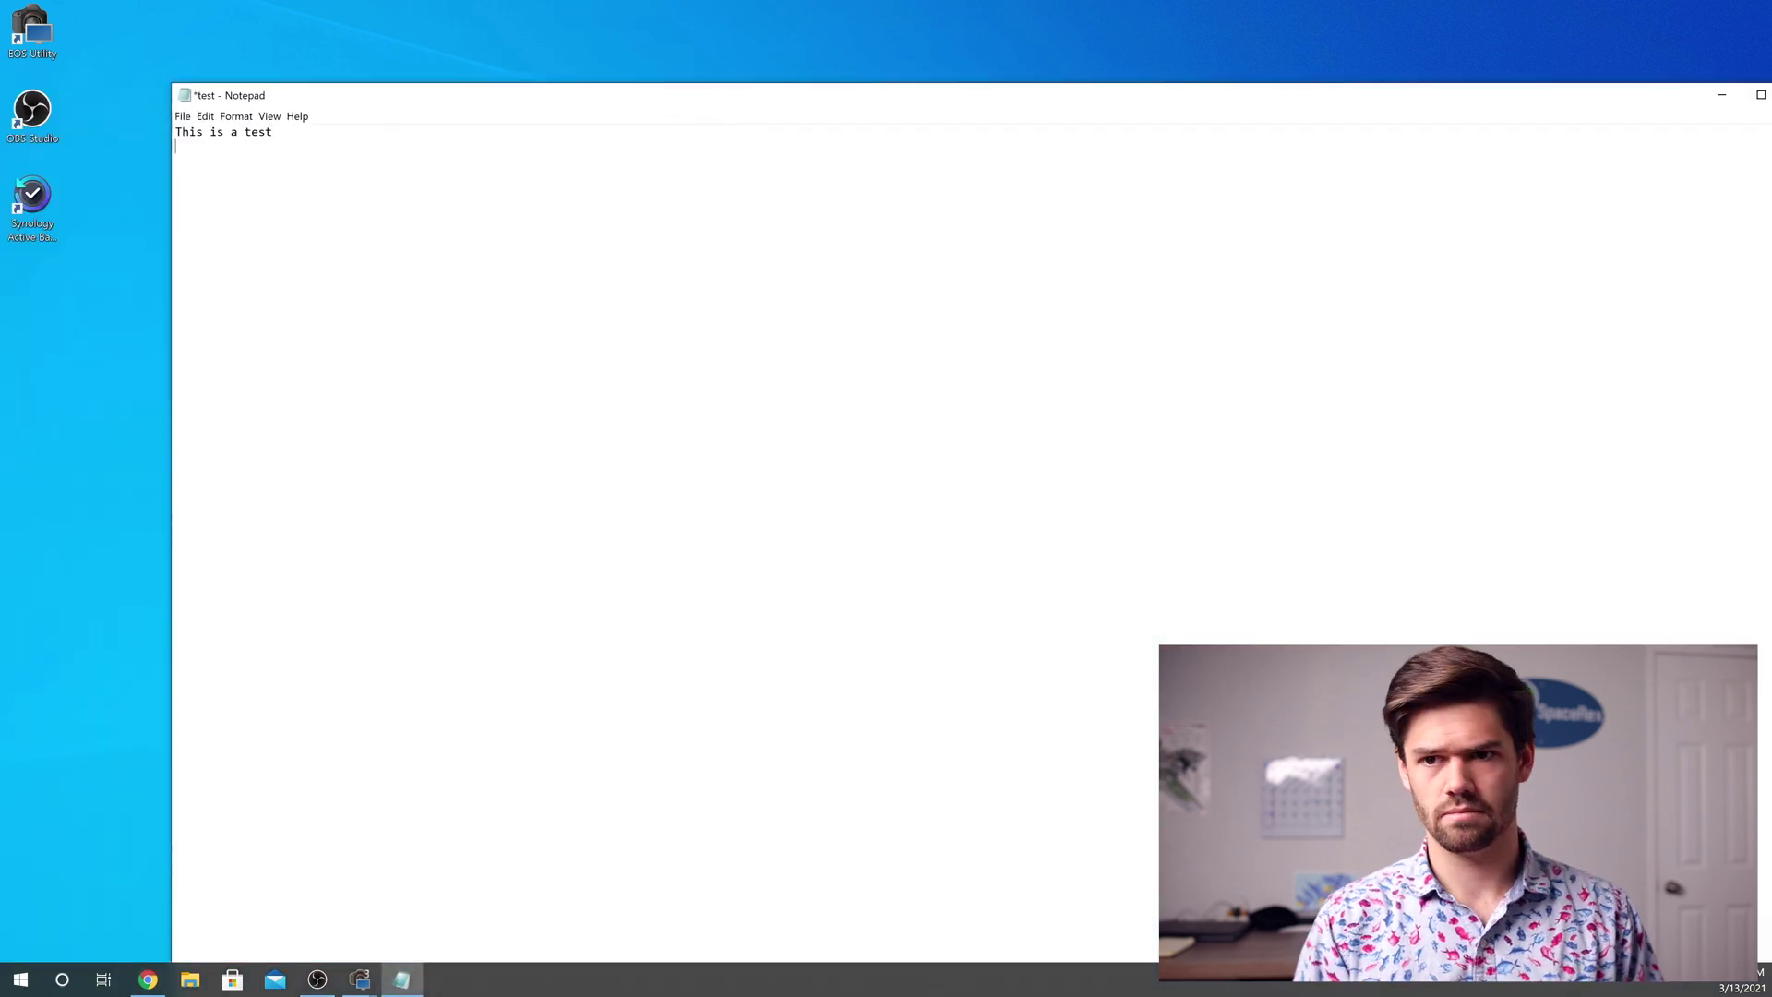
text(This is a mod to the file)
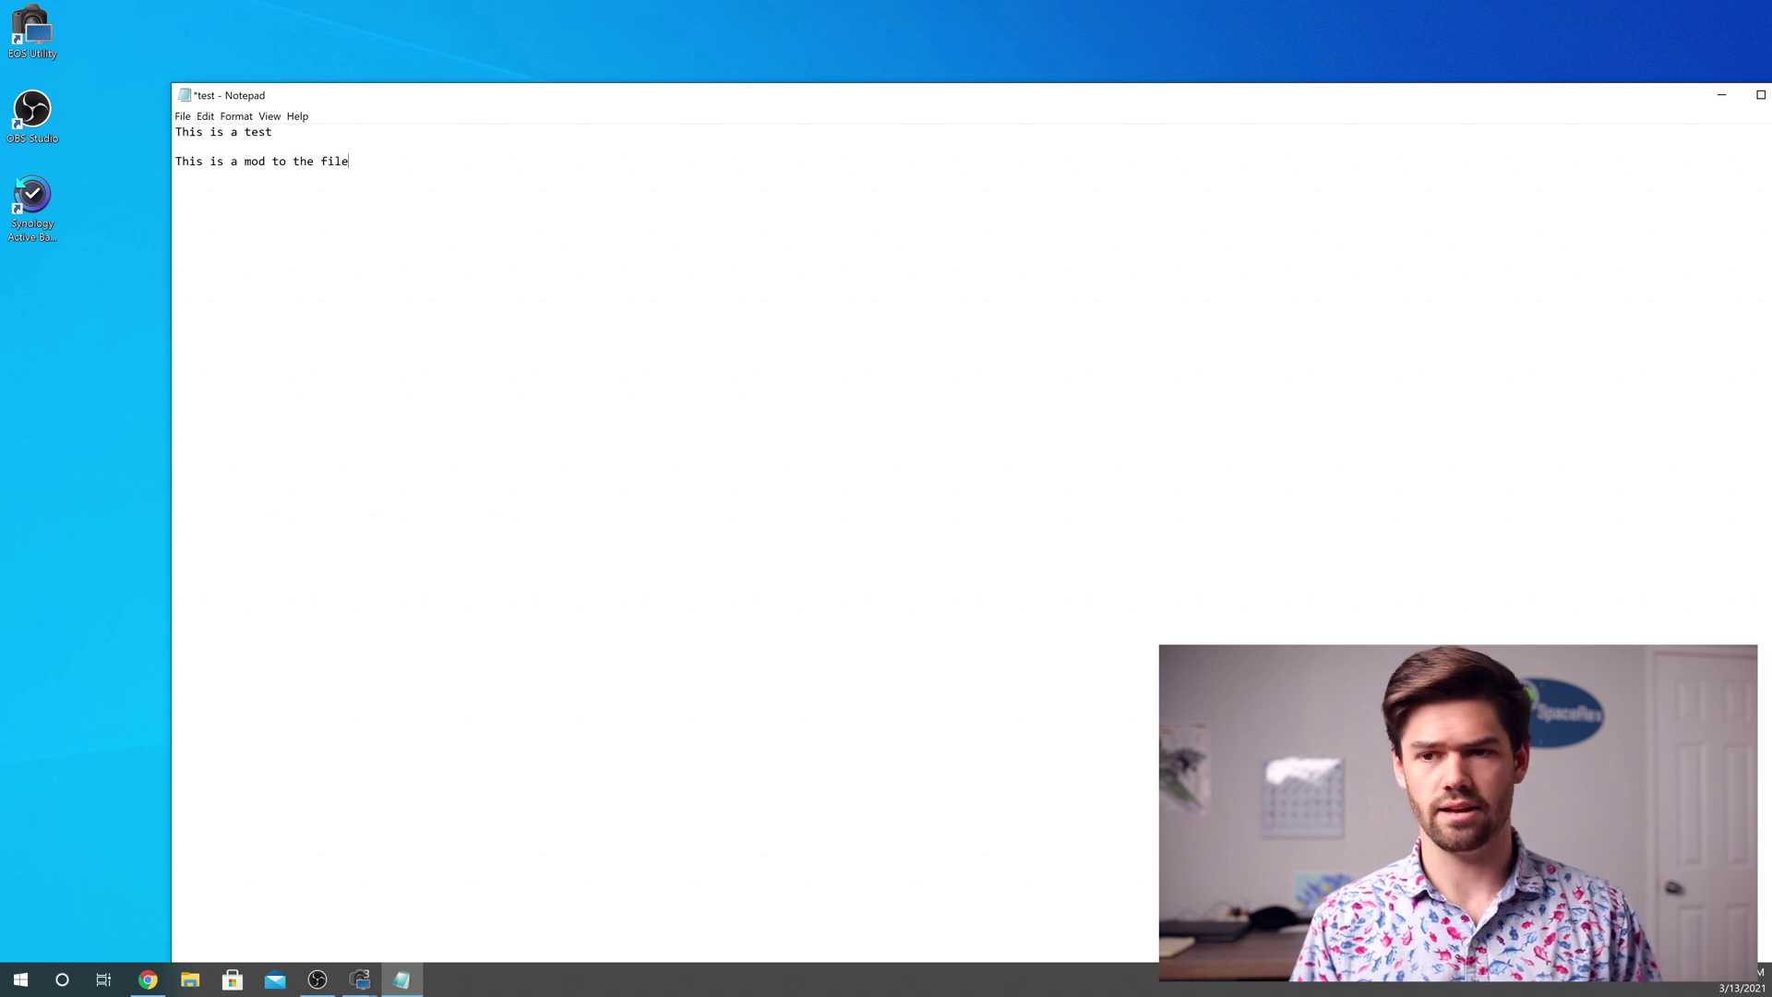
key(ctrl+s)
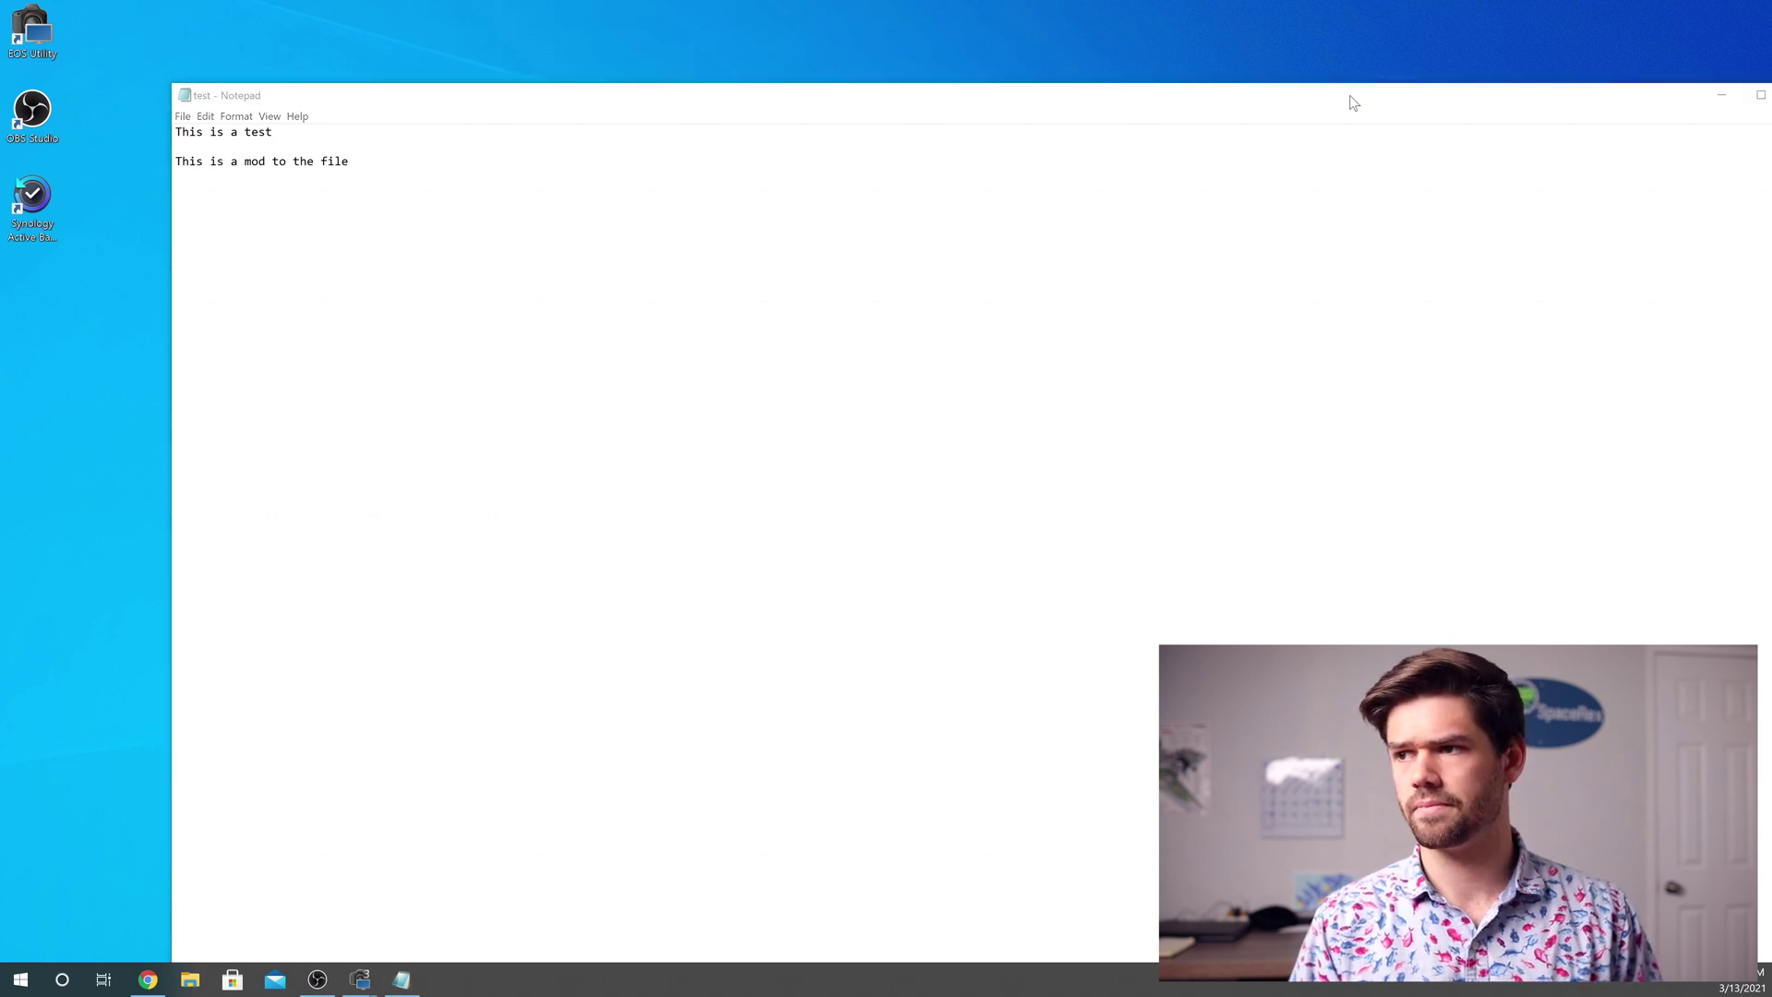
drag(1350, 100, 1205, 100)
click(1653, 94)
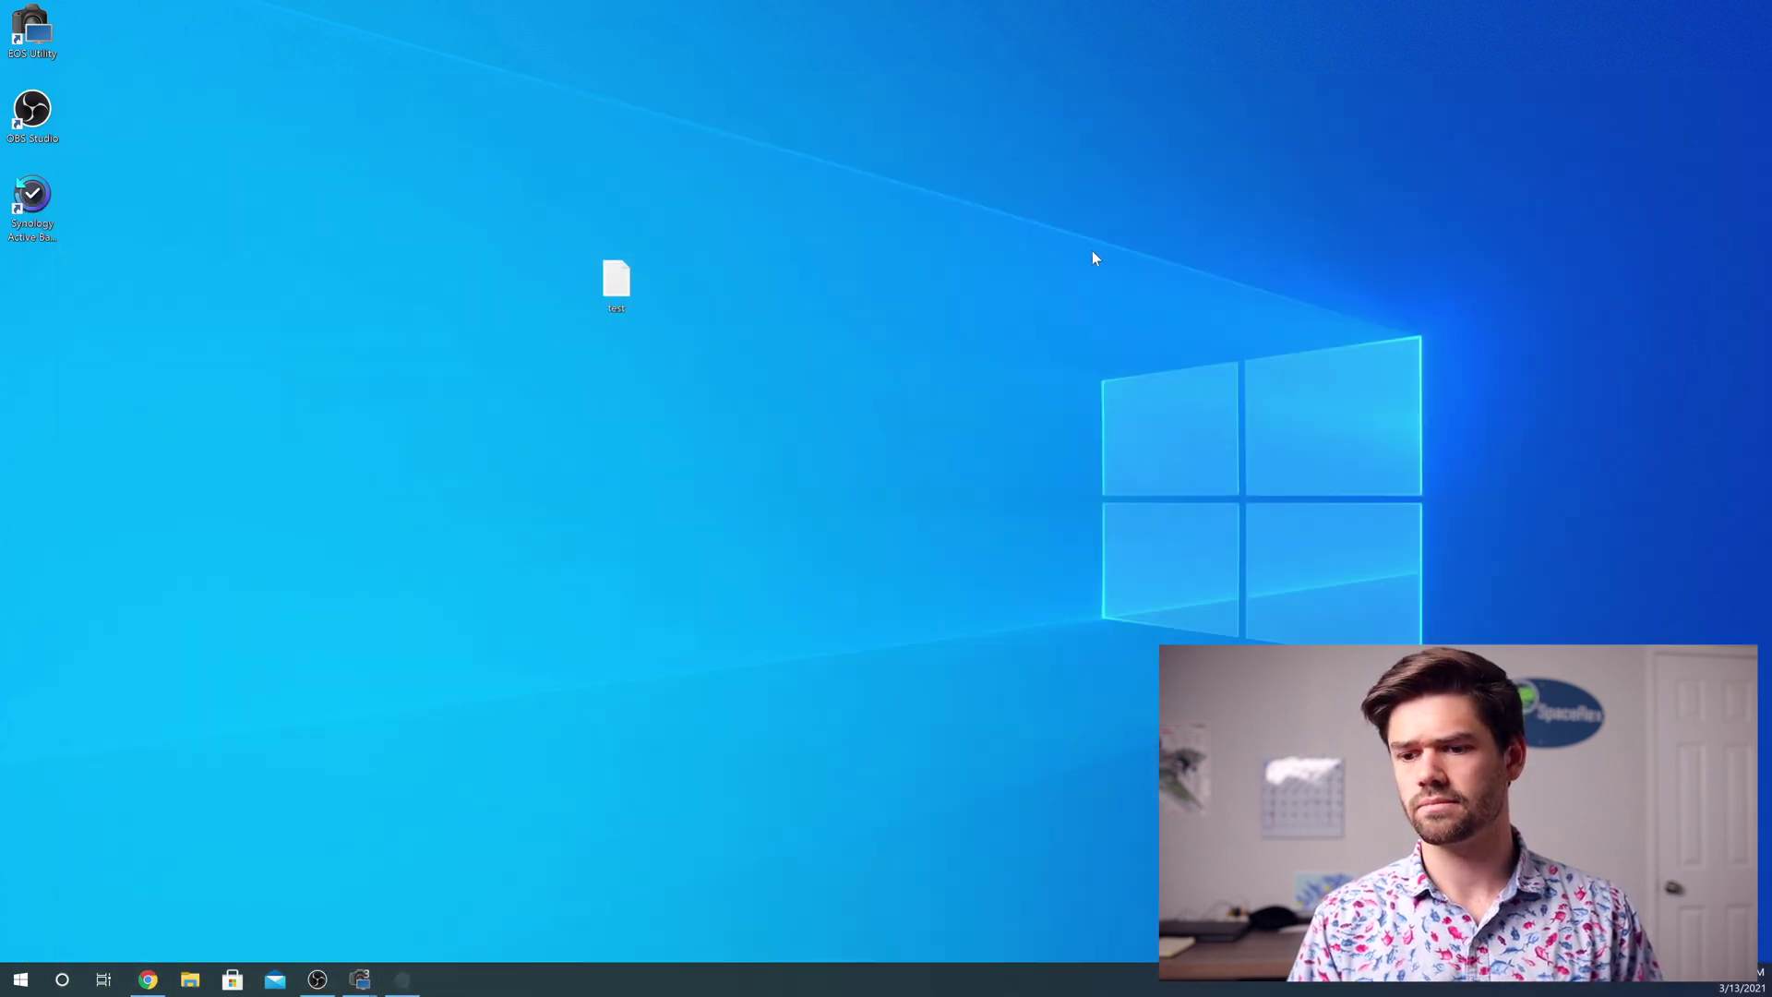
Back up the will-Default task a third time, then close Active Backup for Business
click(152, 980)
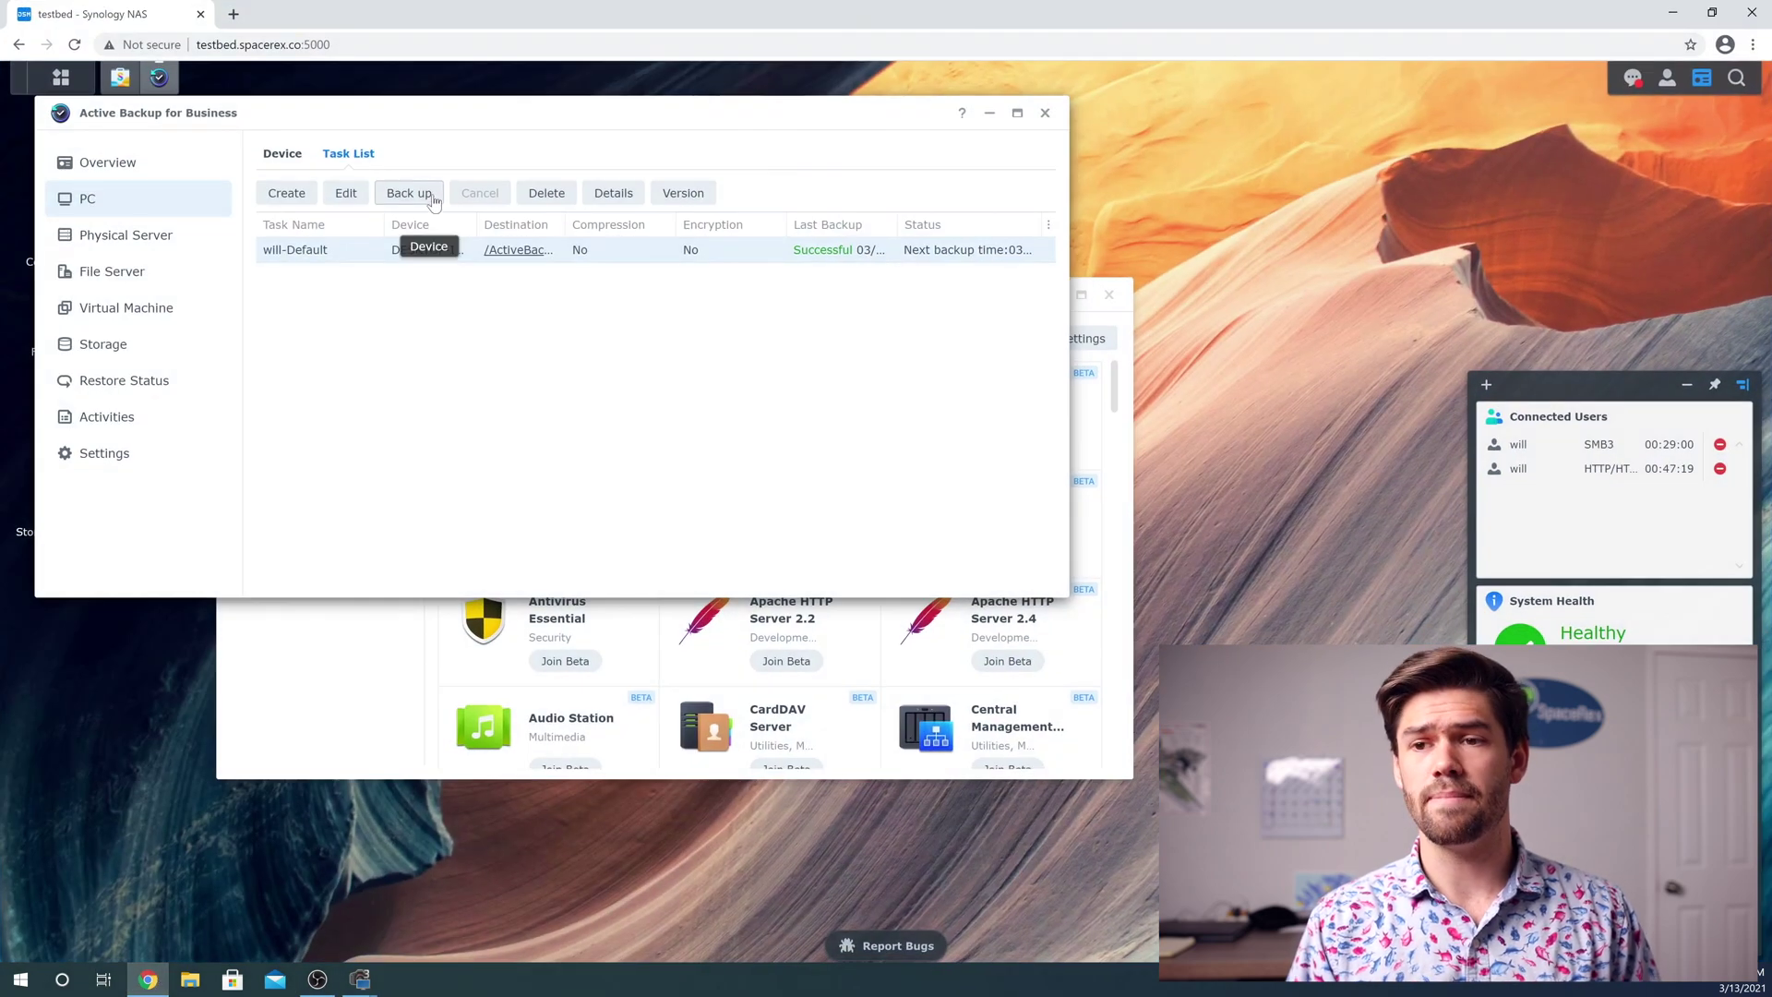
click(425, 194)
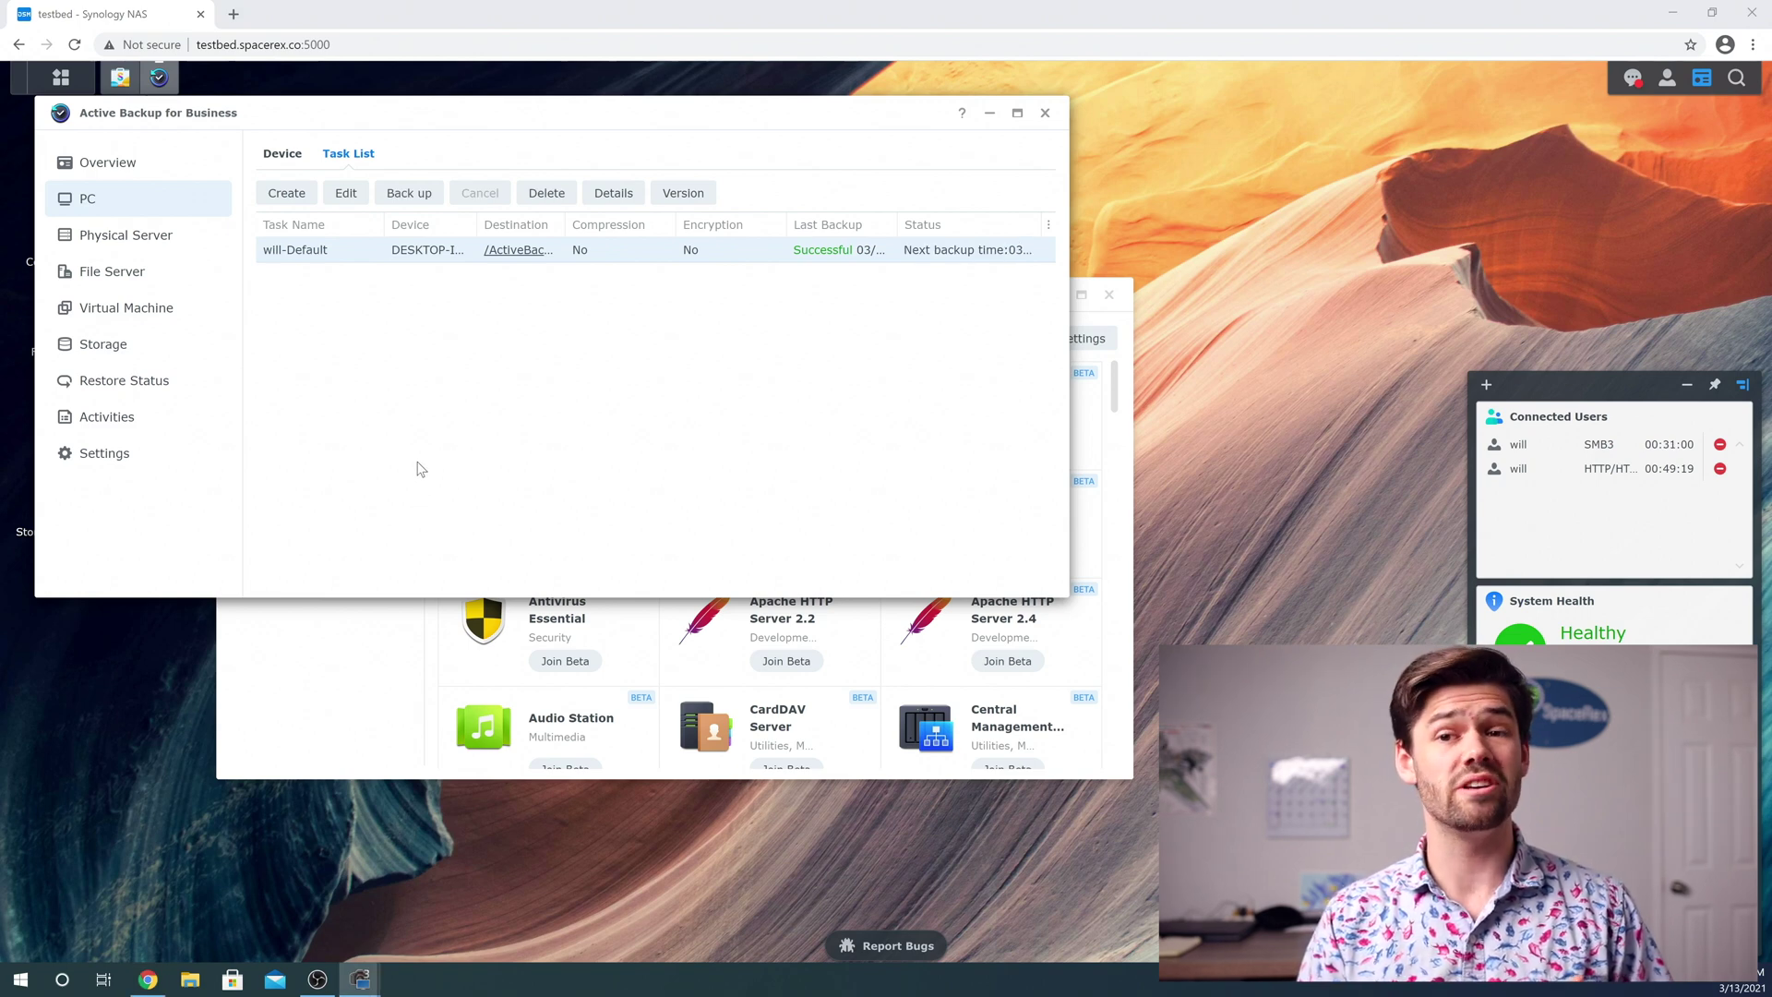
click(1045, 113)
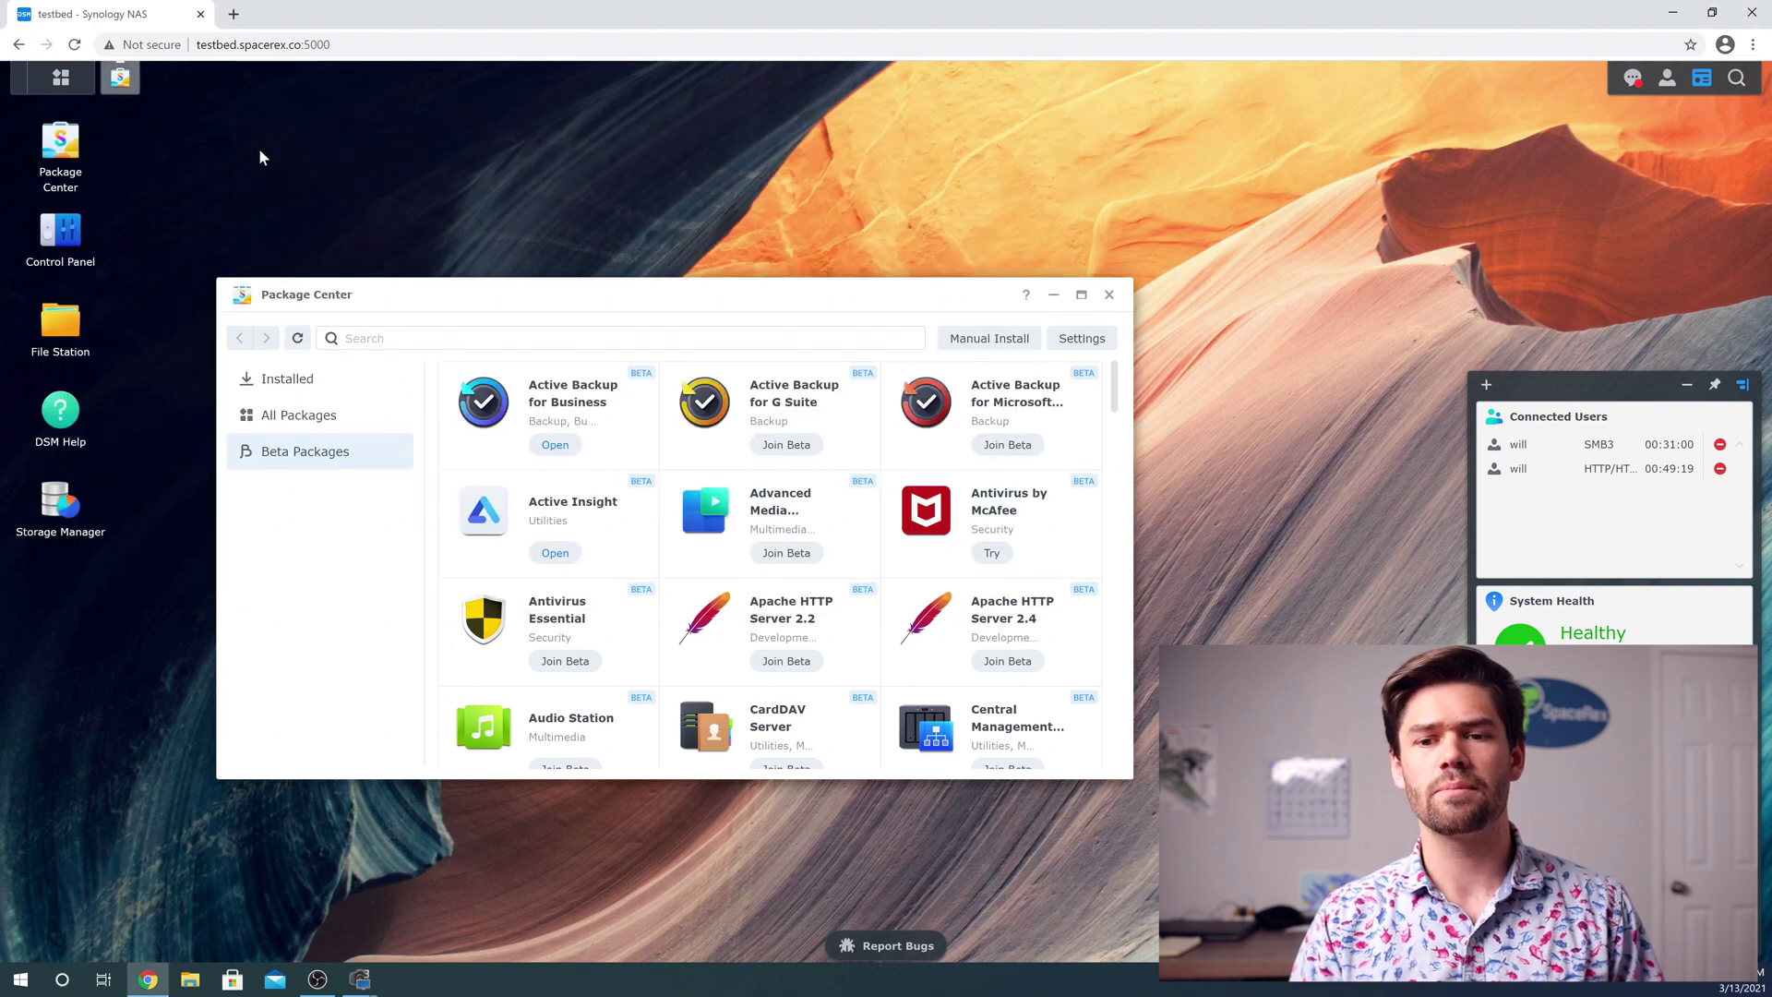
Launch Active Backup for Business Portal by searching 'ac' in the Main Menu
click(61, 77)
text(ac)
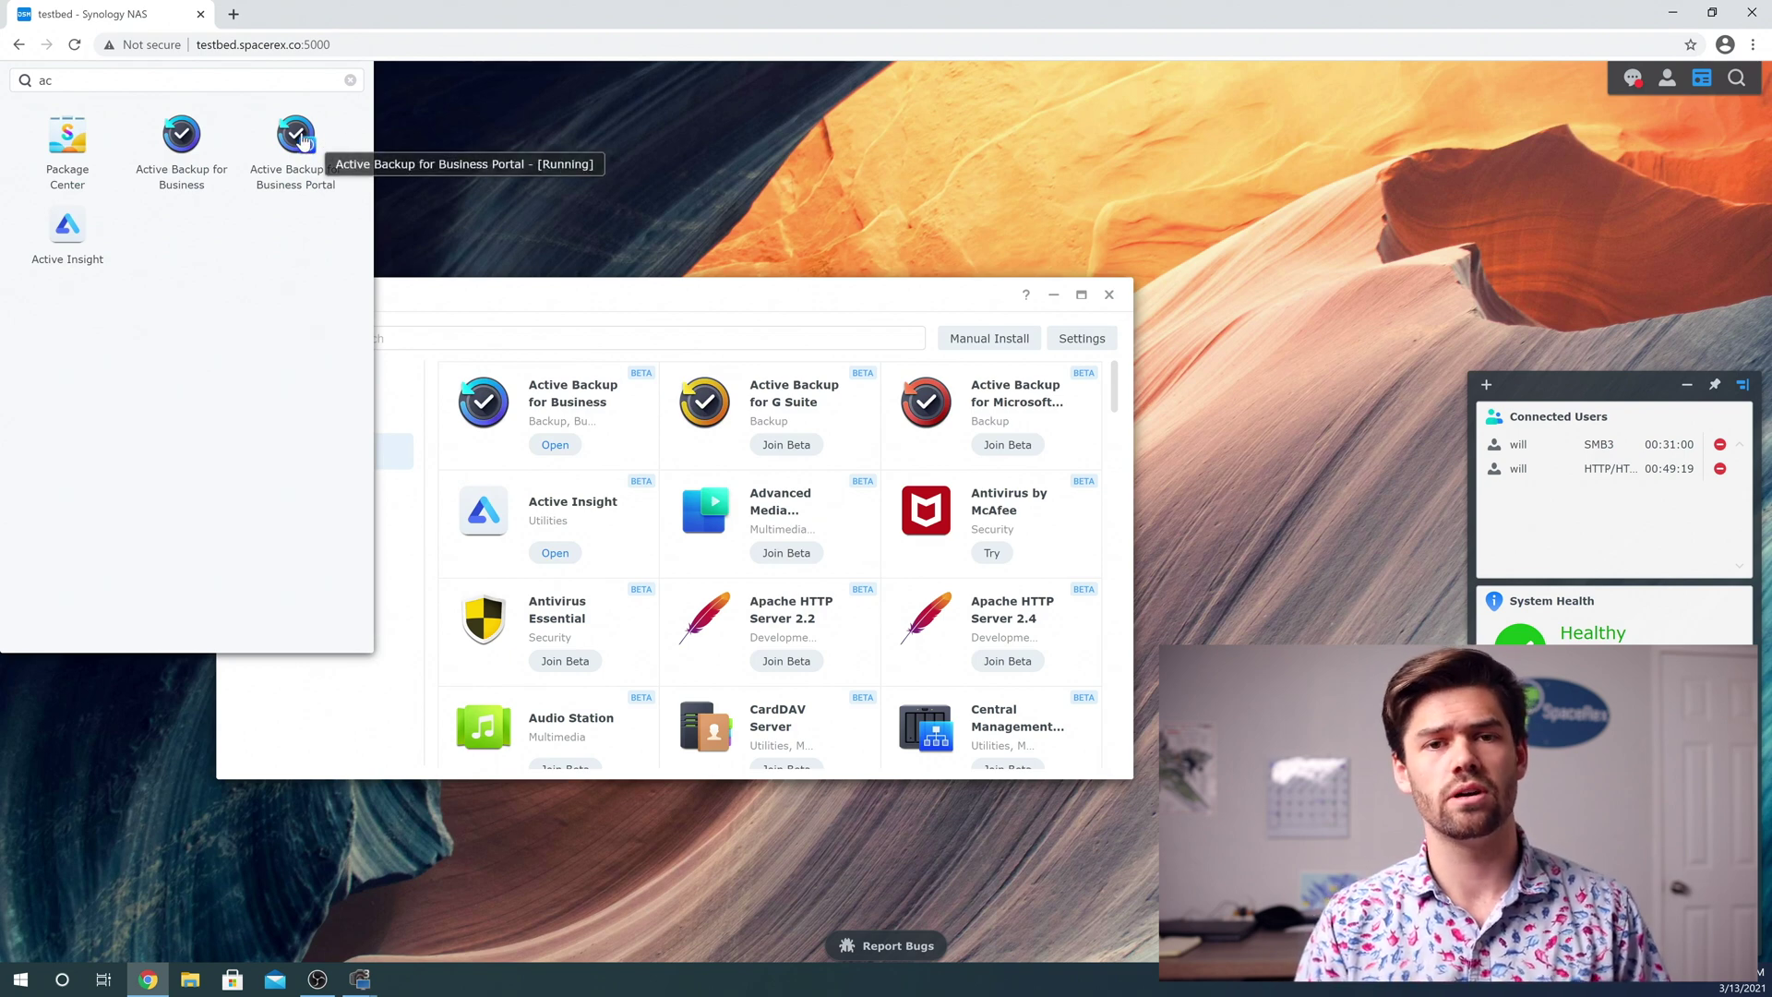
click(304, 140)
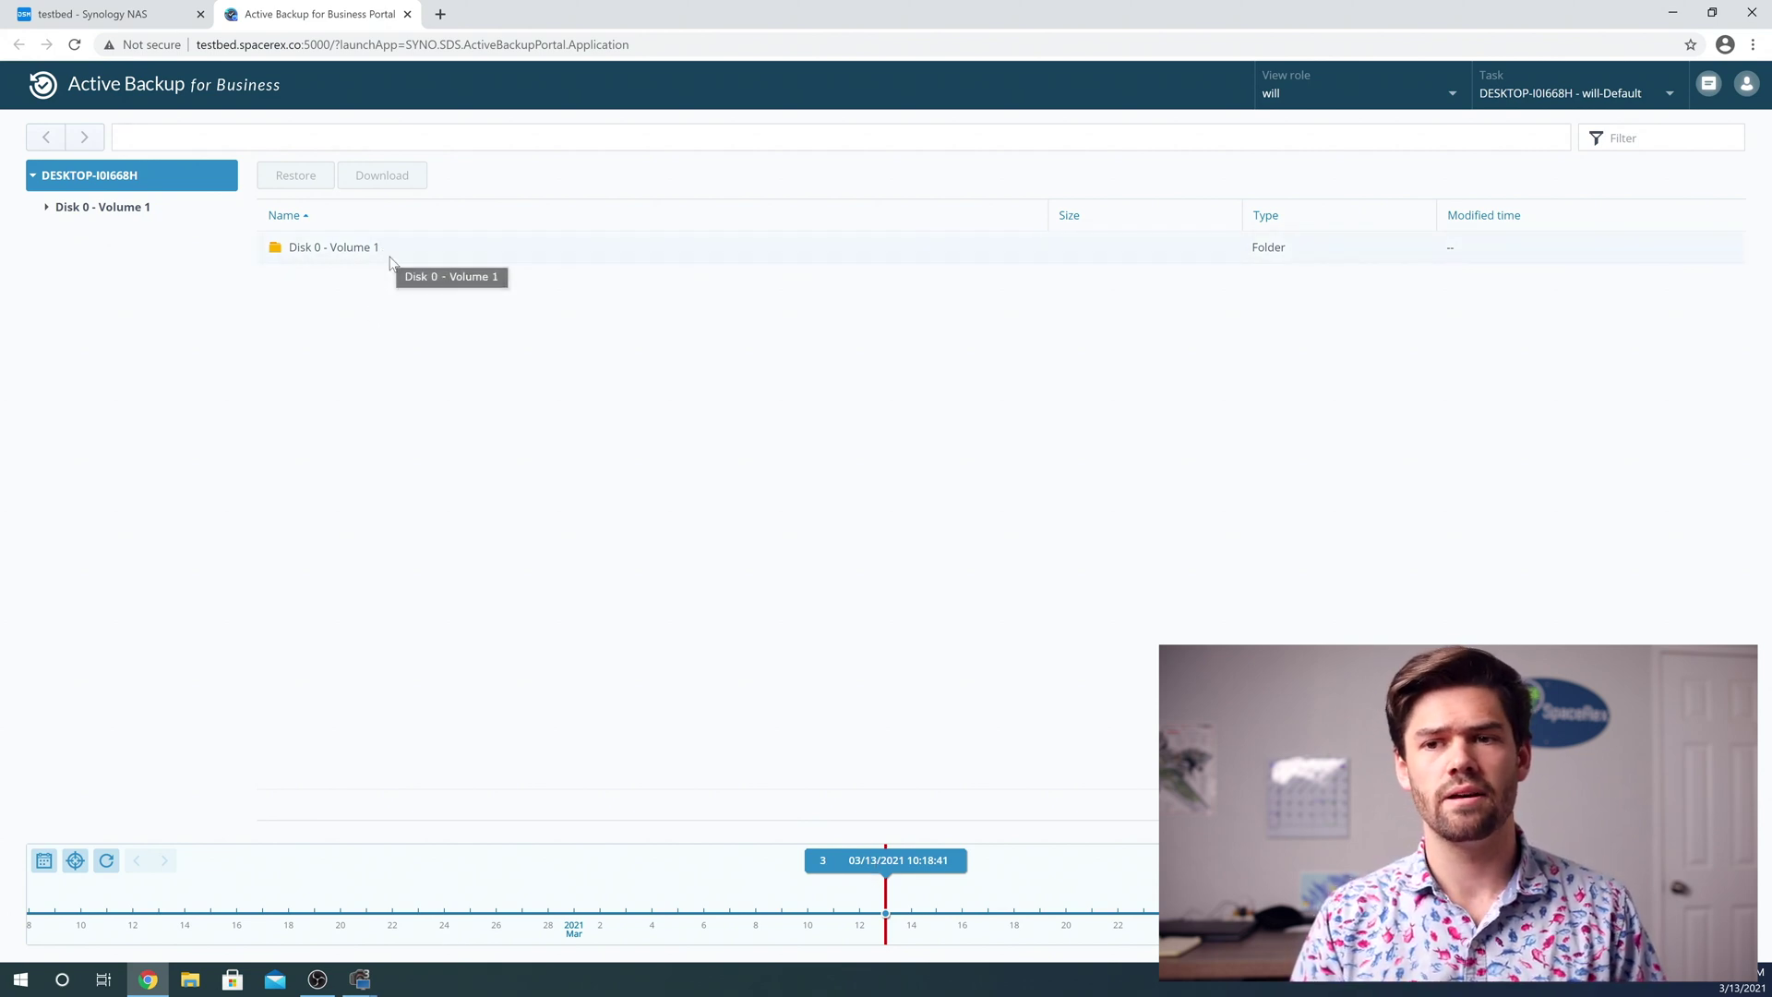
Browse Disk 0 - Volume 1 > Users > user folder > Desktop to list test.txt
double_click(330, 247)
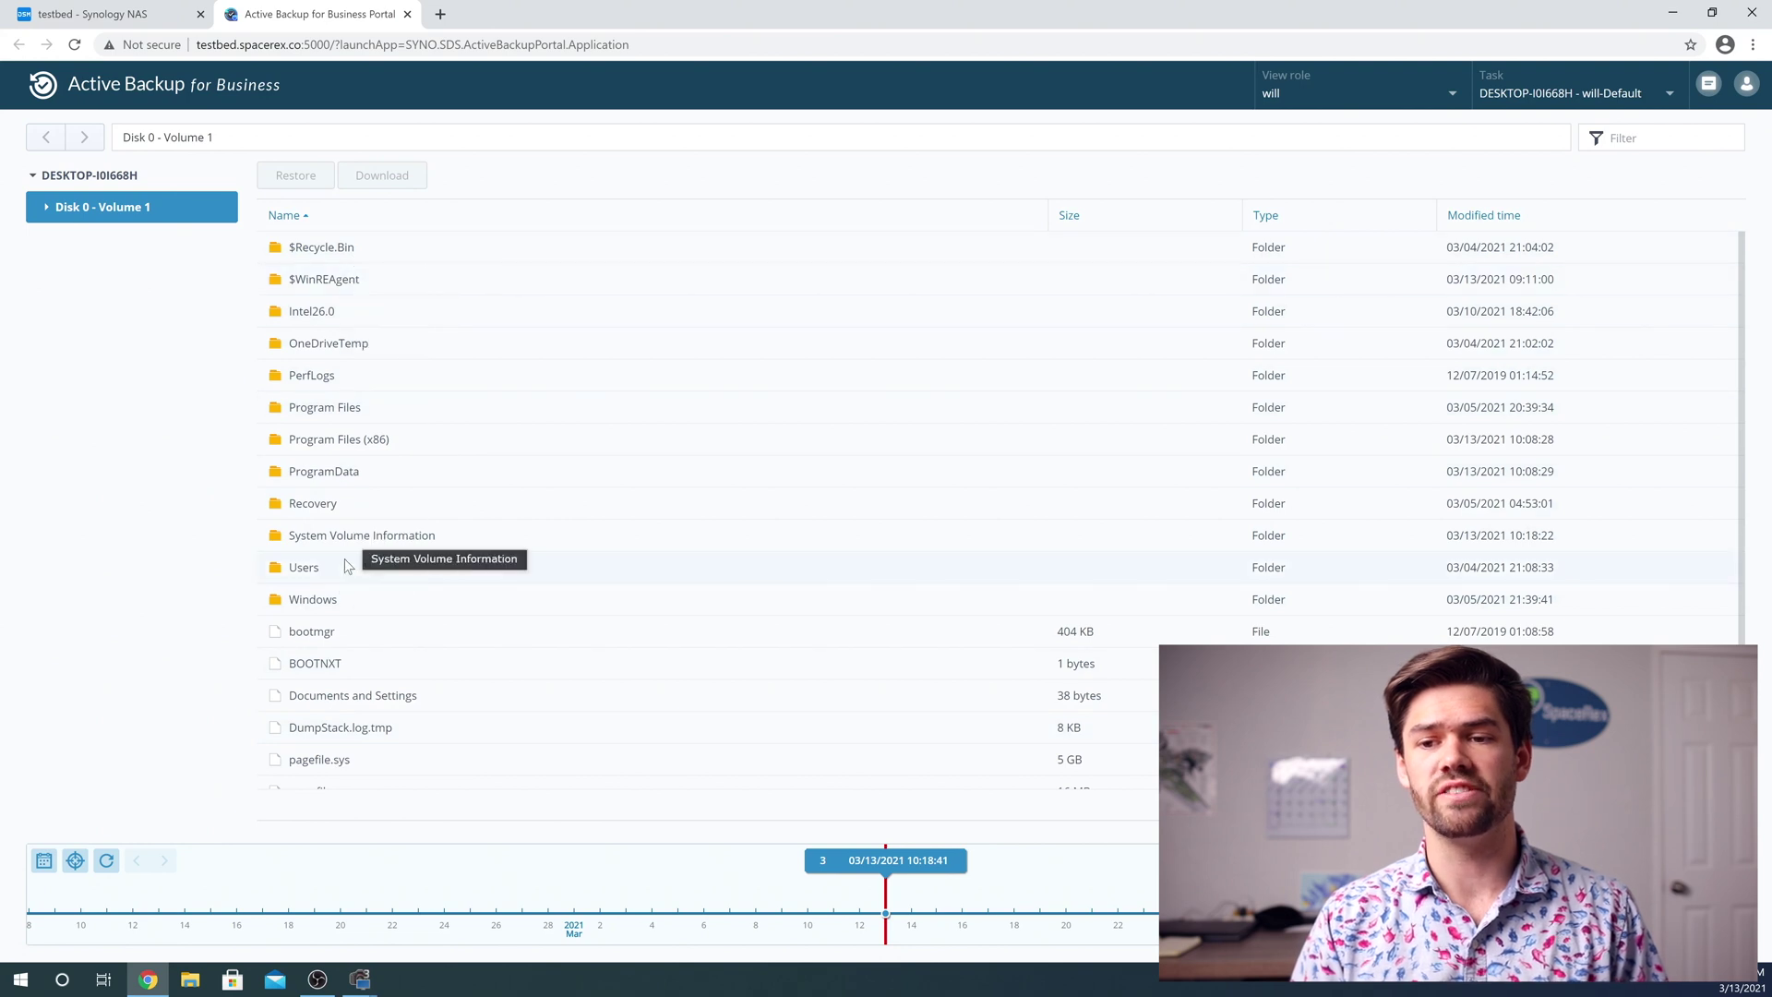
scroll(340, 598, down, 1)
scroll(330, 598, up, 1)
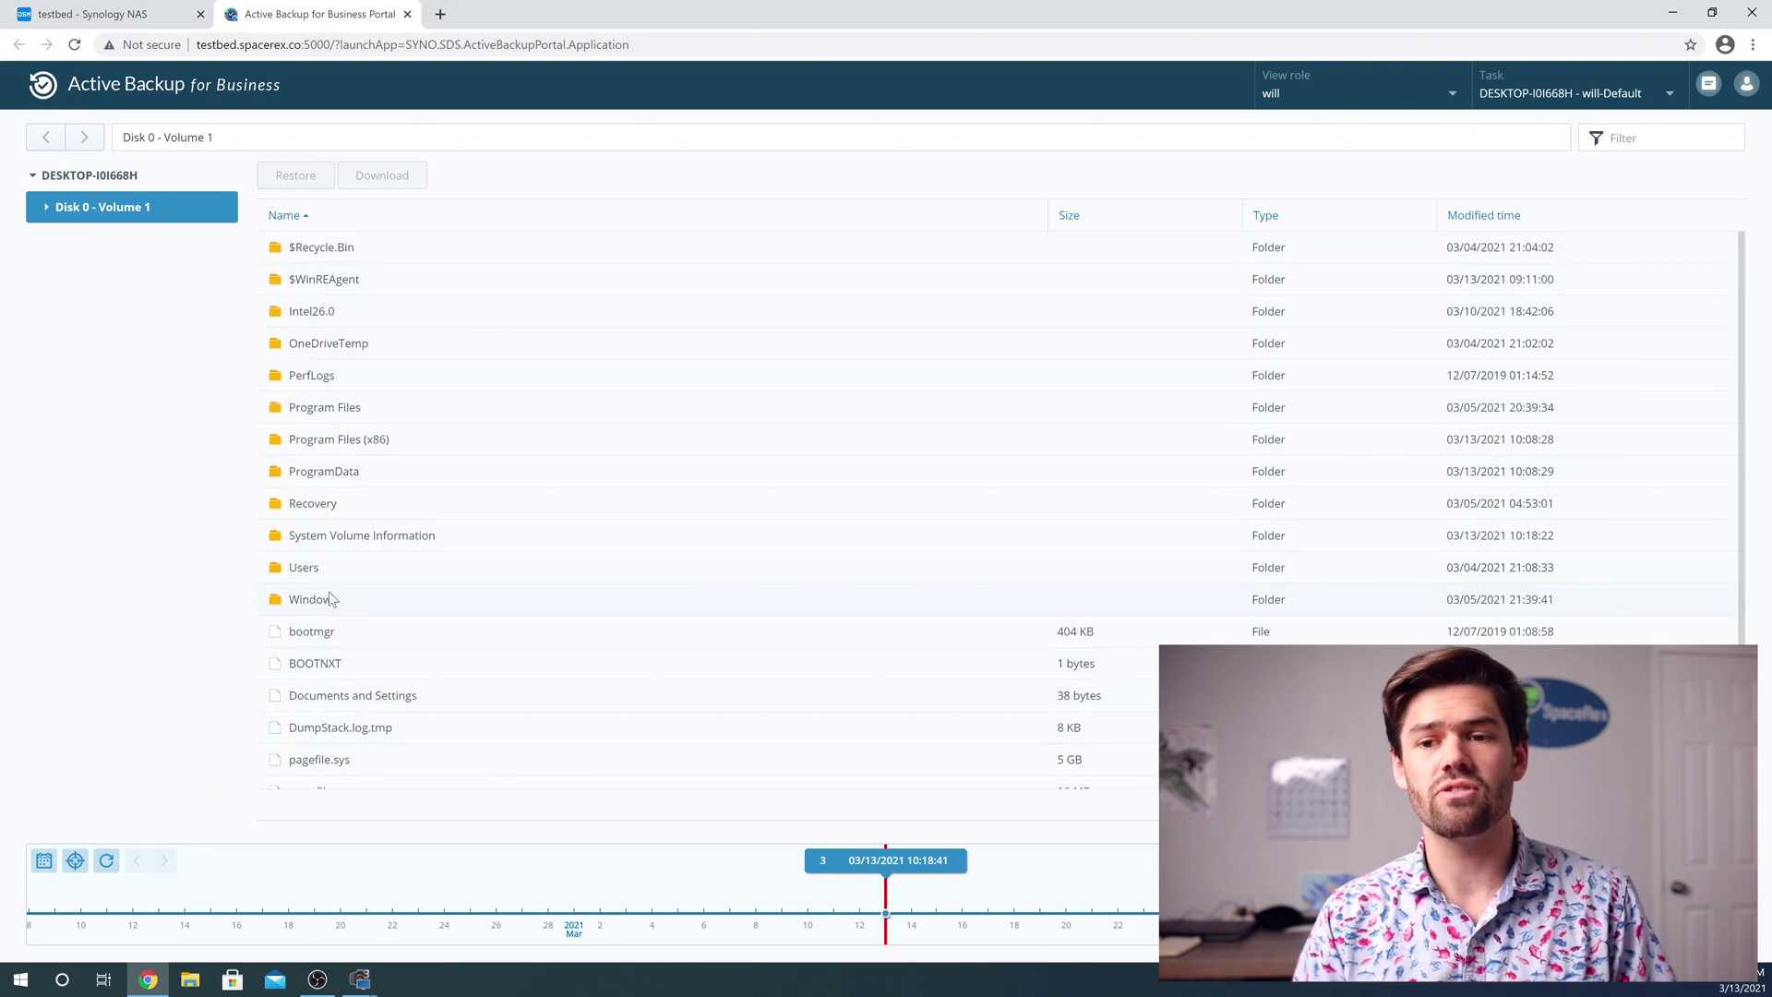
double_click(330, 574)
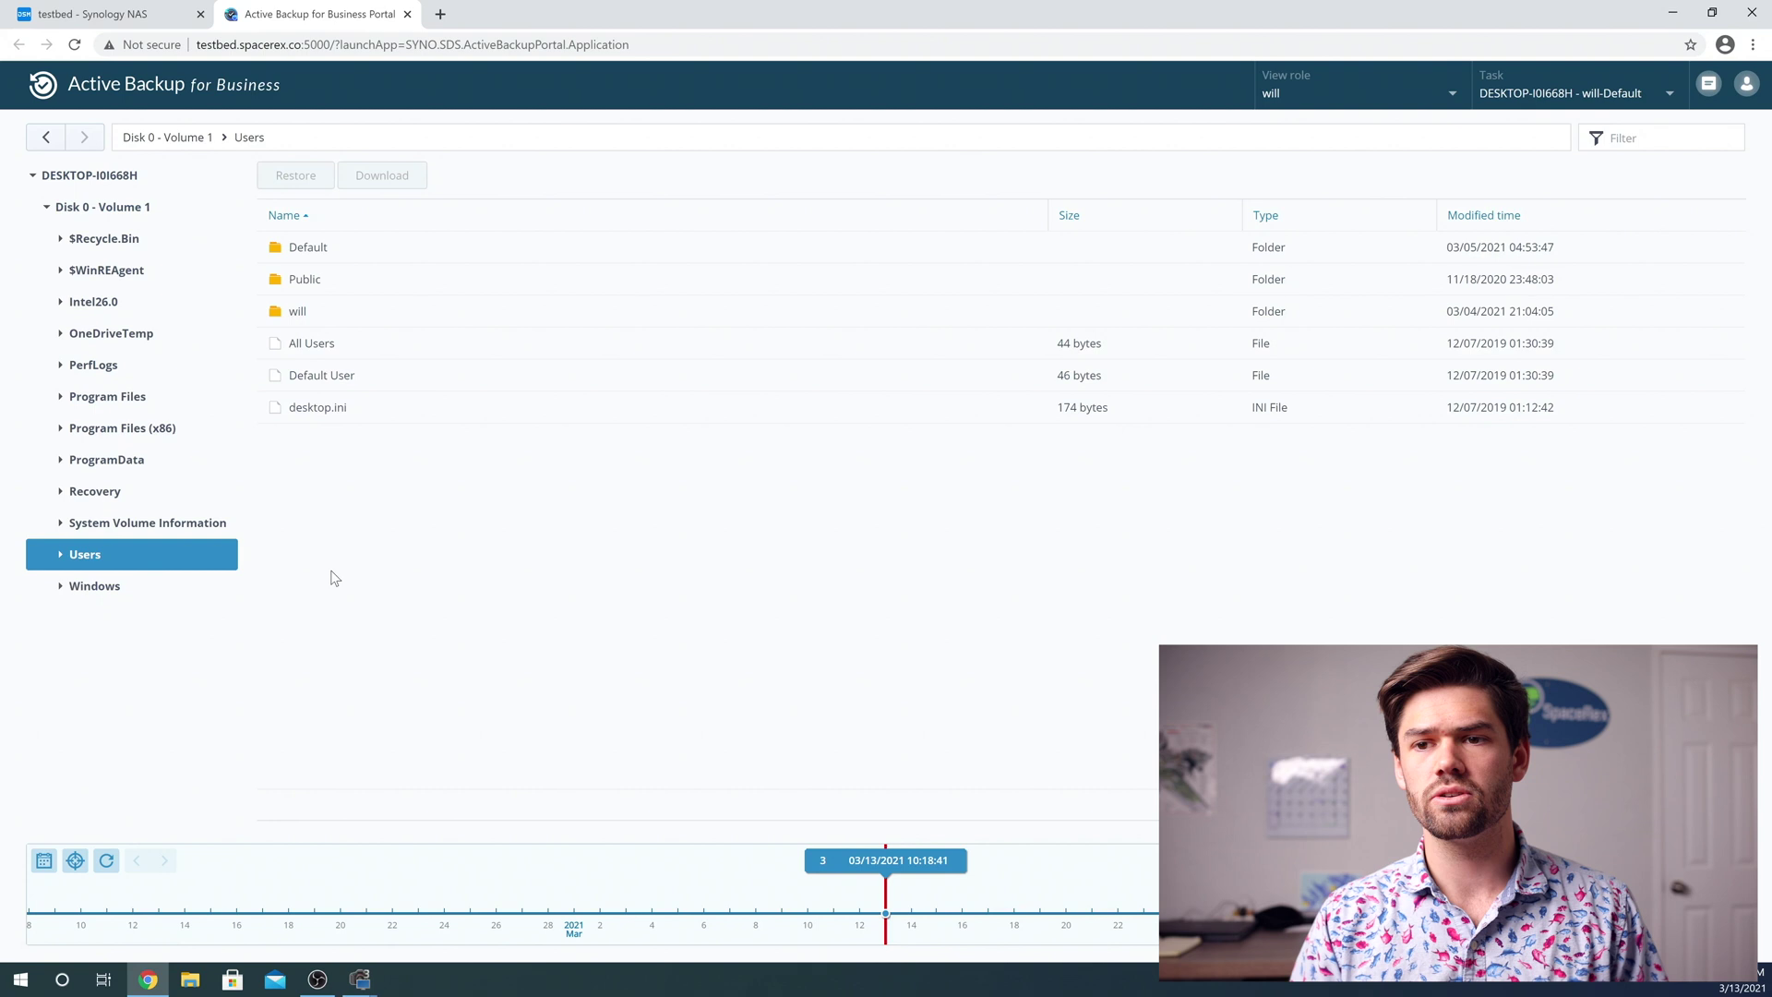
double_click(317, 312)
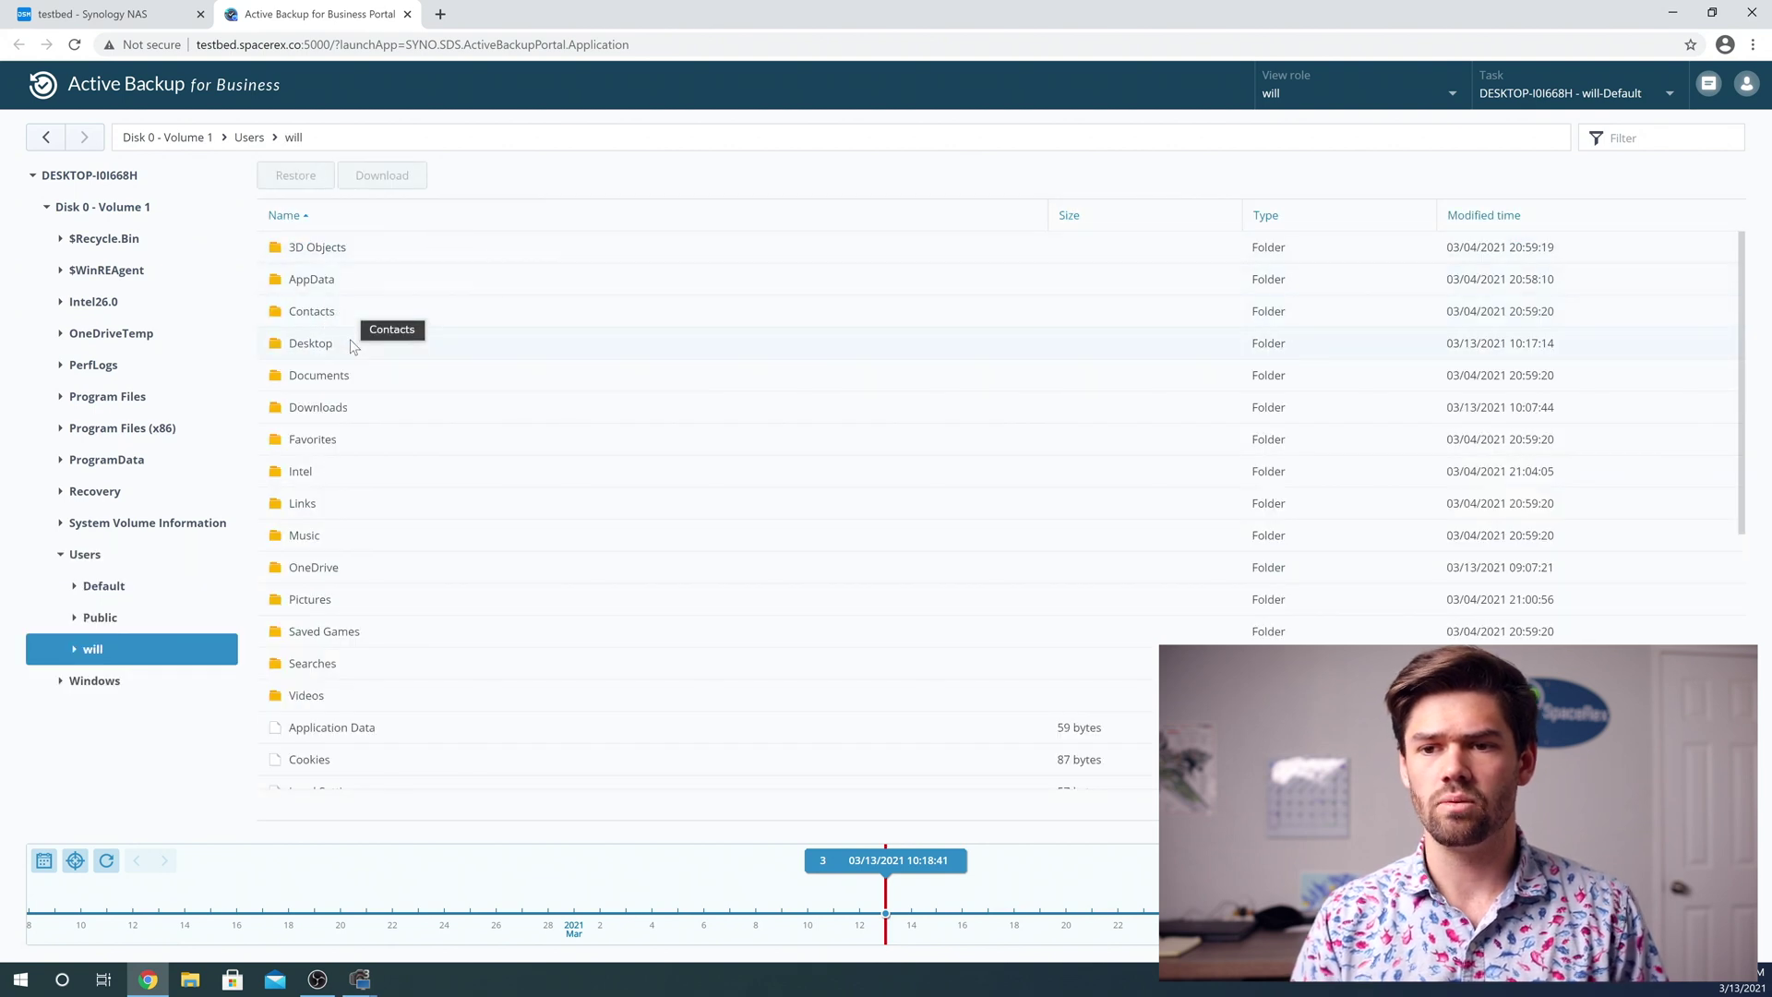
double_click(326, 344)
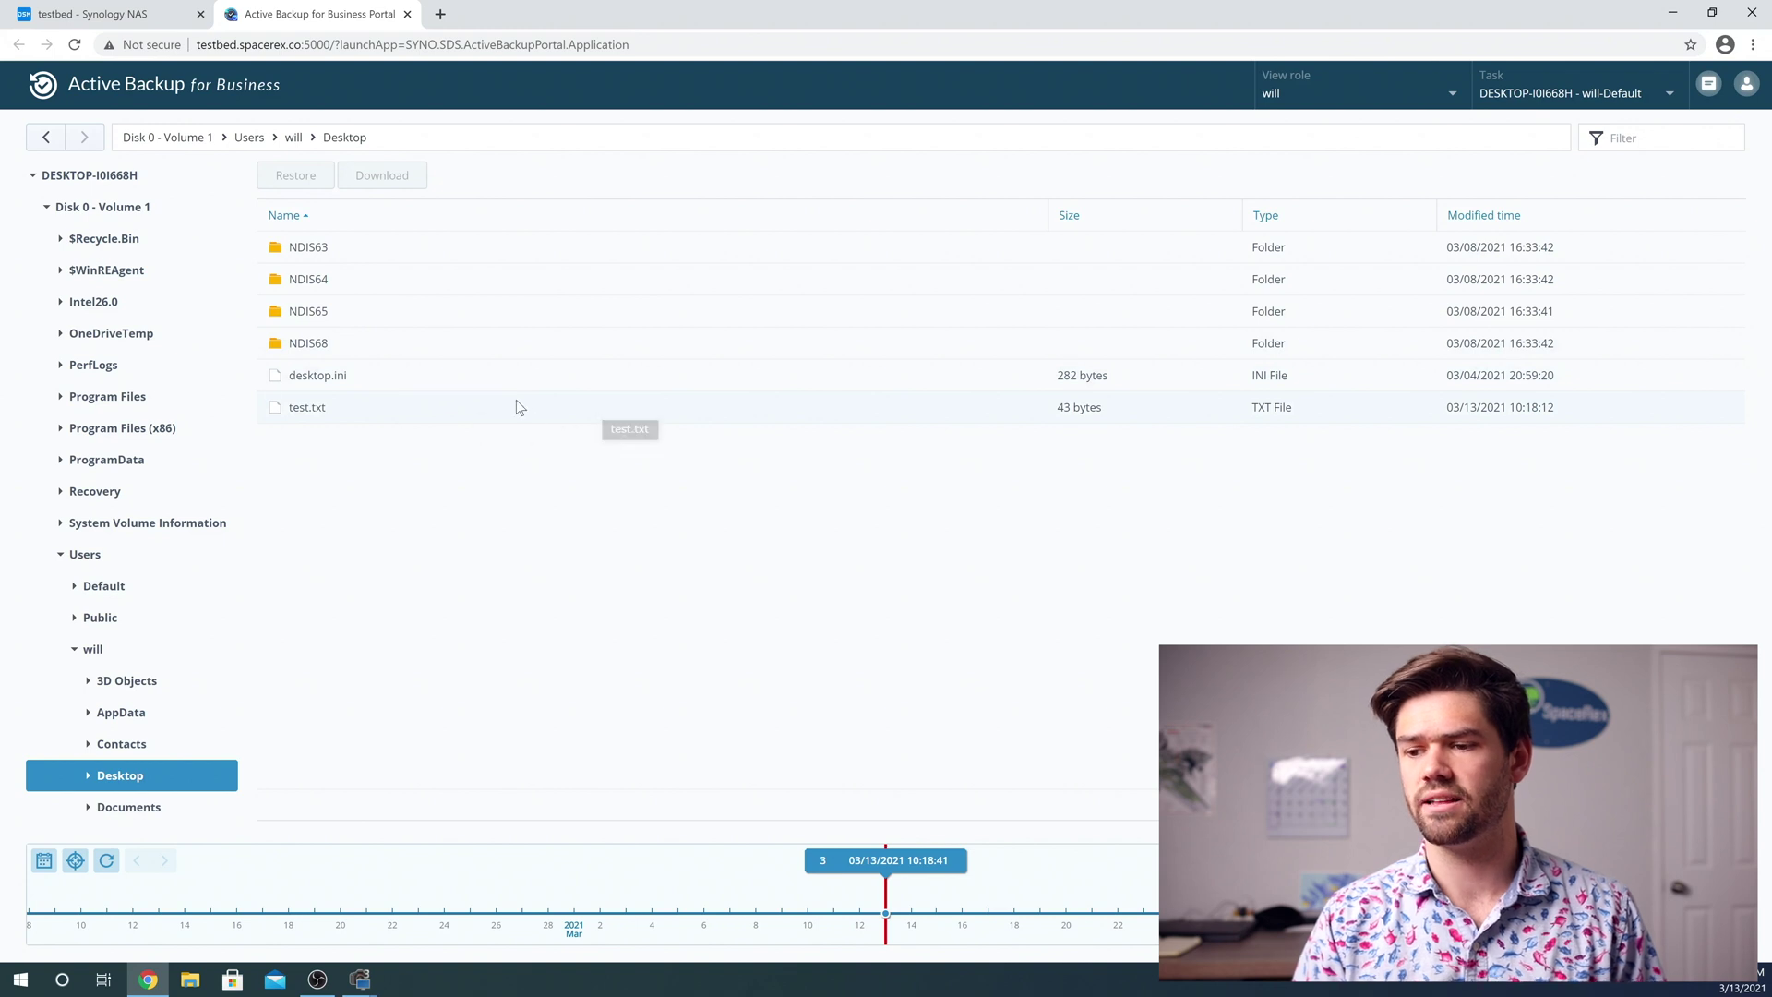
Restore test.txt from the 03/13/2021 10:17:54 version to its original Desktop location
click(823, 860)
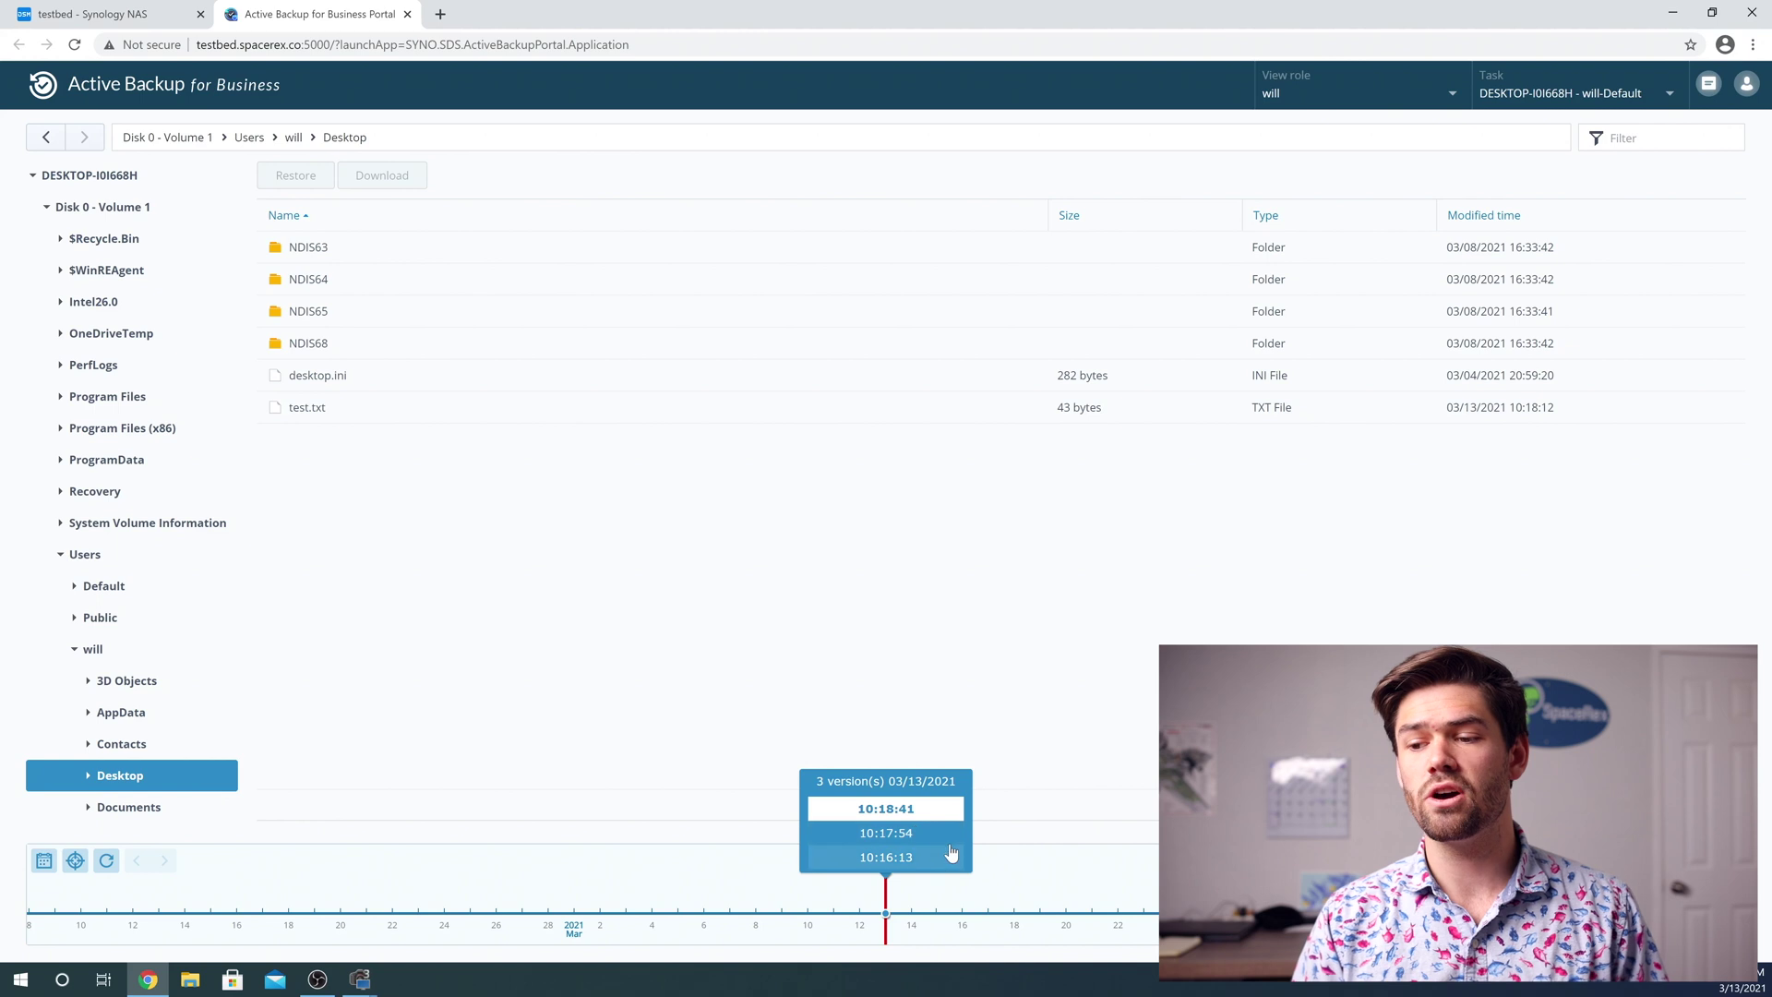
click(899, 858)
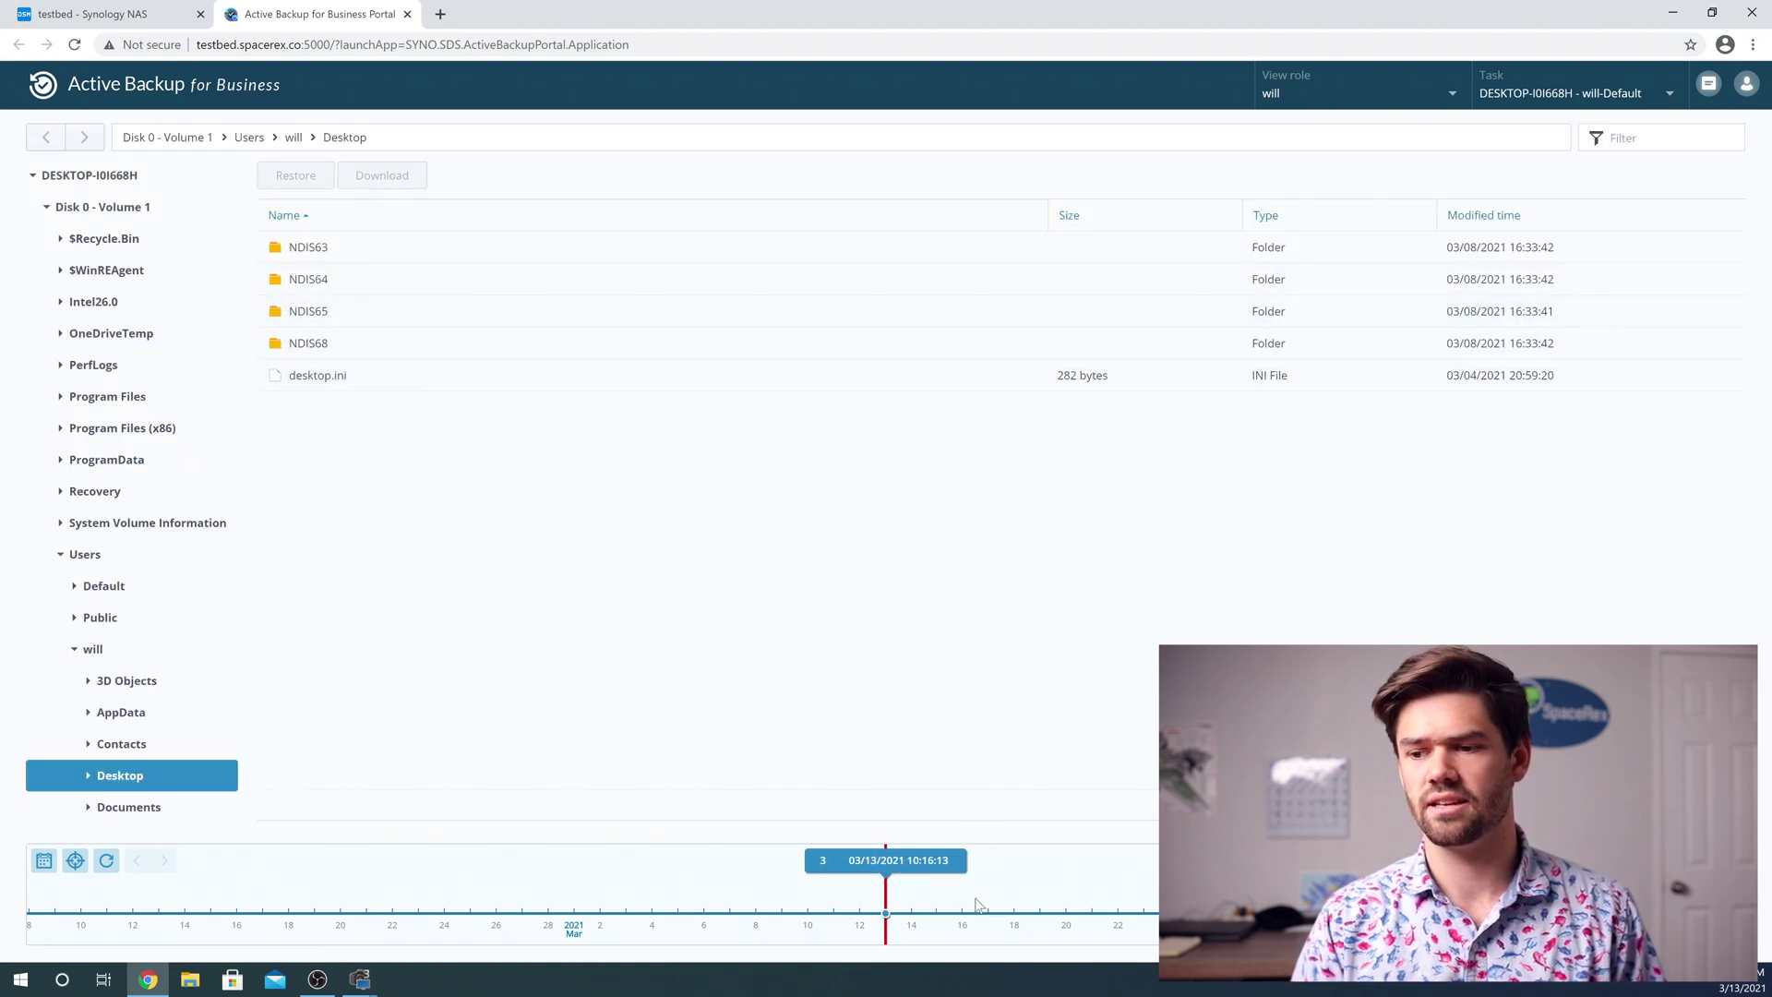
click(928, 867)
click(891, 820)
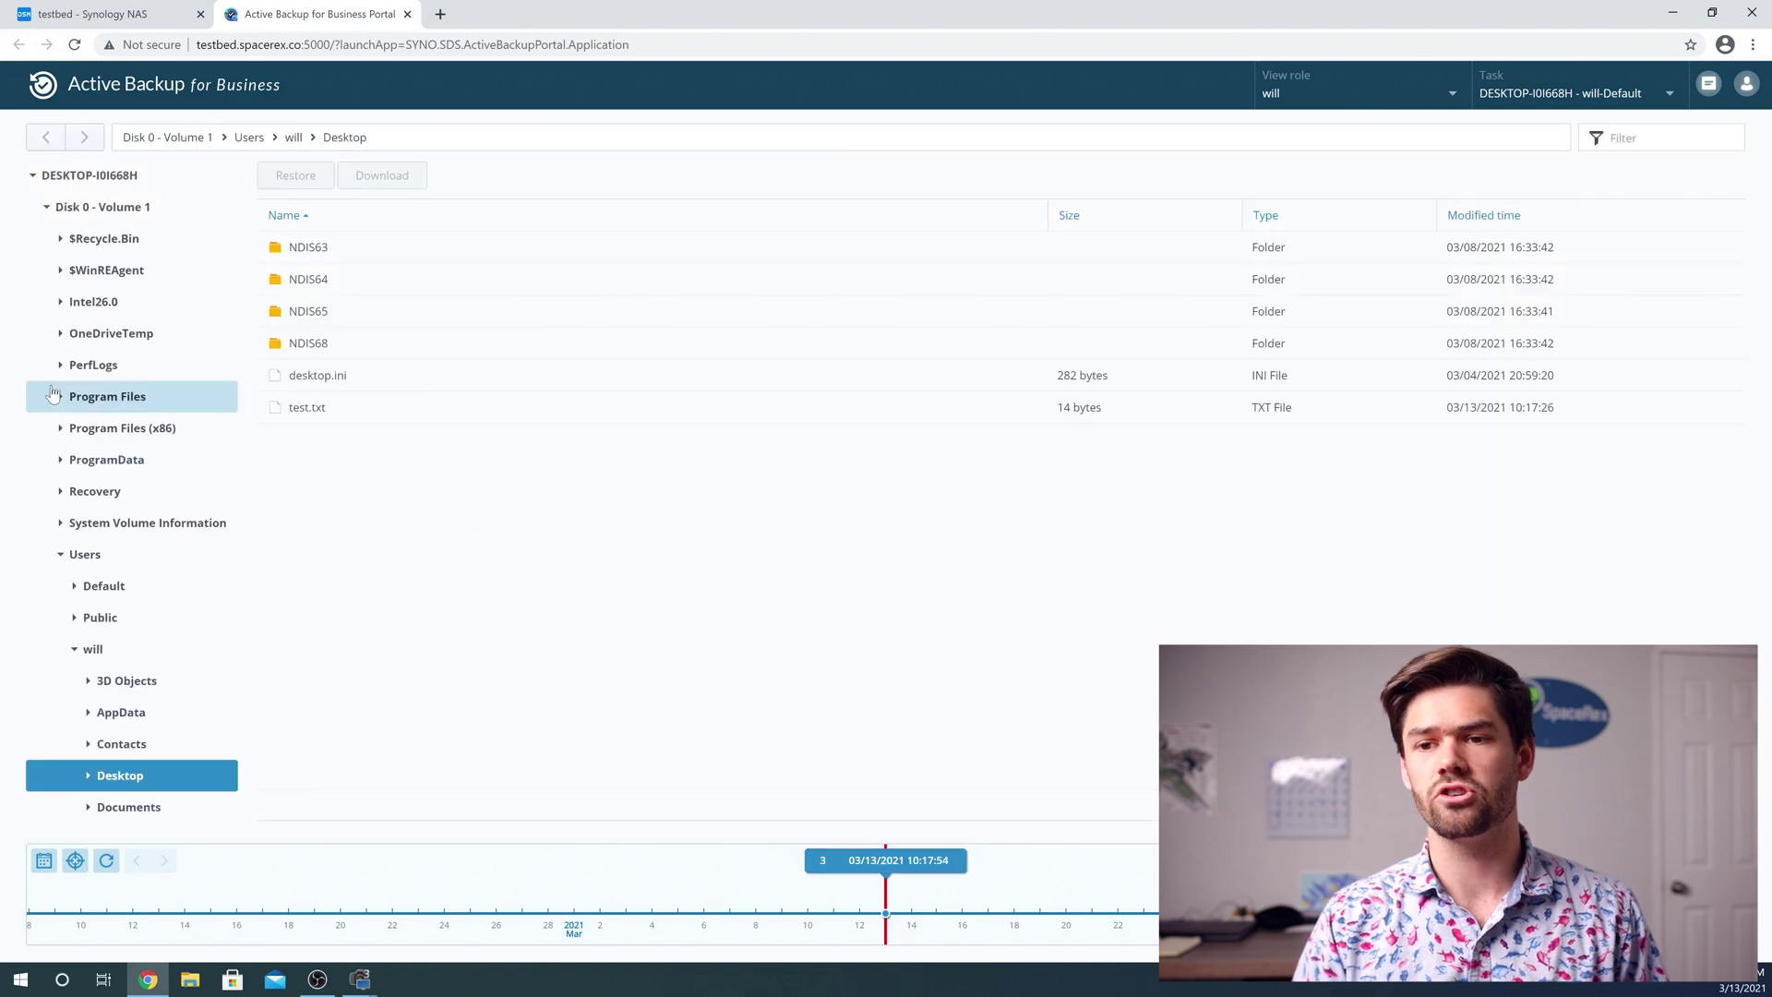
right_click(306, 408)
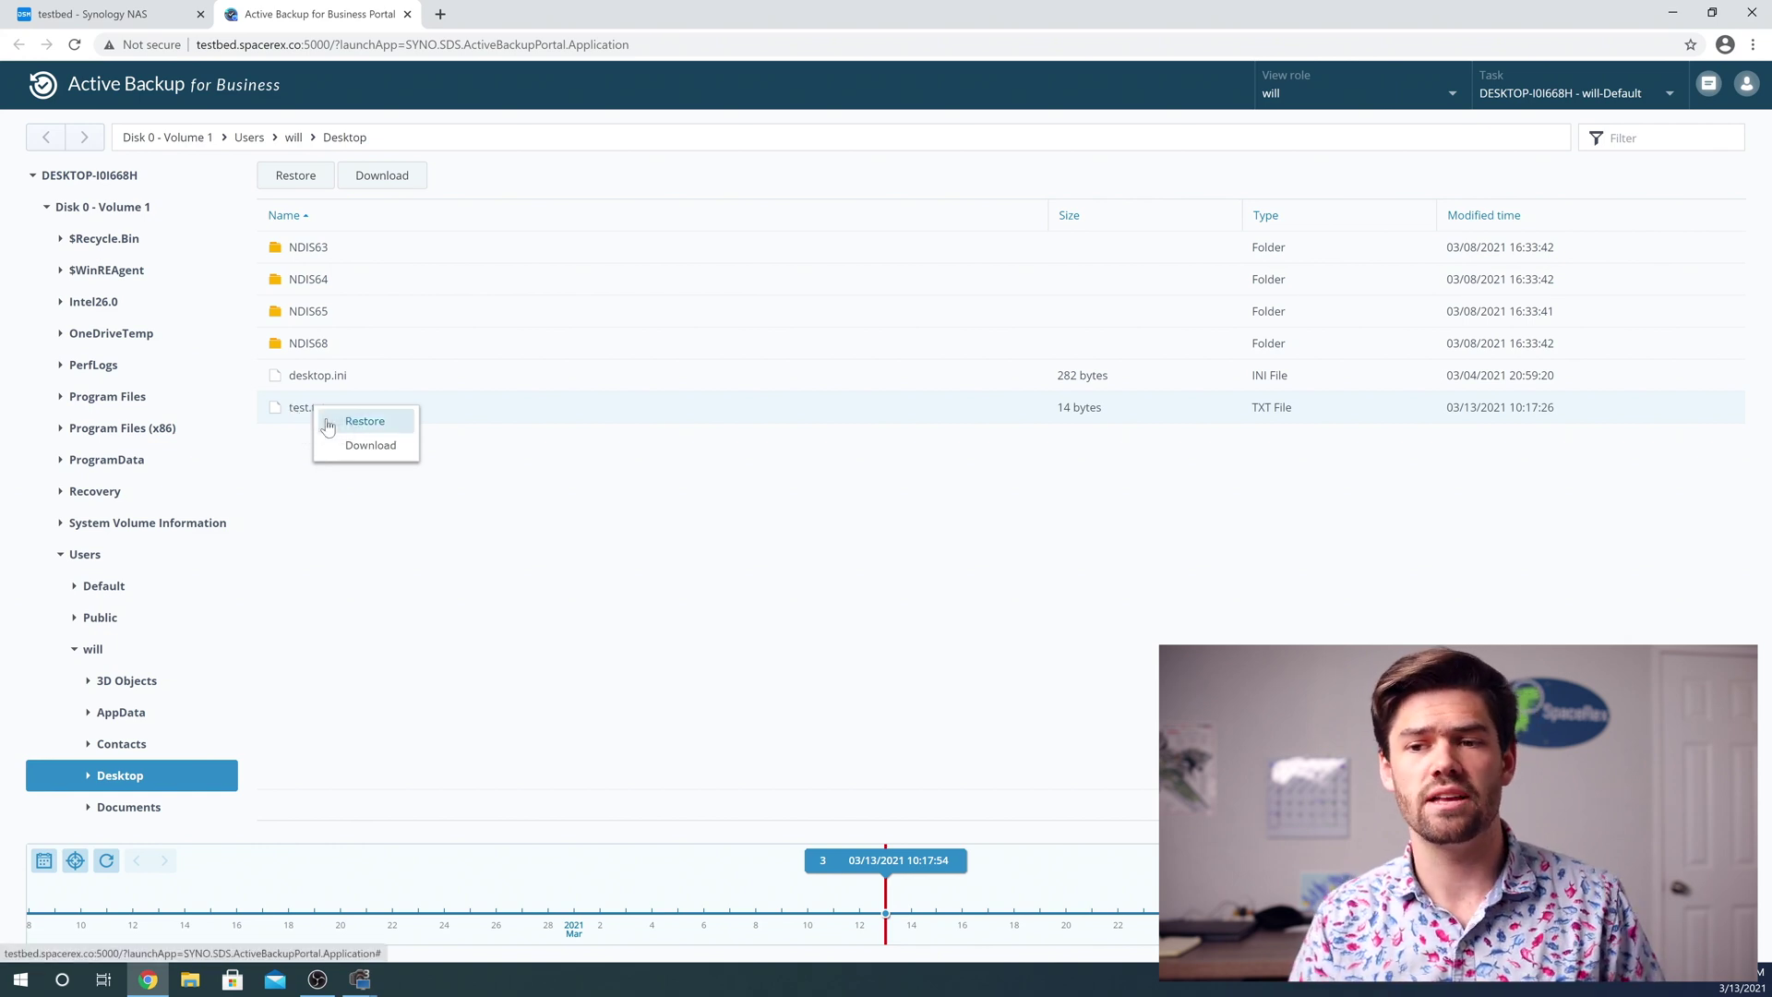
click(368, 422)
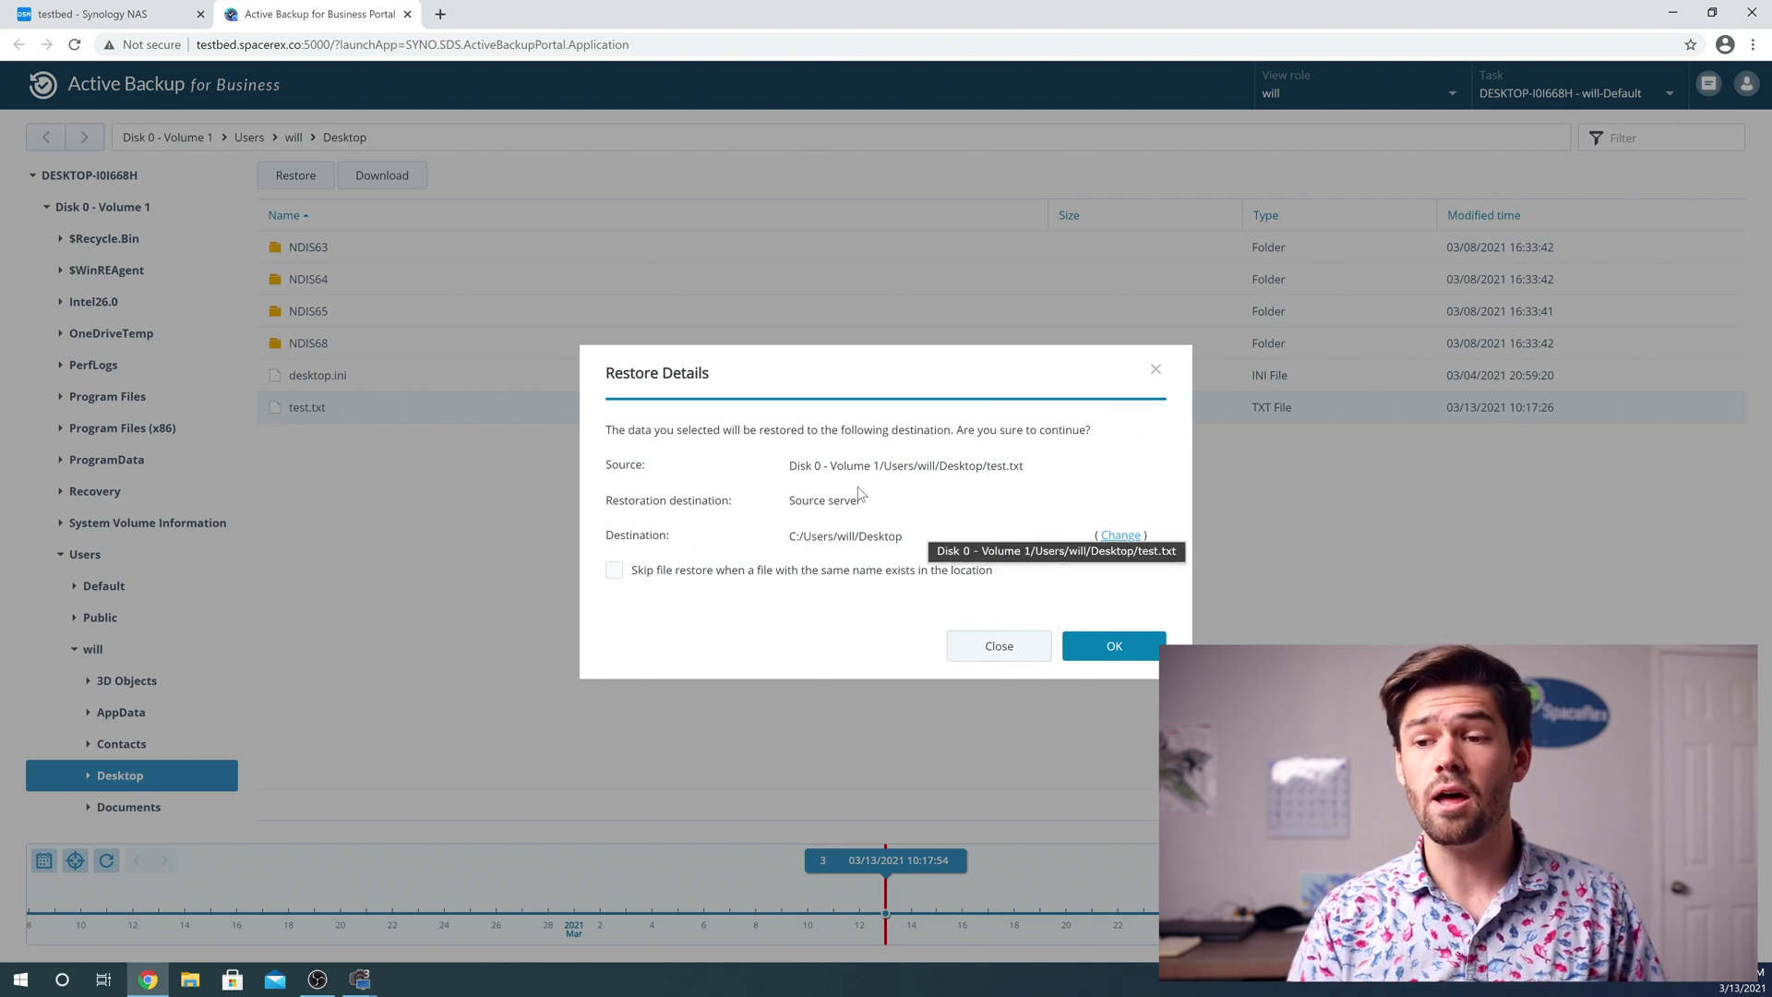
click(1095, 649)
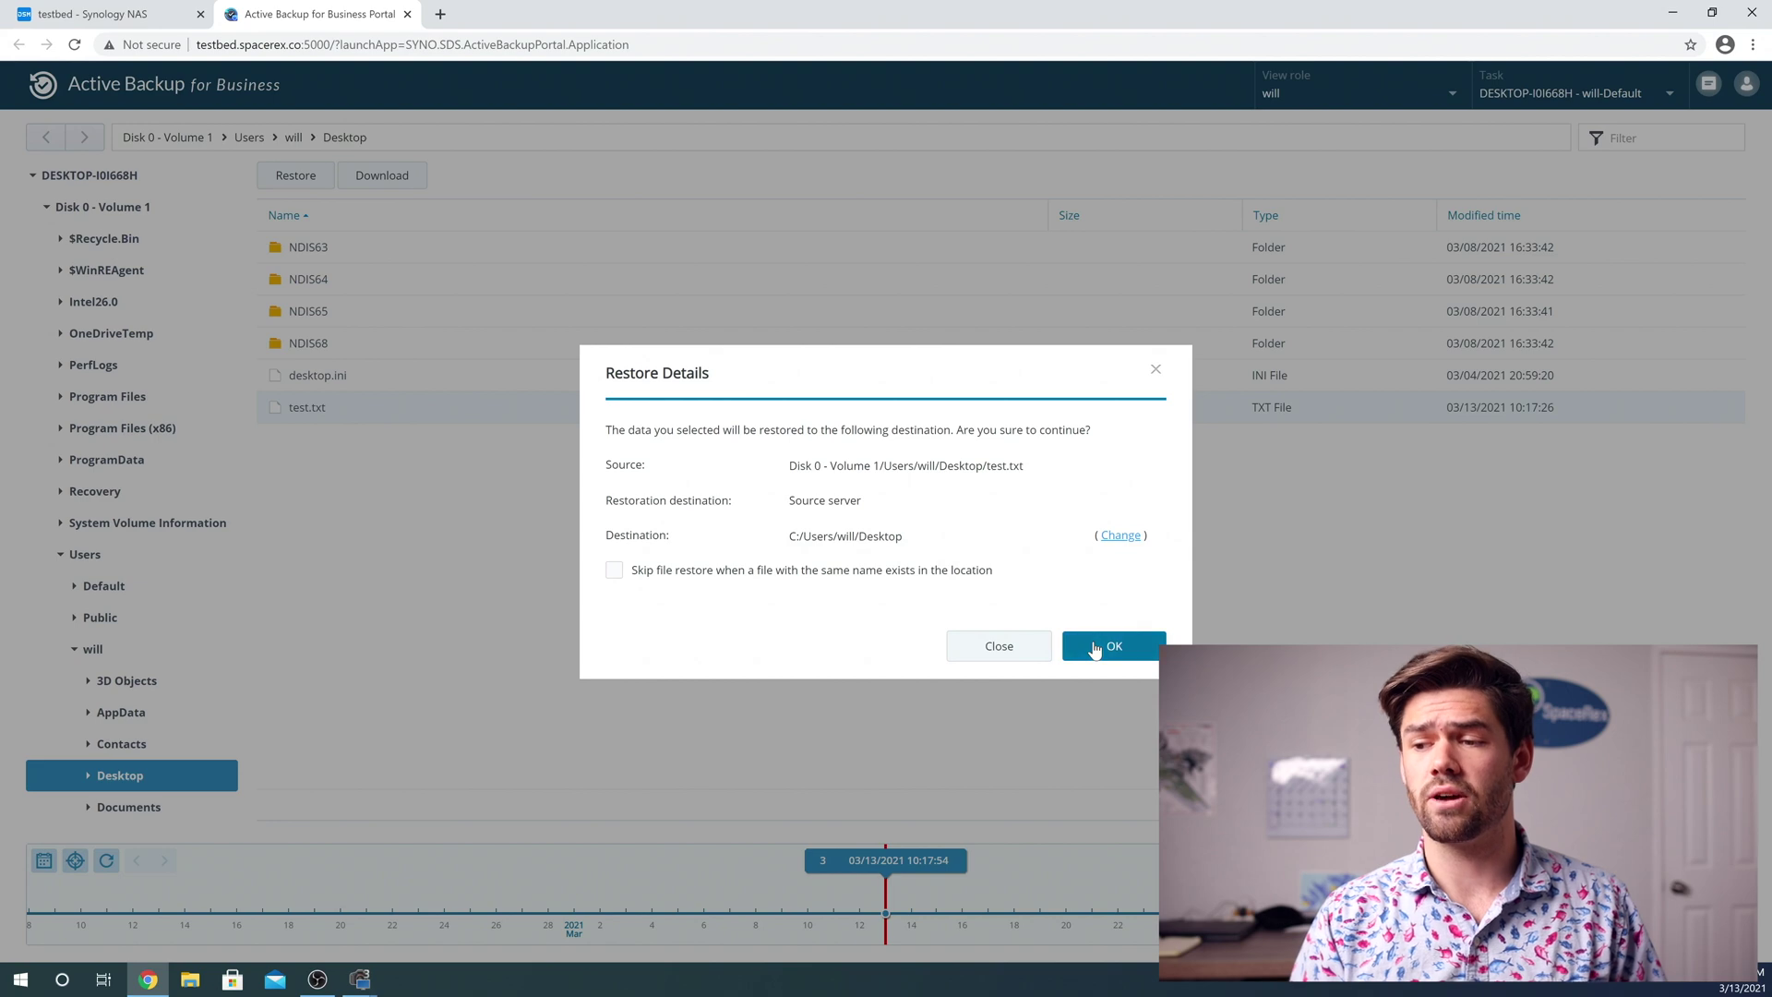
Open the restored test.txt from the desktop and select its only line, 'This is a test'
click(1672, 13)
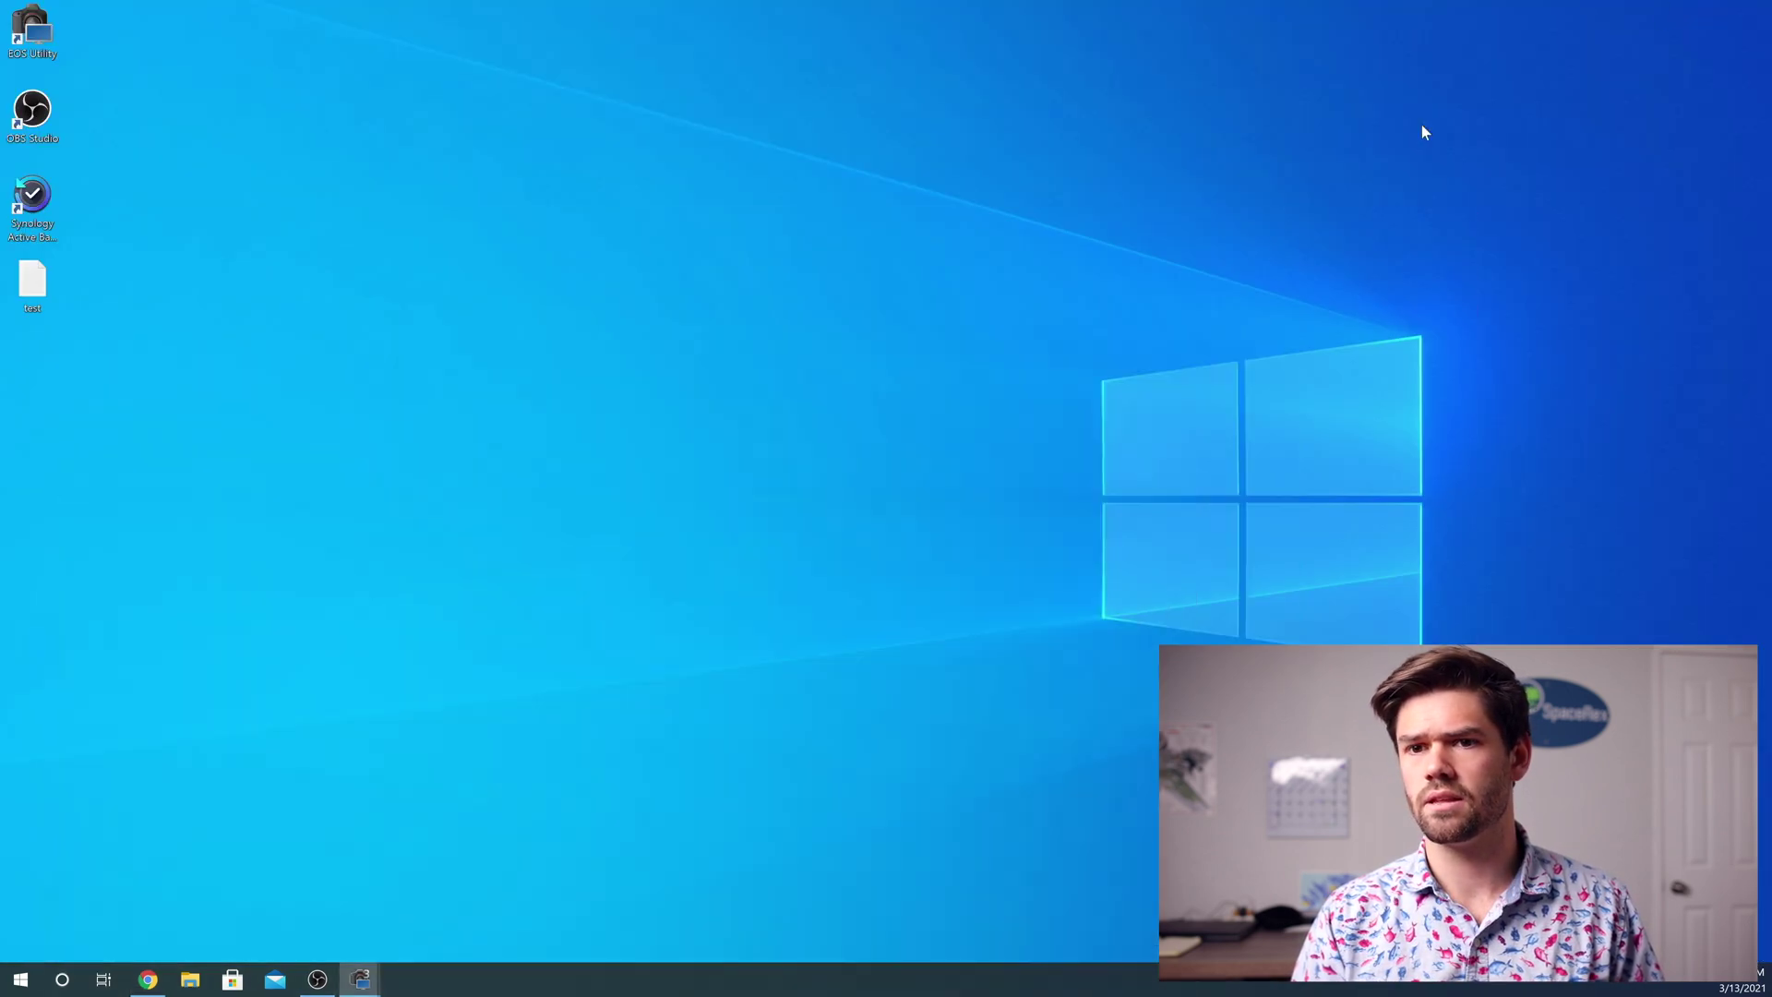
double_click(42, 287)
drag(127, 132, 29, 132)
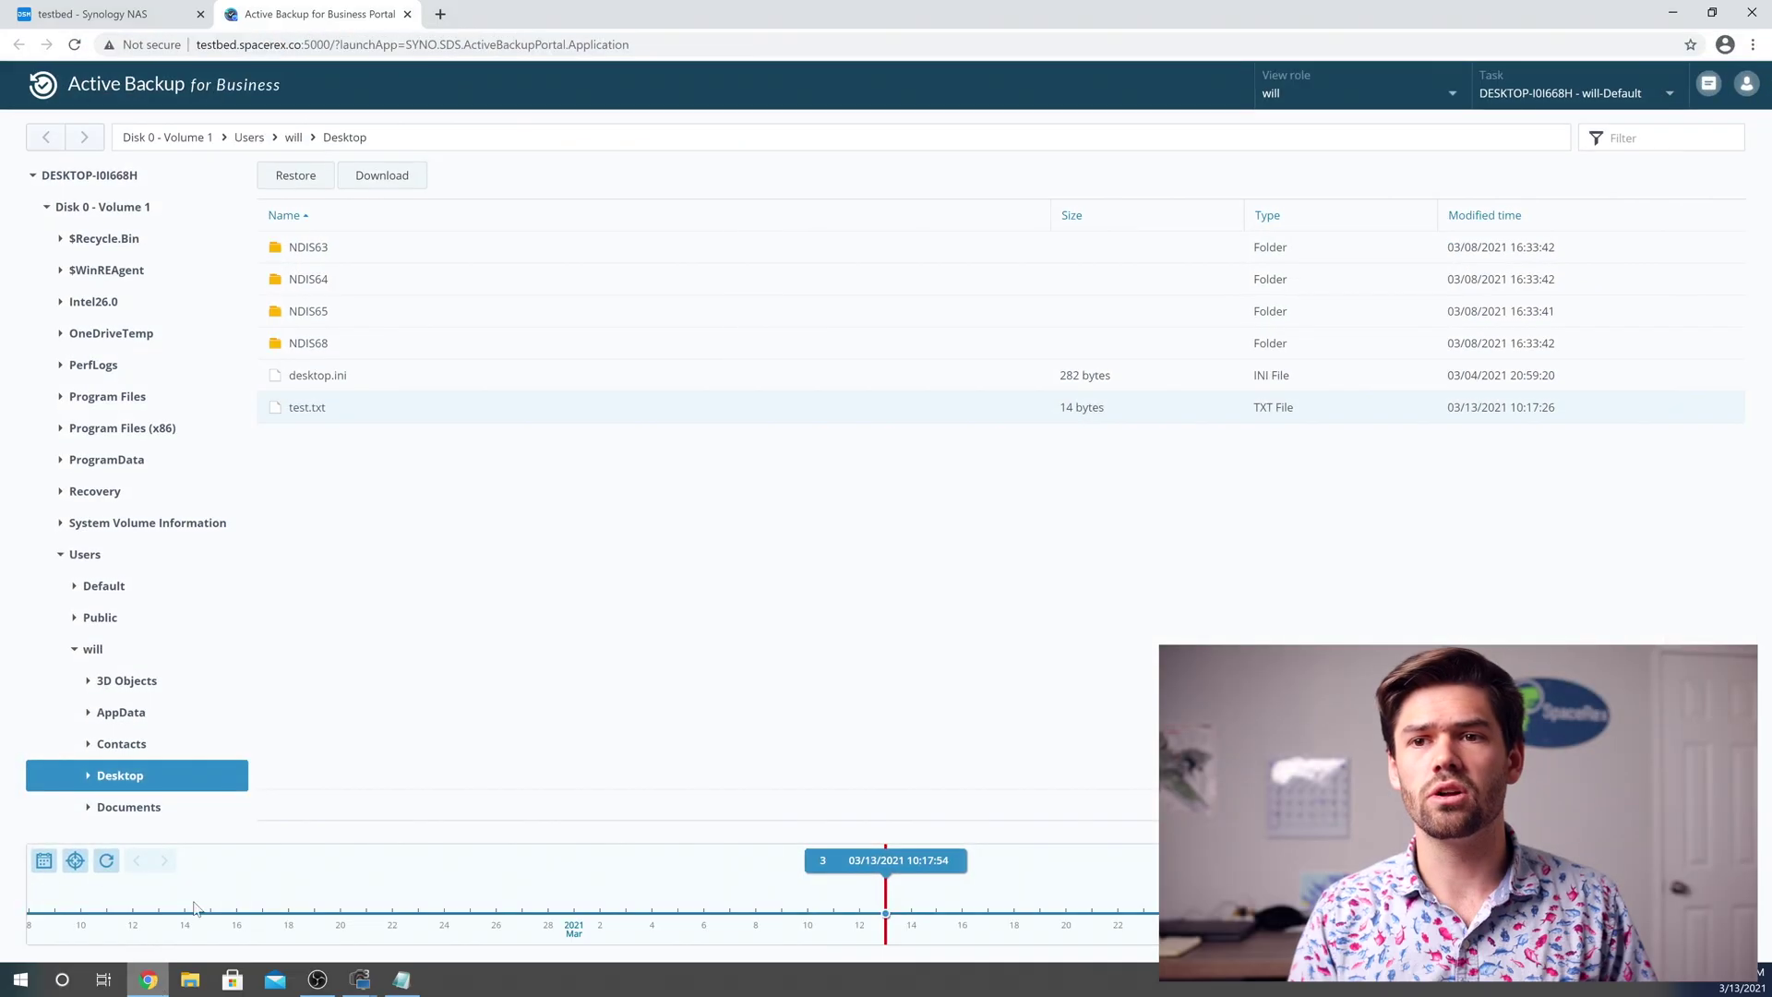
Reopen Active Backup for Business and view Overview storage: 63.9 GB backed up, 54.8 GB after reduction
click(95, 12)
click(555, 445)
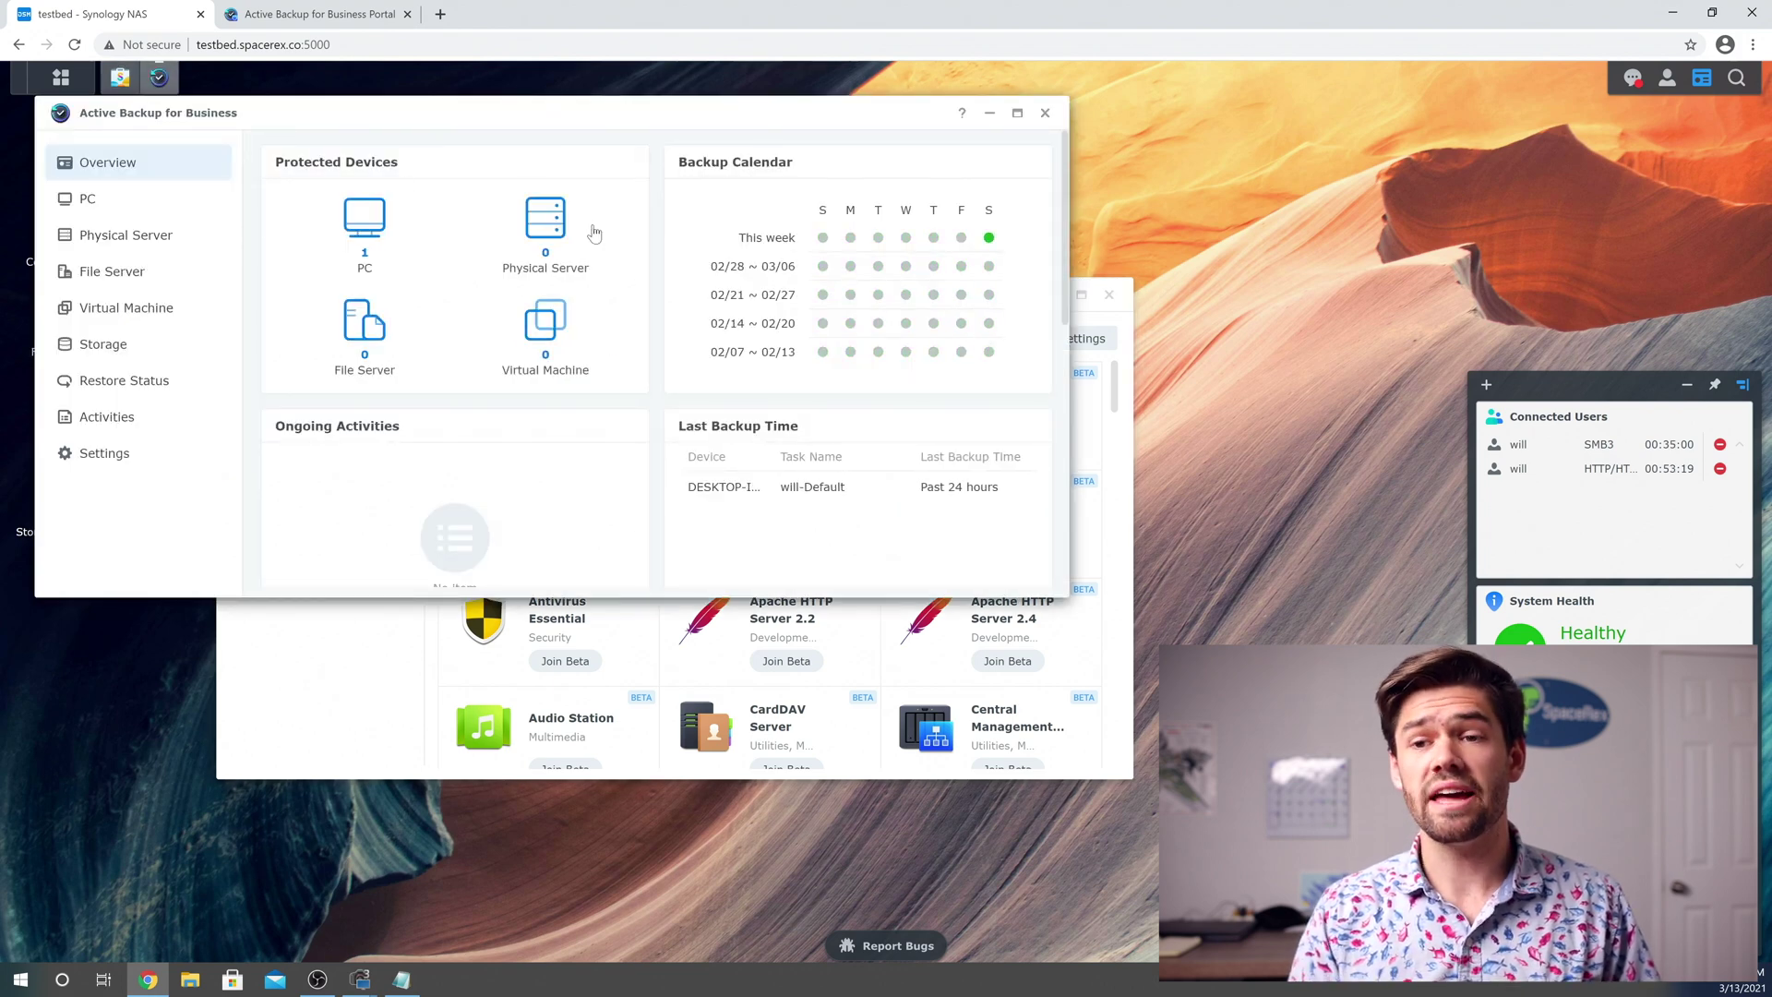
scroll(374, 302, down, 7)
scroll(365, 286, up, 2)
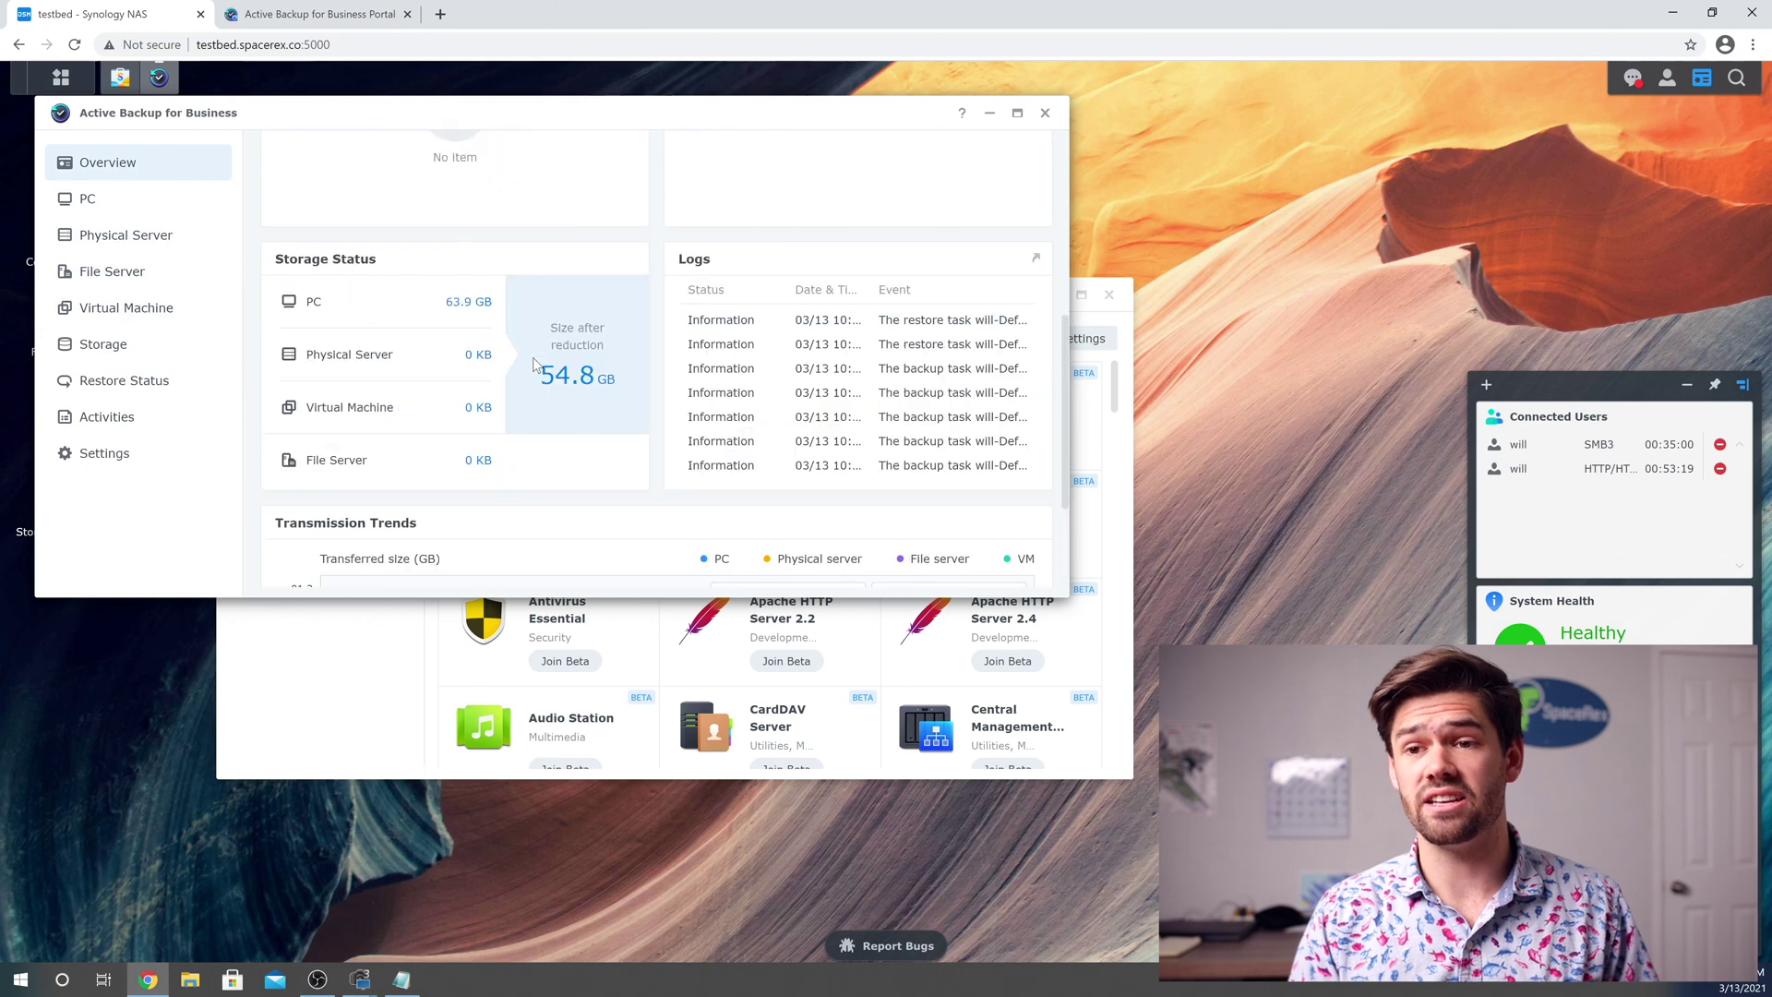
mouse_move(588, 370)
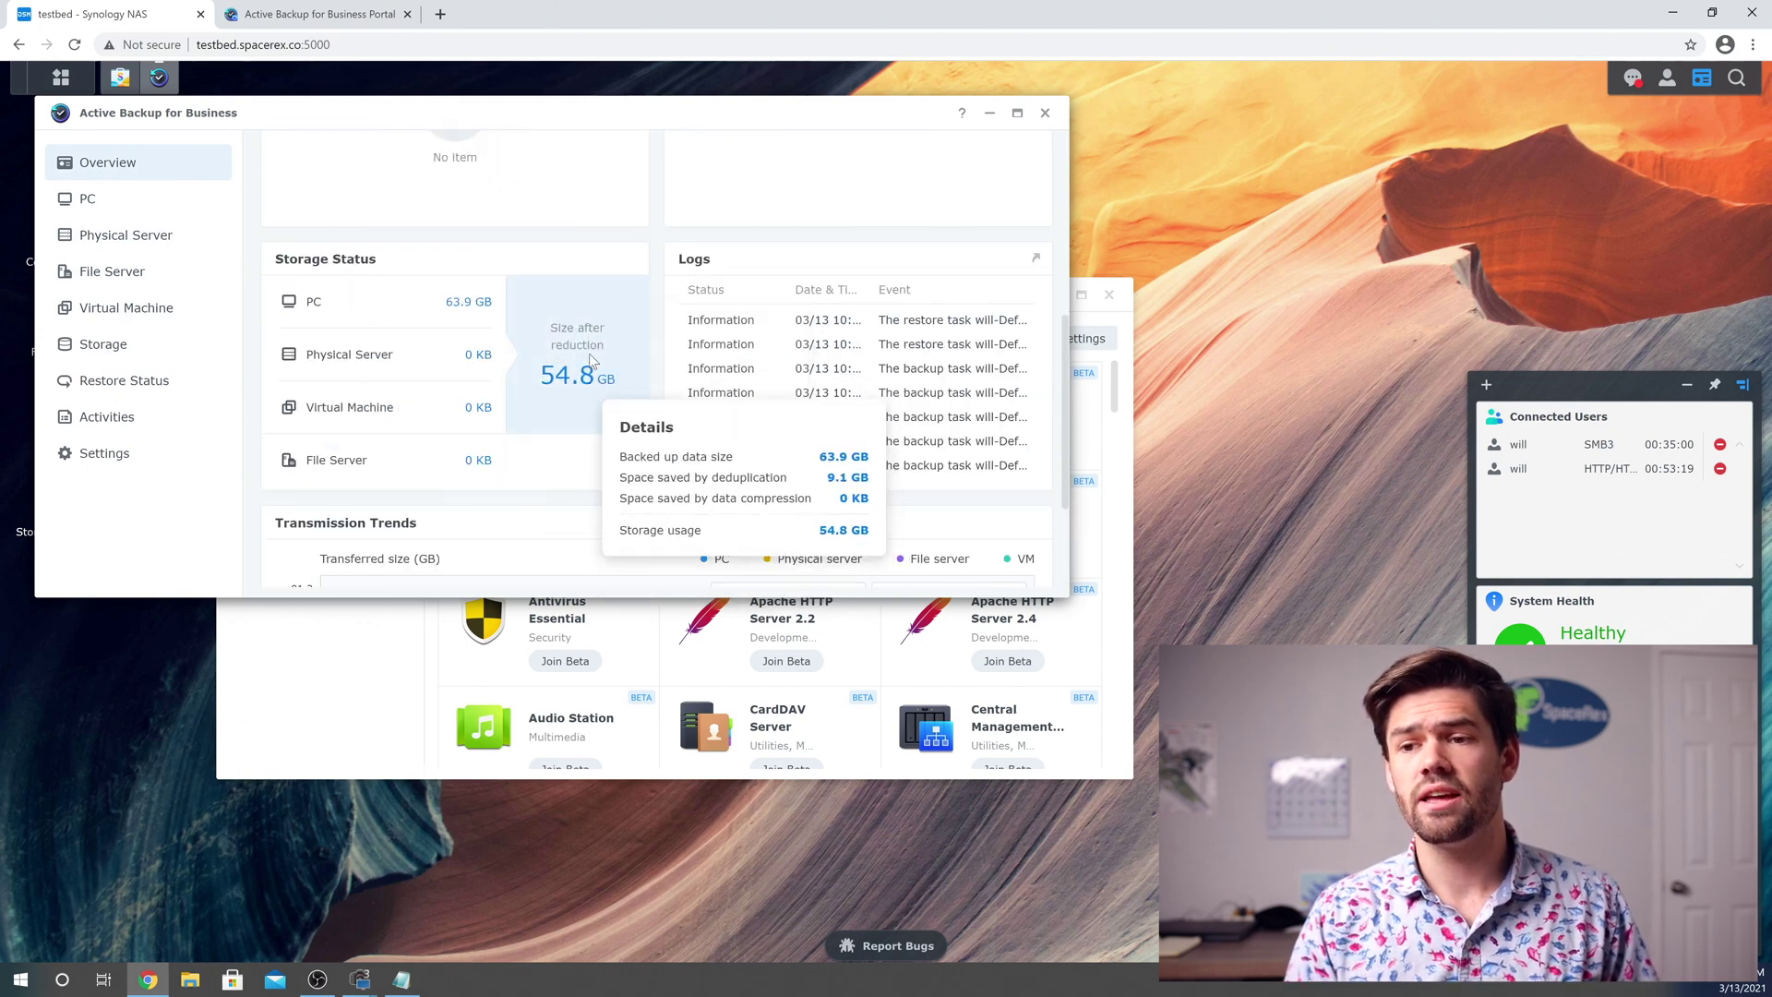